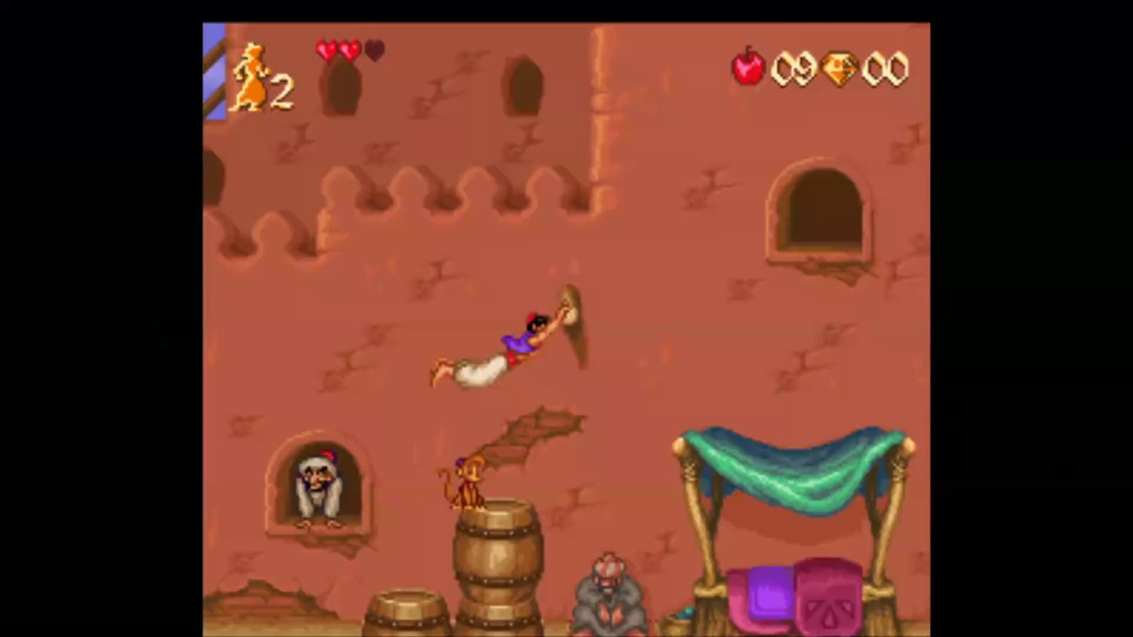
{"action": "key", "text": "Right"}
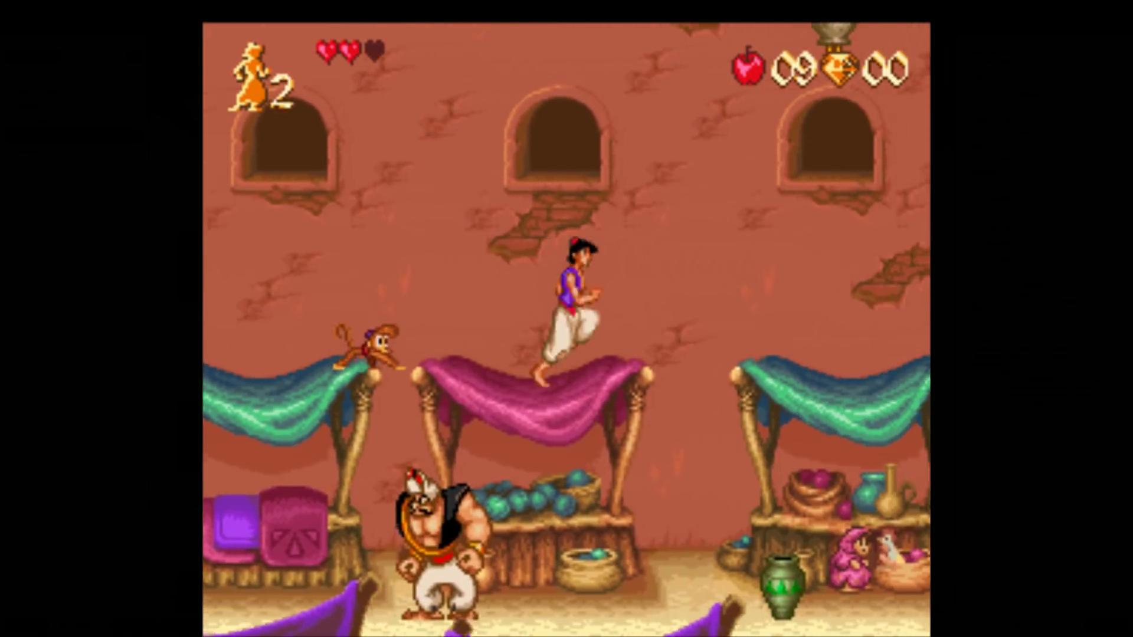
{"action": "key", "text": "Right"}
{"action": "key", "text": "z"}
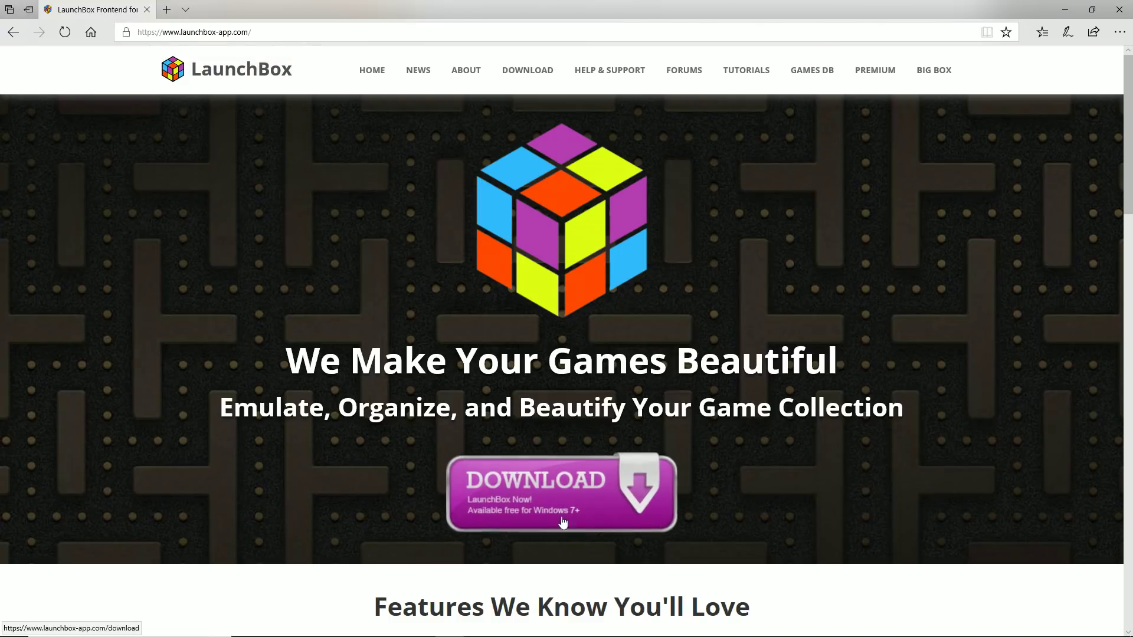
Open the LaunchBox download page from the LaunchBox website.
{"action": "left_click", "coordinate": [534, 490]}
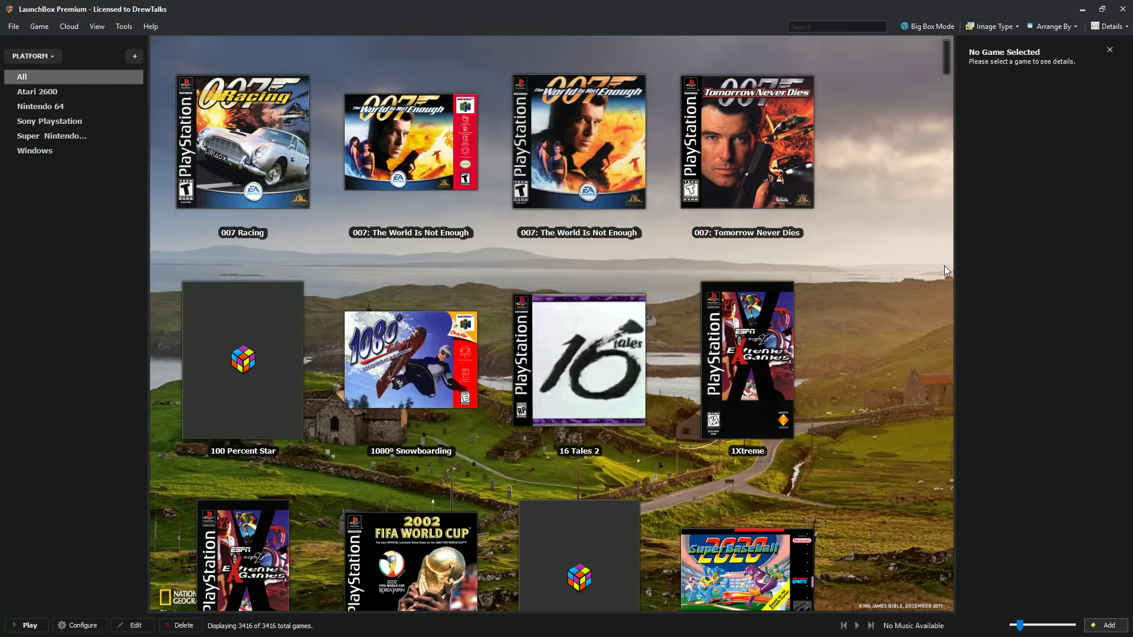
In LaunchBox, reduce the box art size slightly and look through the list of all games.
{"action": "mouse_move", "coordinate": [1028, 627]}
{"action": "left_mouse_down"}
{"action": "mouse_move", "coordinate": [1043, 627]}
{"action": "mouse_move", "coordinate": [1021, 627]}
{"action": "left_mouse_up"}
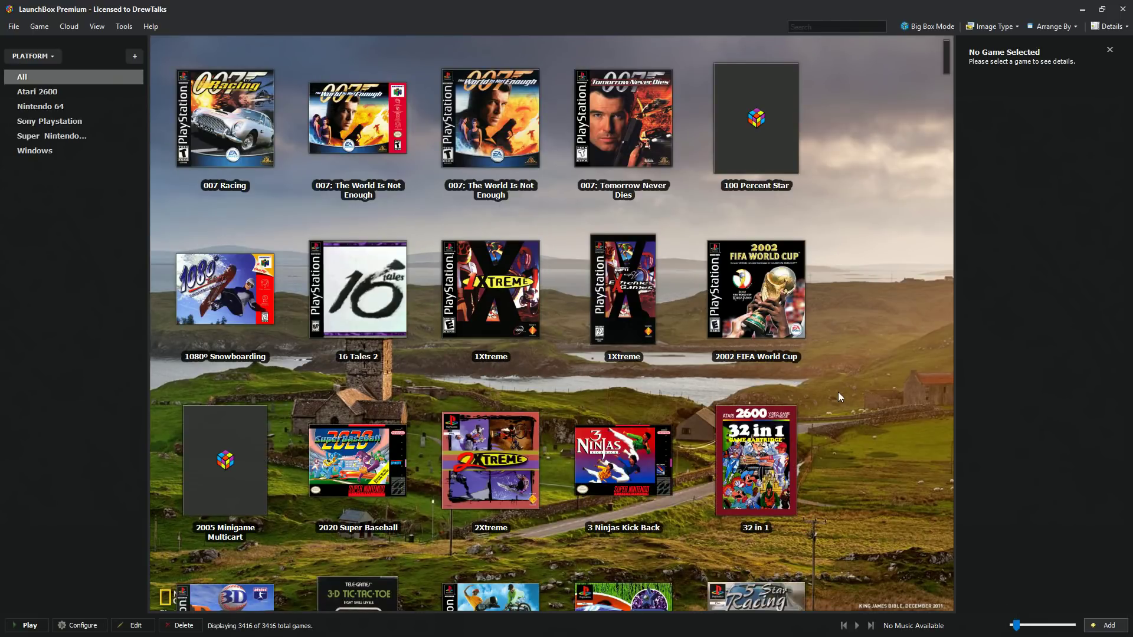
{"action": "scroll", "coordinate": [838, 401], "scroll_direction": "down", "scroll_amount": 10}
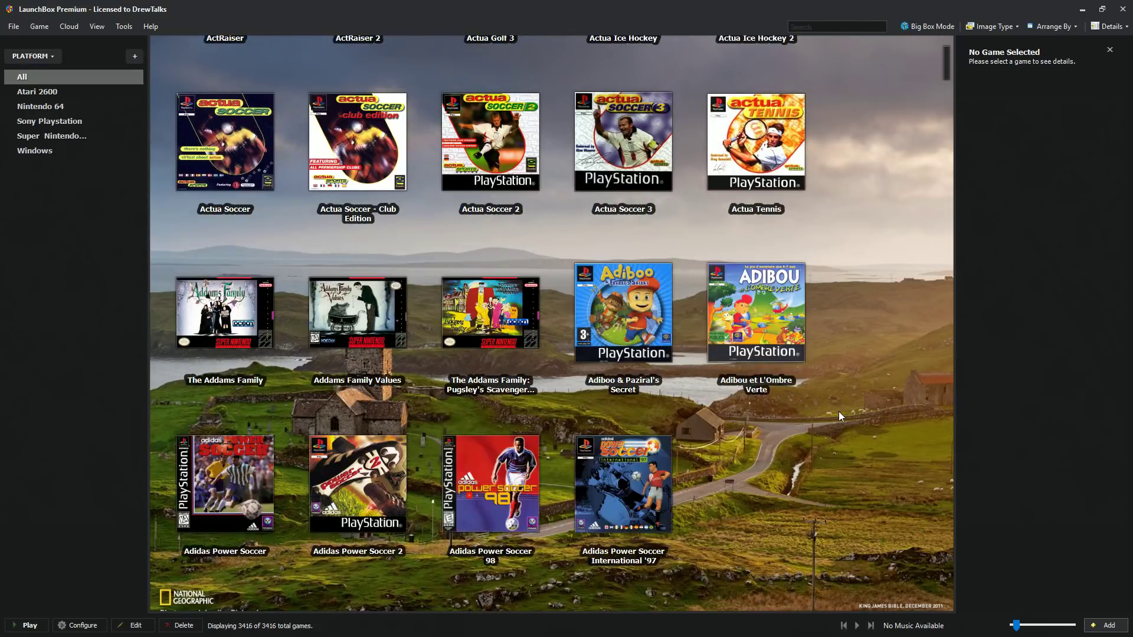
{"action": "scroll", "coordinate": [840, 397], "scroll_direction": "up", "scroll_amount": 8}
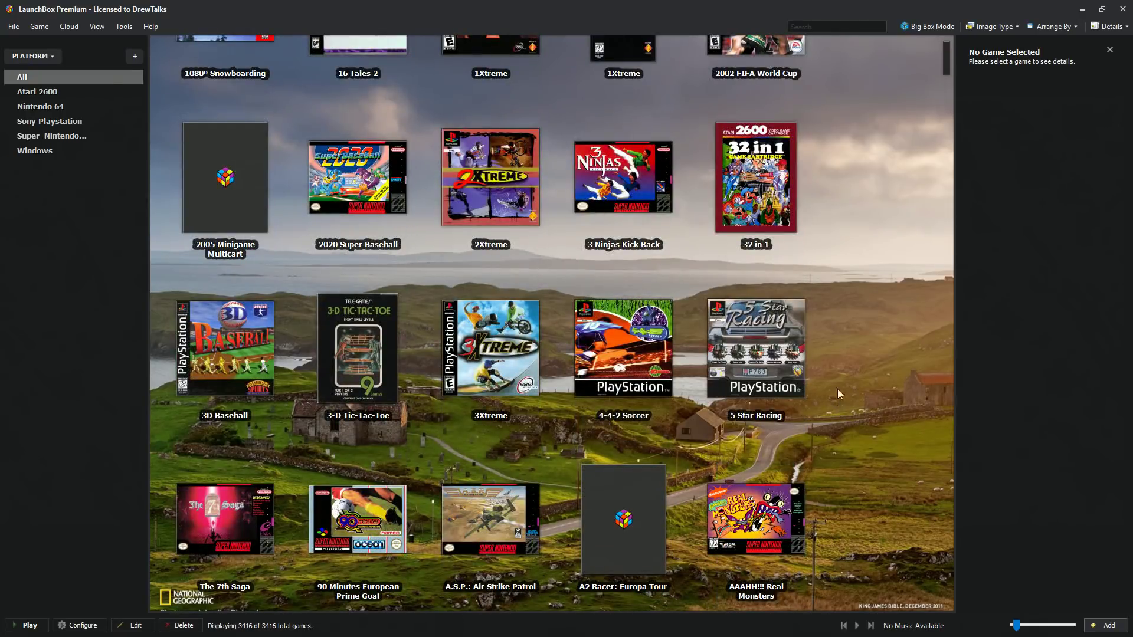
{"action": "mouse_move", "coordinate": [757, 303]}
Delete the existing Snes9x entry from the list of managed emulators.
{"action": "left_click", "coordinate": [128, 30]}
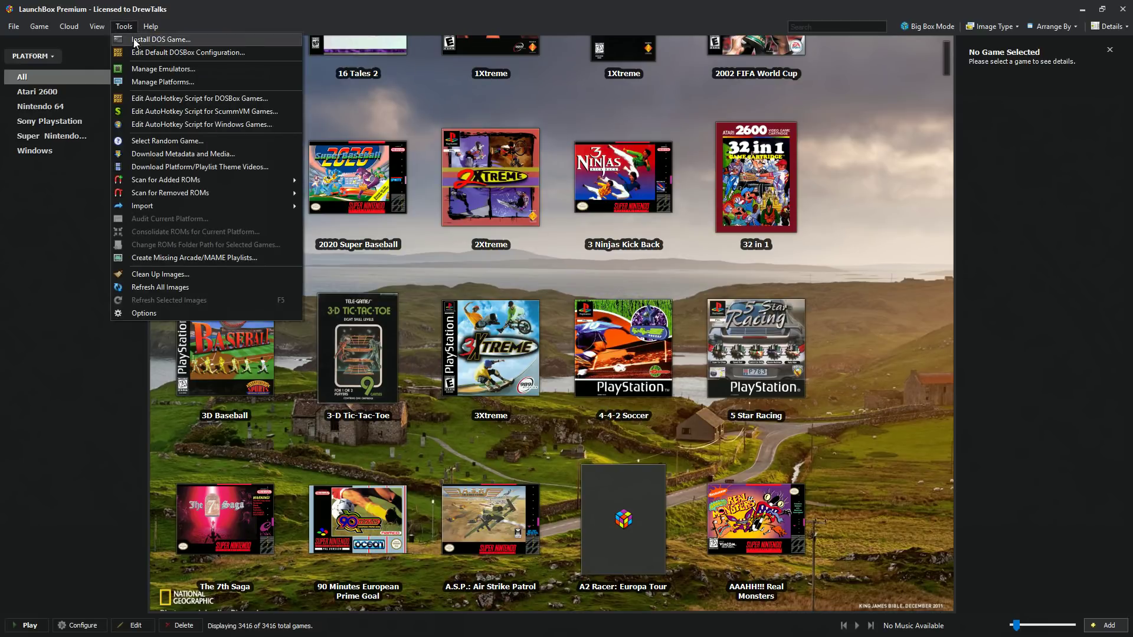
{"action": "left_click", "coordinate": [153, 64]}
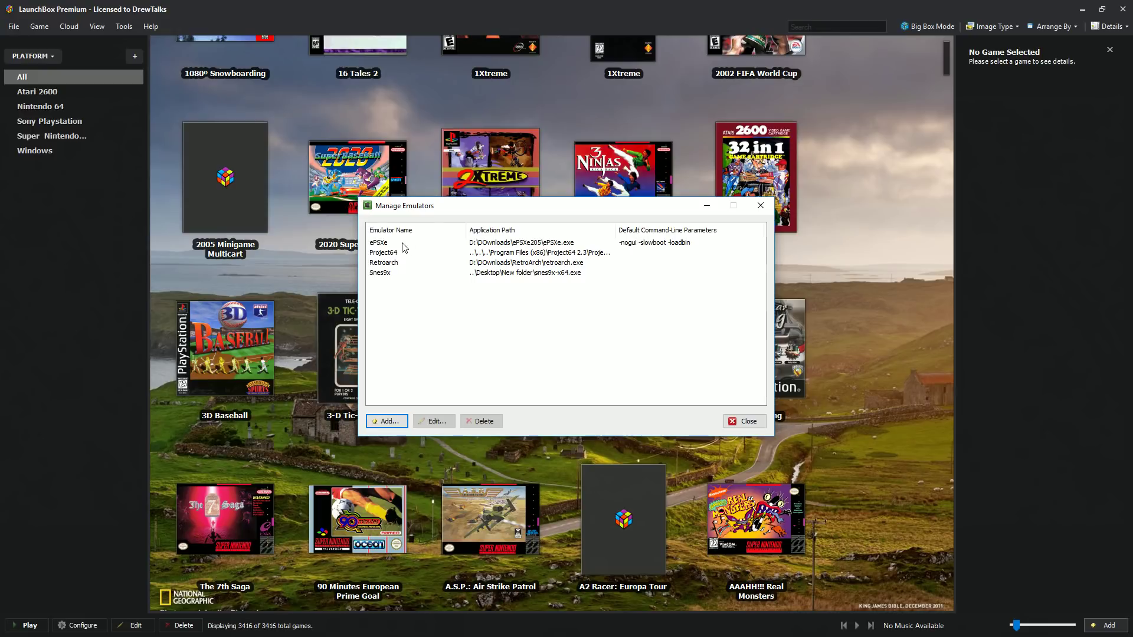
{"action": "left_click", "coordinate": [399, 272]}
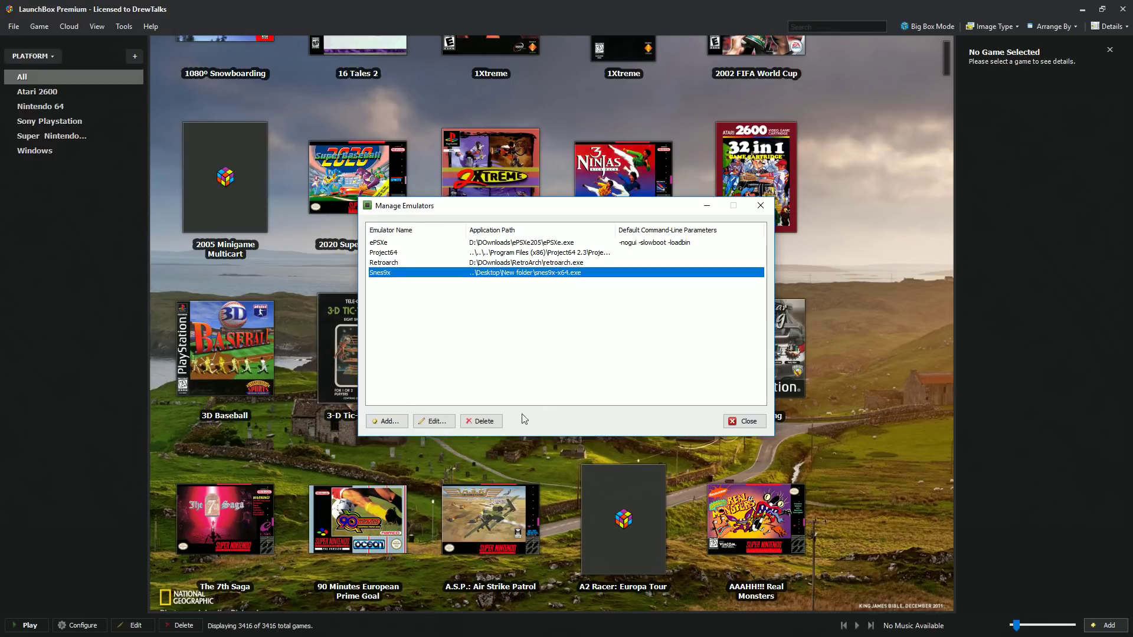
{"action": "left_click", "coordinate": [482, 422]}
{"action": "left_click", "coordinate": [599, 362]}
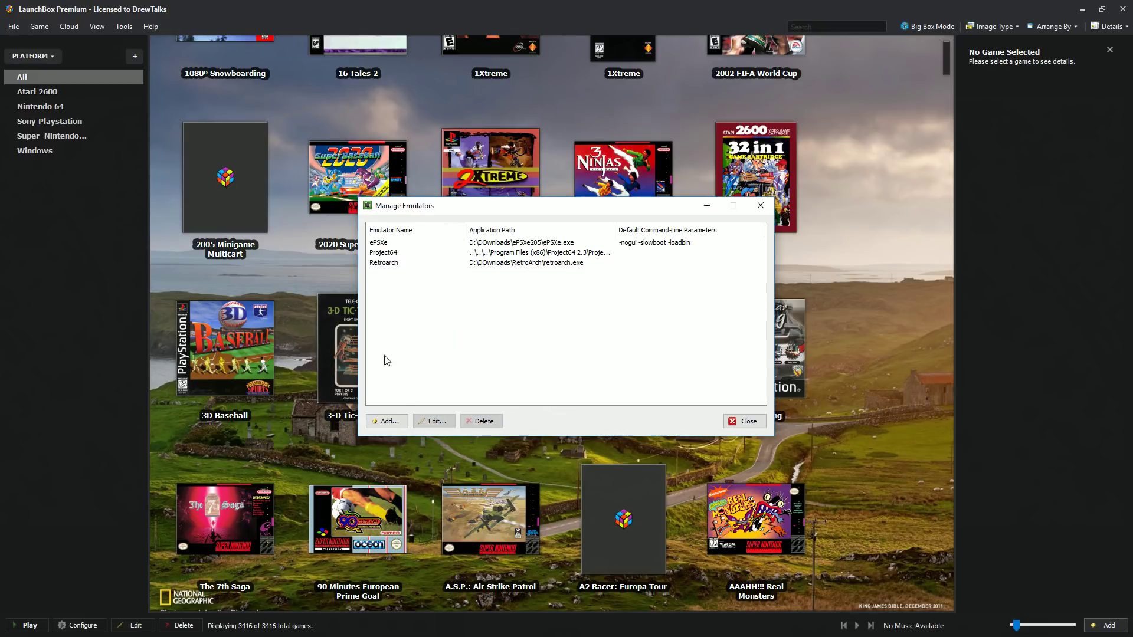
Start a new emulator entry and choose Snes9x as the emulator name.
{"action": "left_click", "coordinate": [388, 421]}
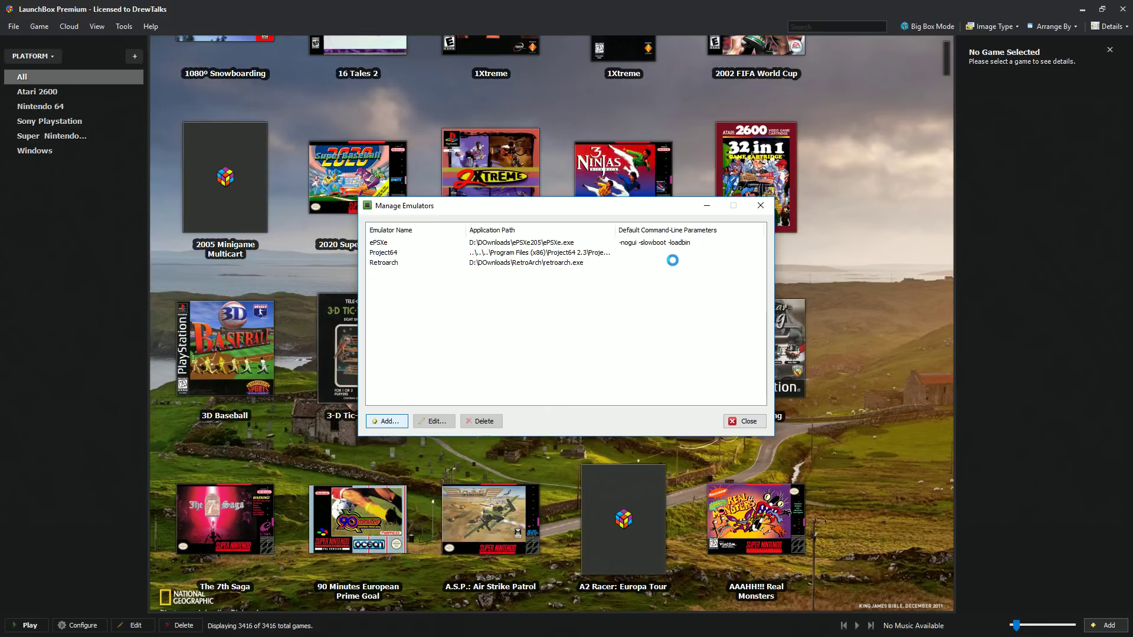
{"action": "left_click", "coordinate": [734, 246]}
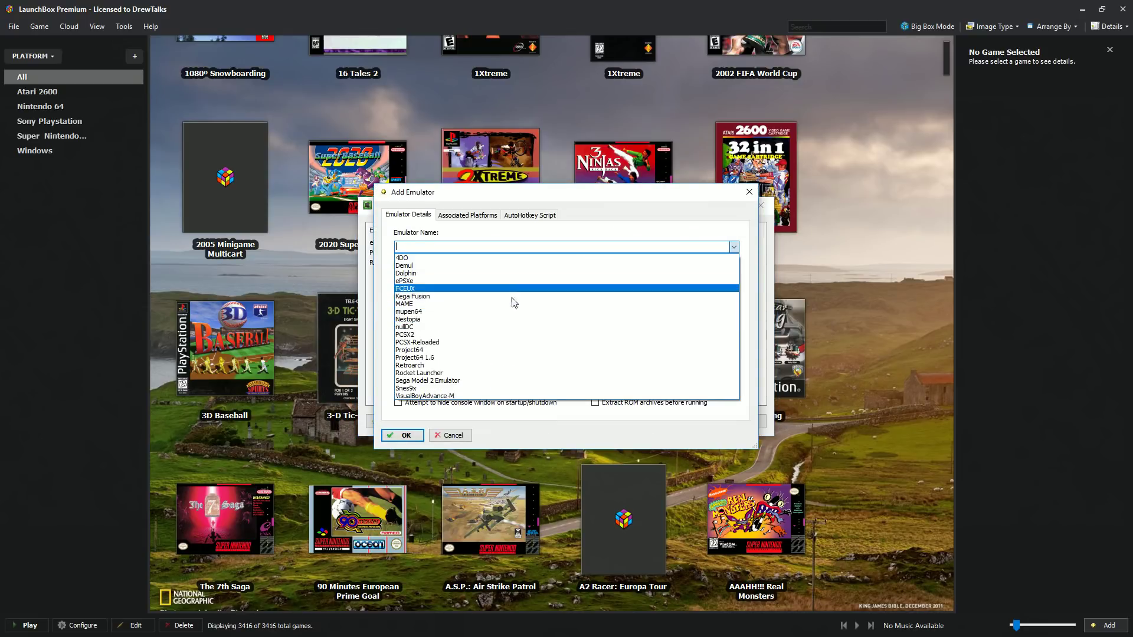
{"action": "left_click", "coordinate": [426, 388]}
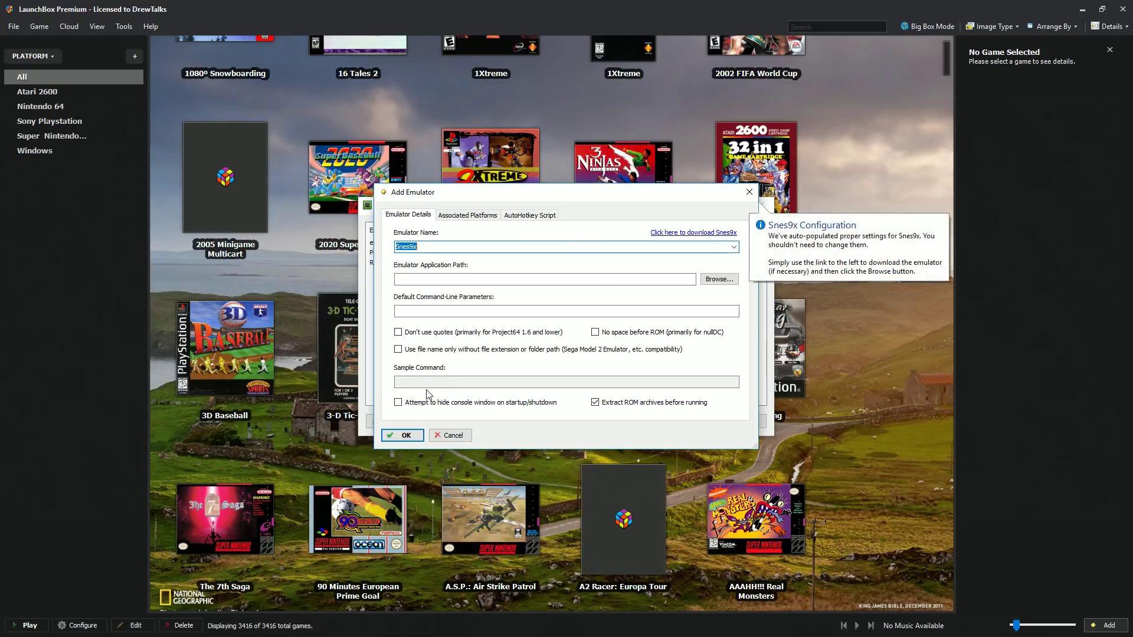
{"action": "left_click", "coordinate": [591, 244]}
Visit the Snes9x downloads, find the Snes9x 1.55 Windows 64-bit archive on the s9x-w32.de mirror, and close the browser.
{"action": "left_click", "coordinate": [719, 233]}
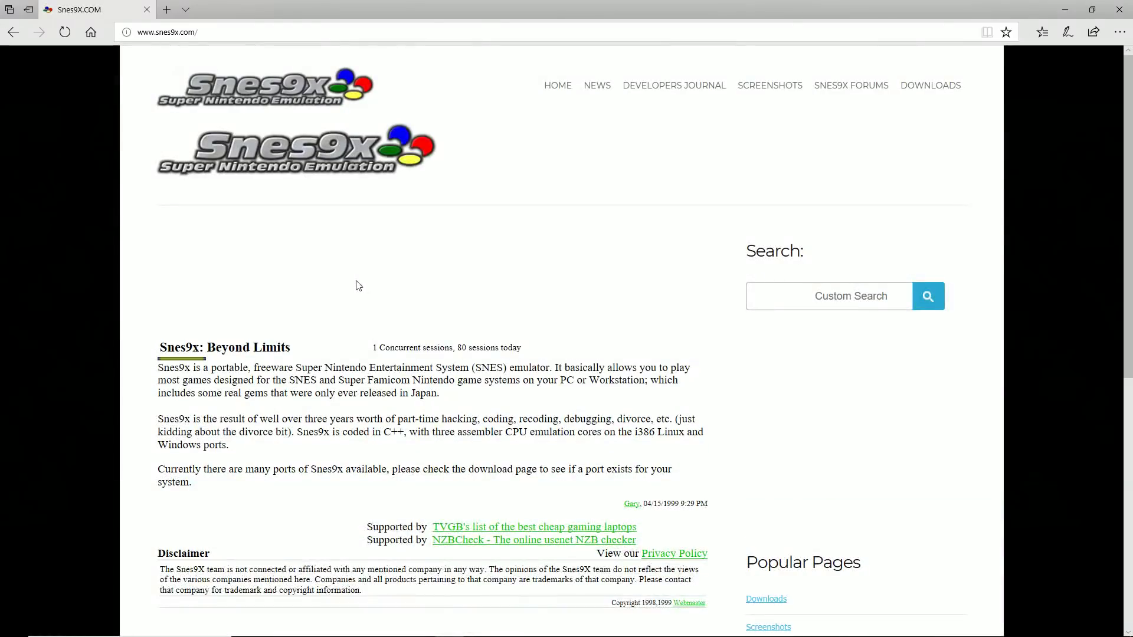
{"action": "left_click", "coordinate": [931, 86]}
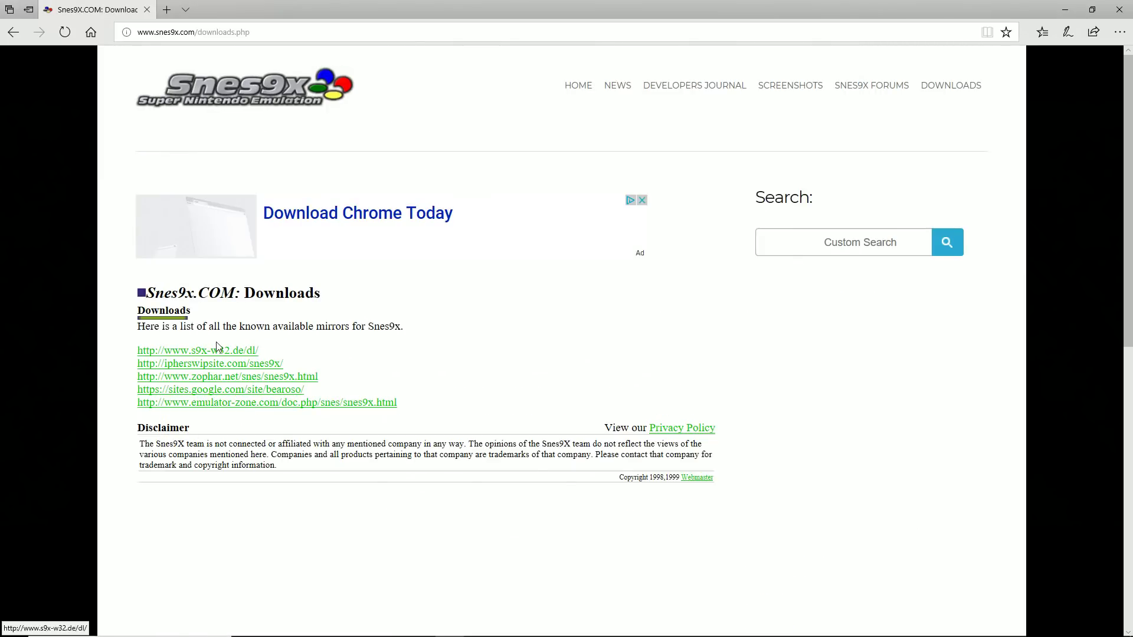
{"action": "left_click", "coordinate": [217, 356]}
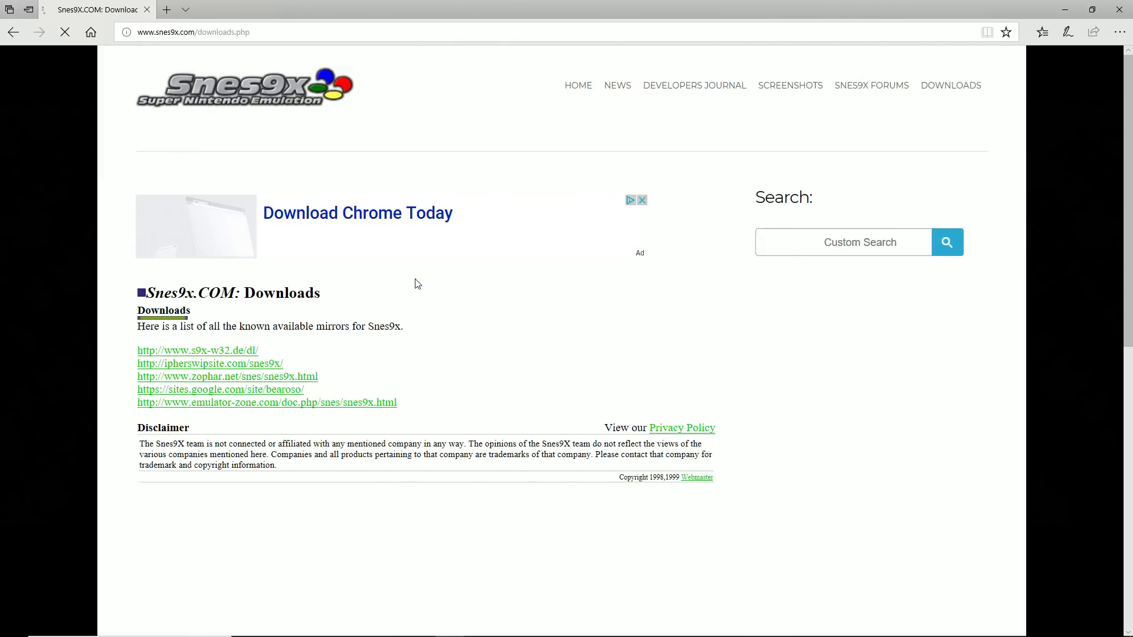
{"action": "scroll", "coordinate": [553, 406], "scroll_direction": "down", "scroll_amount": 6}
{"action": "scroll", "coordinate": [566, 430], "scroll_direction": "down", "scroll_amount": 3}
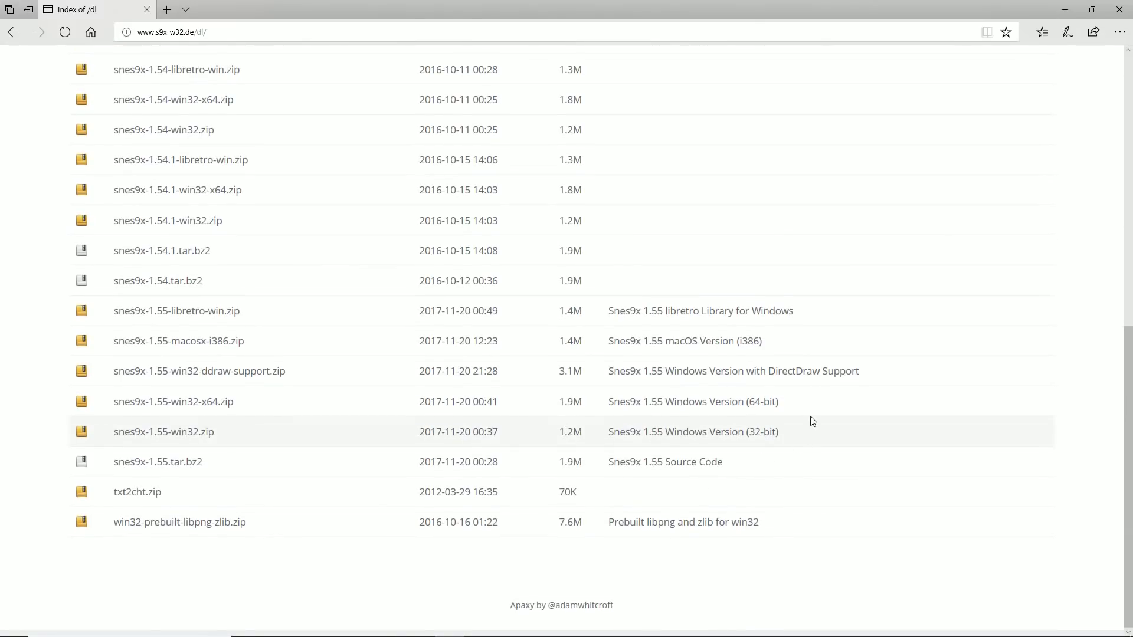
{"action": "left_click_drag", "start_coordinate": [811, 416], "coordinate": [669, 414]}
{"action": "left_click_drag", "start_coordinate": [603, 405], "coordinate": [254, 410]}
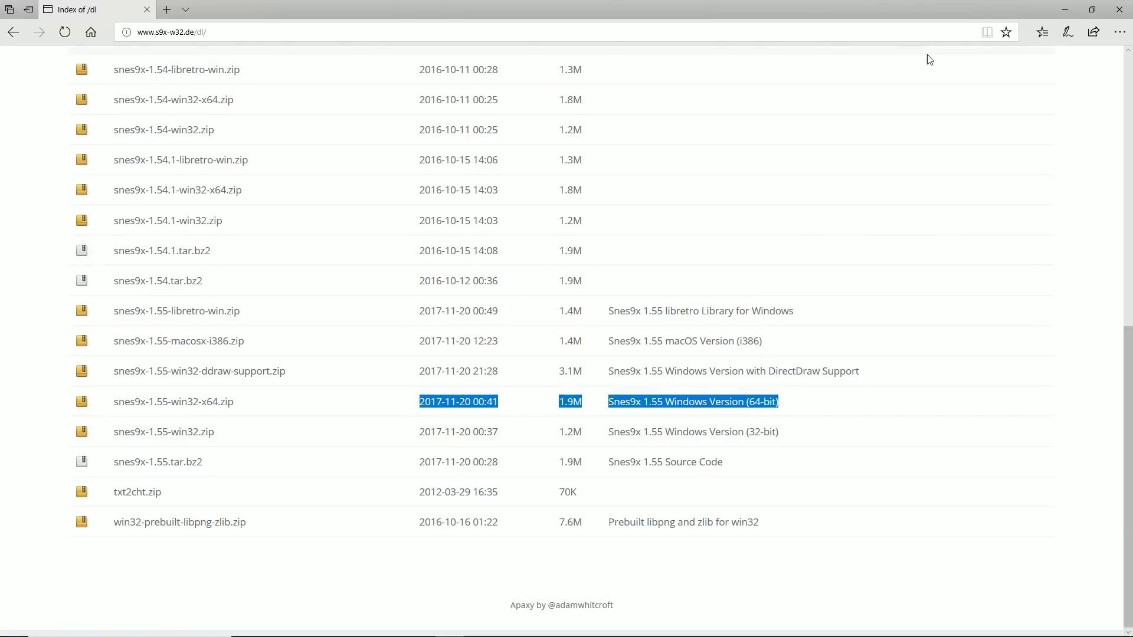
{"action": "left_click", "coordinate": [1125, 8]}
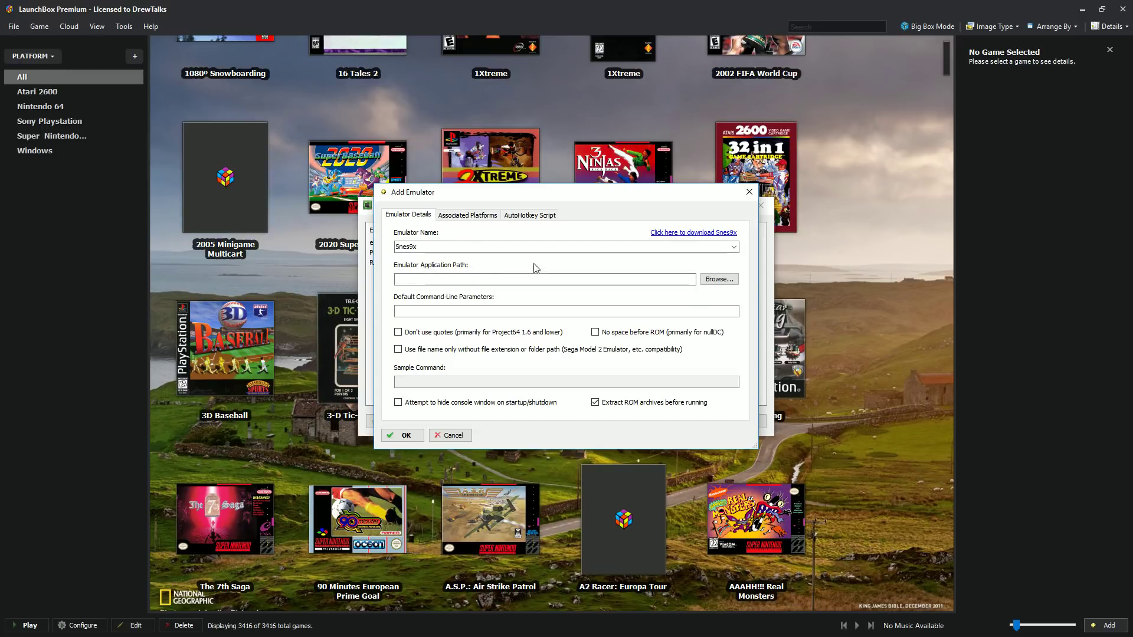
Set the Snes9x application path to snes9x-x64.exe in Desktop\New folder.
{"action": "left_click", "coordinate": [714, 282]}
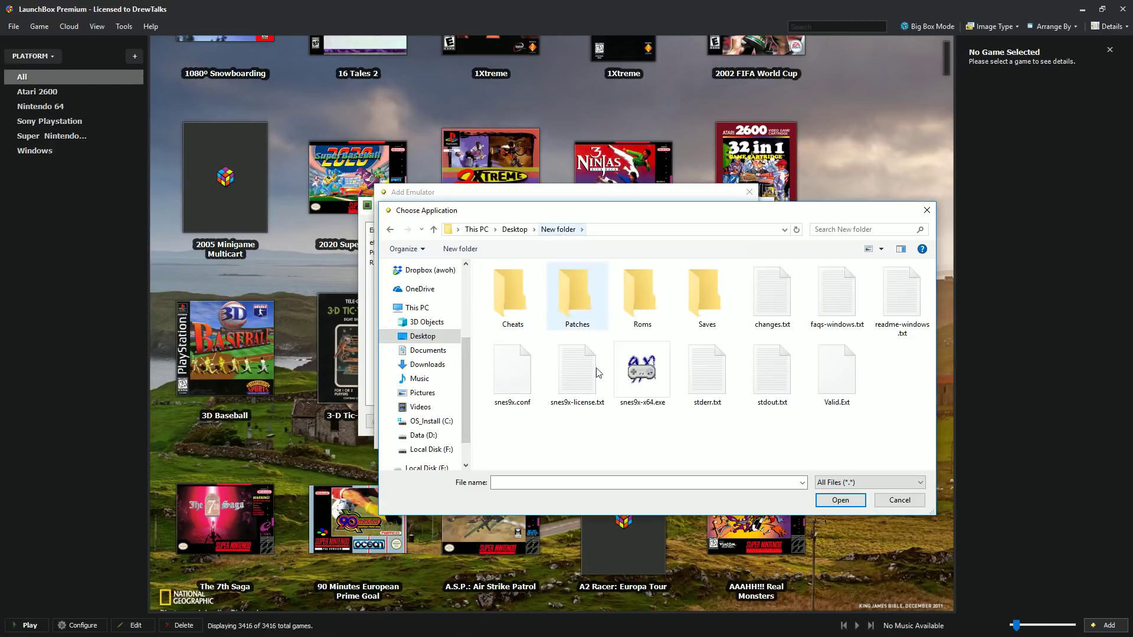
{"action": "left_click", "coordinate": [642, 373]}
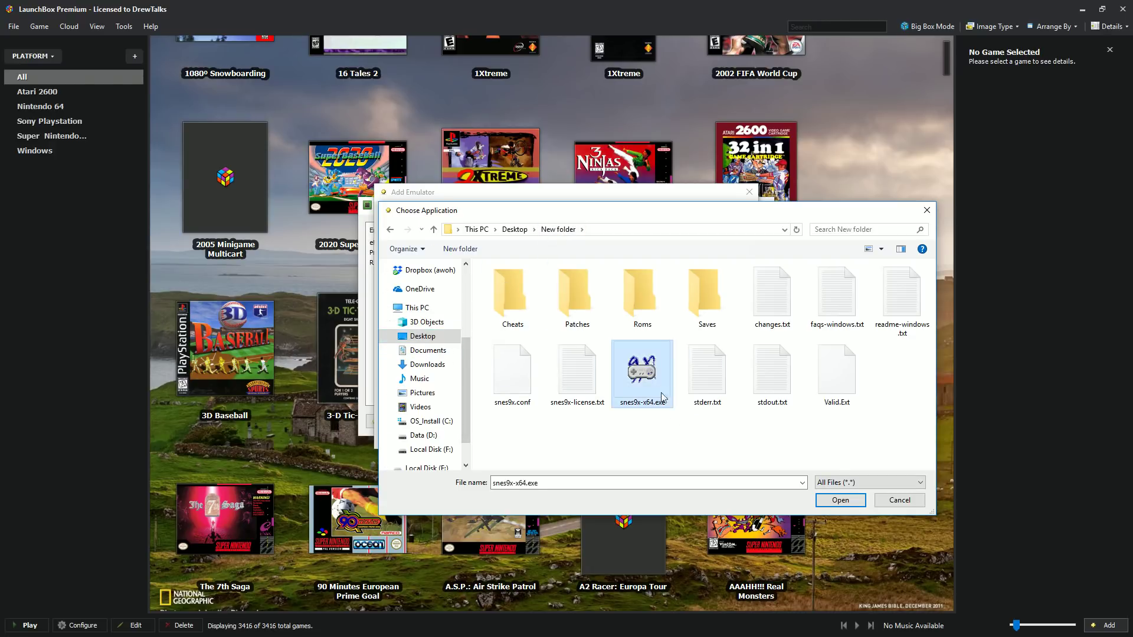
{"action": "left_click", "coordinate": [874, 485]}
{"action": "left_click", "coordinate": [841, 506]}
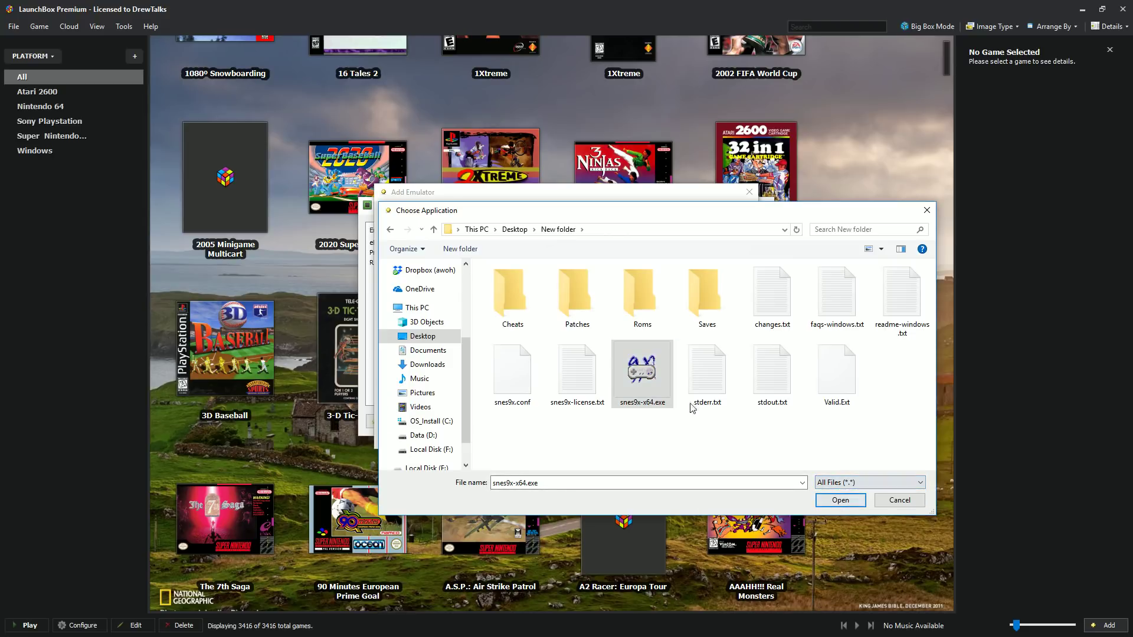
{"action": "left_click", "coordinate": [840, 500]}
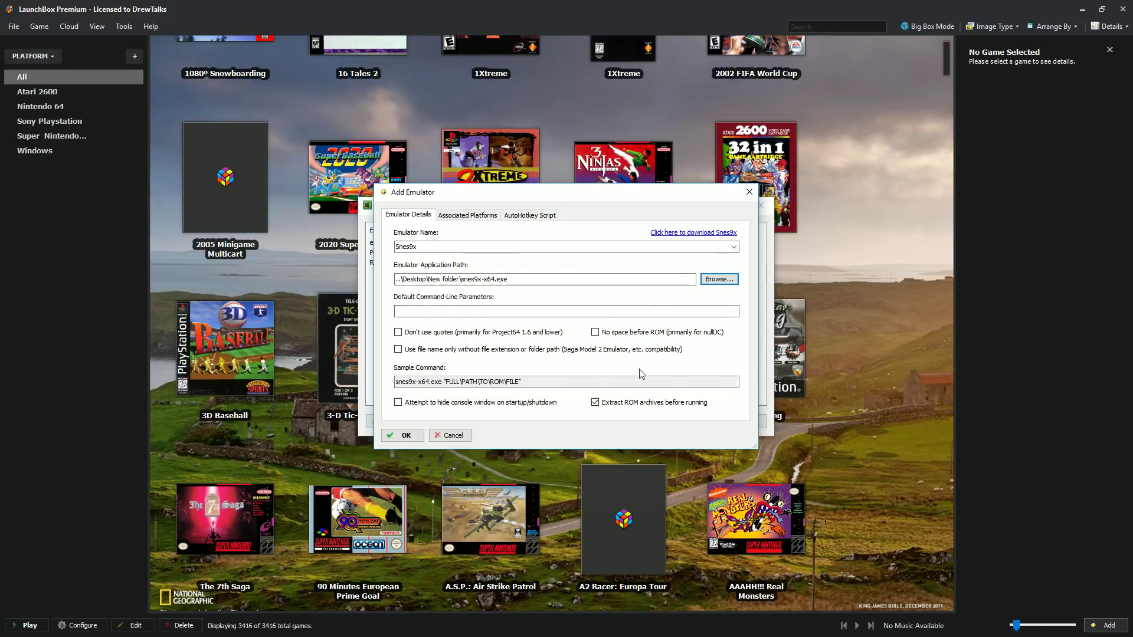
Review the associated platforms and AutoHotkey script for Snes9x, then save the emulator and close the emulator manager.
{"action": "left_click", "coordinate": [490, 215]}
{"action": "left_click", "coordinate": [518, 218]}
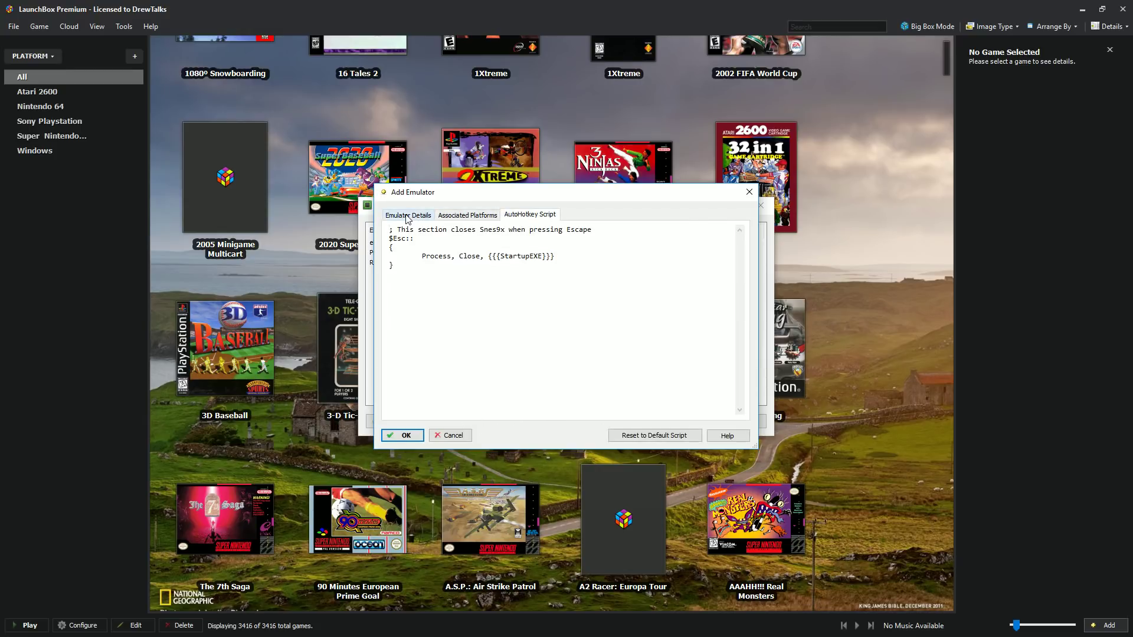
{"action": "left_click", "coordinate": [405, 216]}
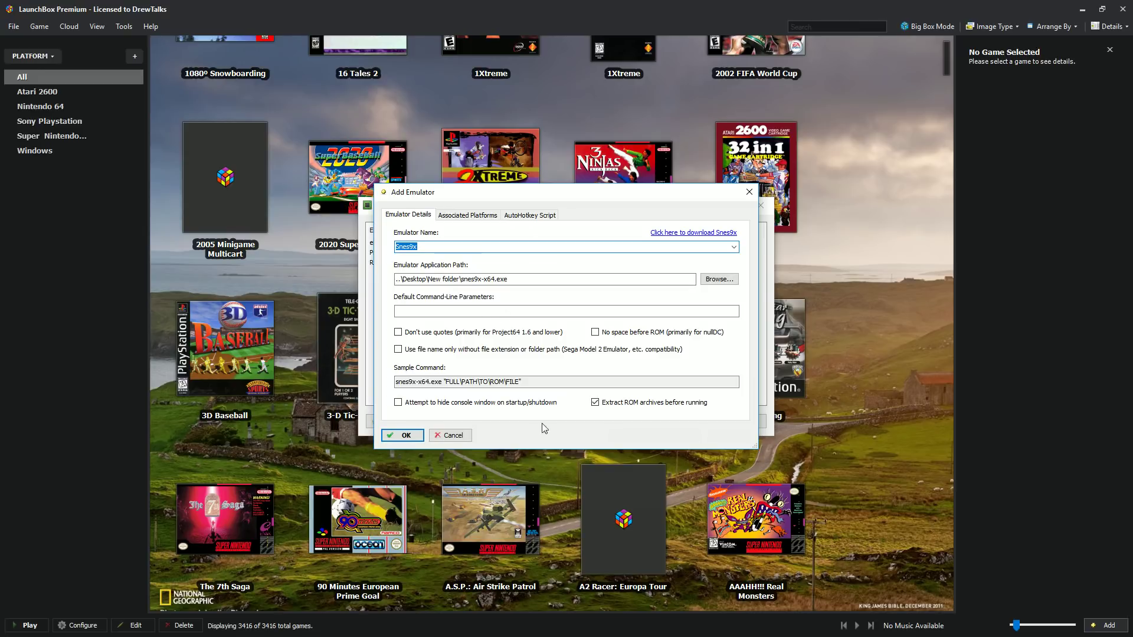
{"action": "left_click", "coordinate": [405, 437]}
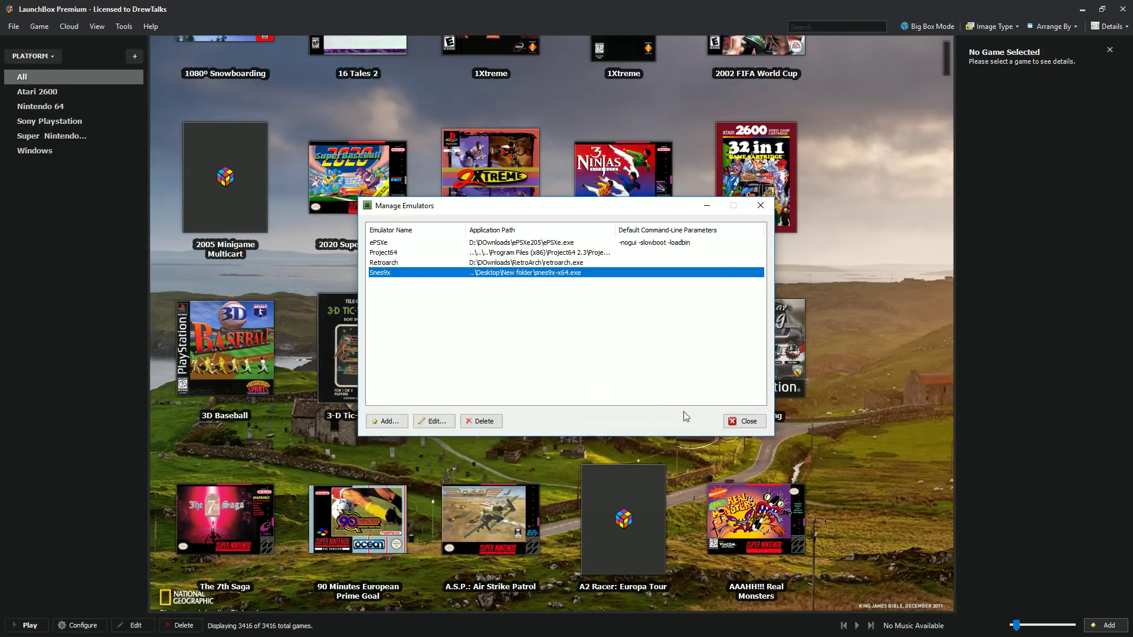
{"action": "left_click", "coordinate": [745, 420]}
Start the ROM files import wizard and open the file selection for adding individual ROM files.
{"action": "mouse_move", "coordinate": [494, 503]}
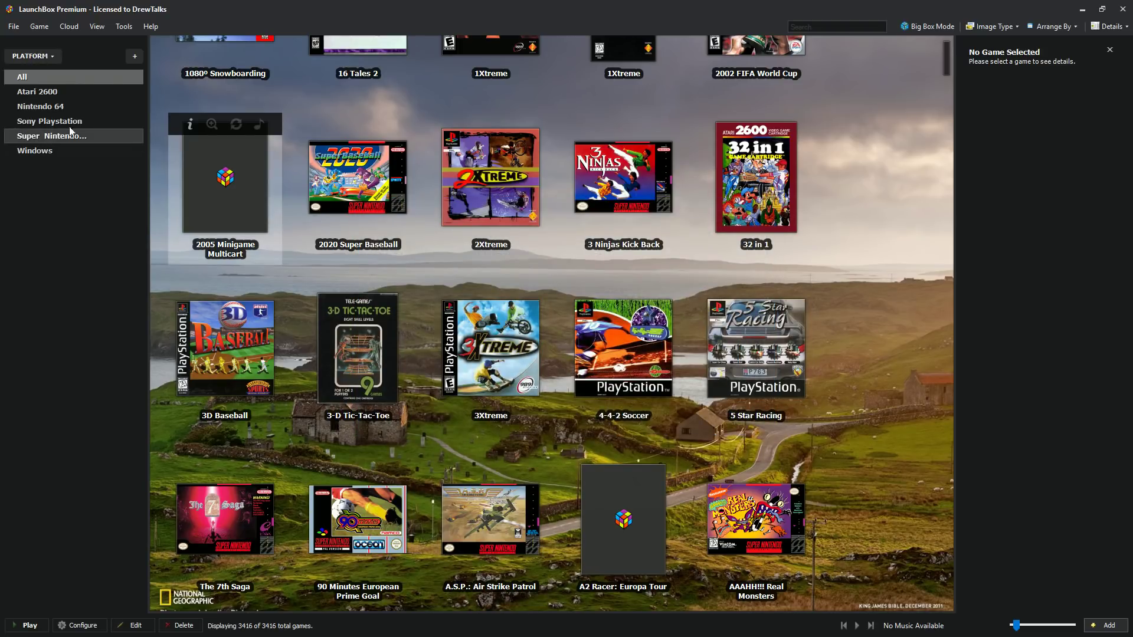
{"action": "left_click", "coordinate": [133, 26]}
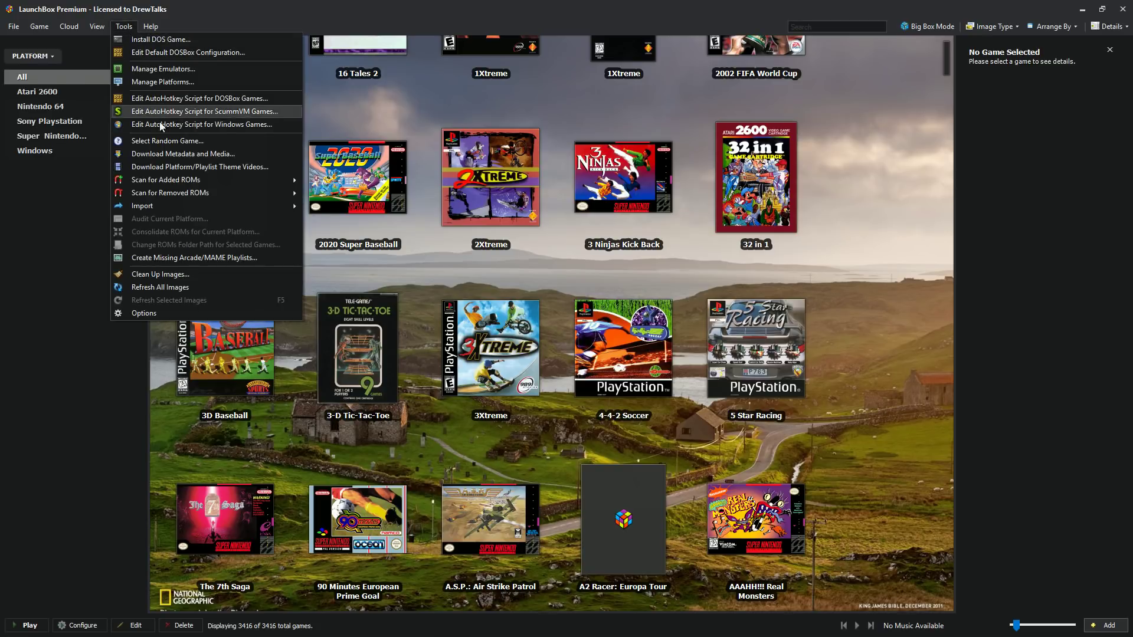
{"action": "mouse_move", "coordinate": [175, 204]}
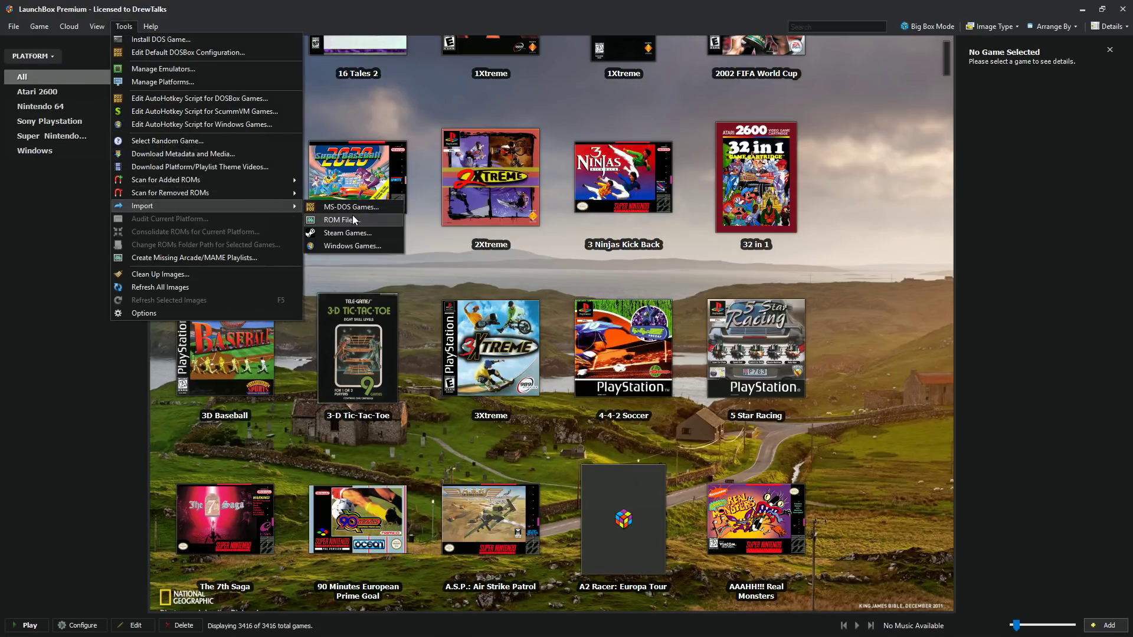
{"action": "left_click", "coordinate": [357, 220]}
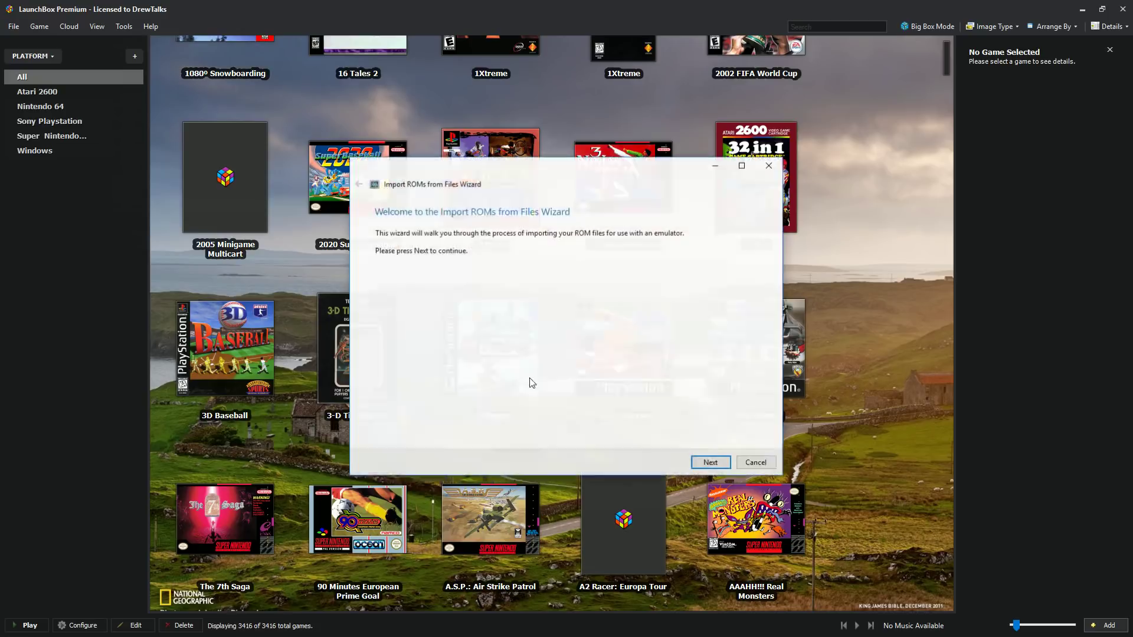
{"action": "left_click", "coordinate": [712, 464]}
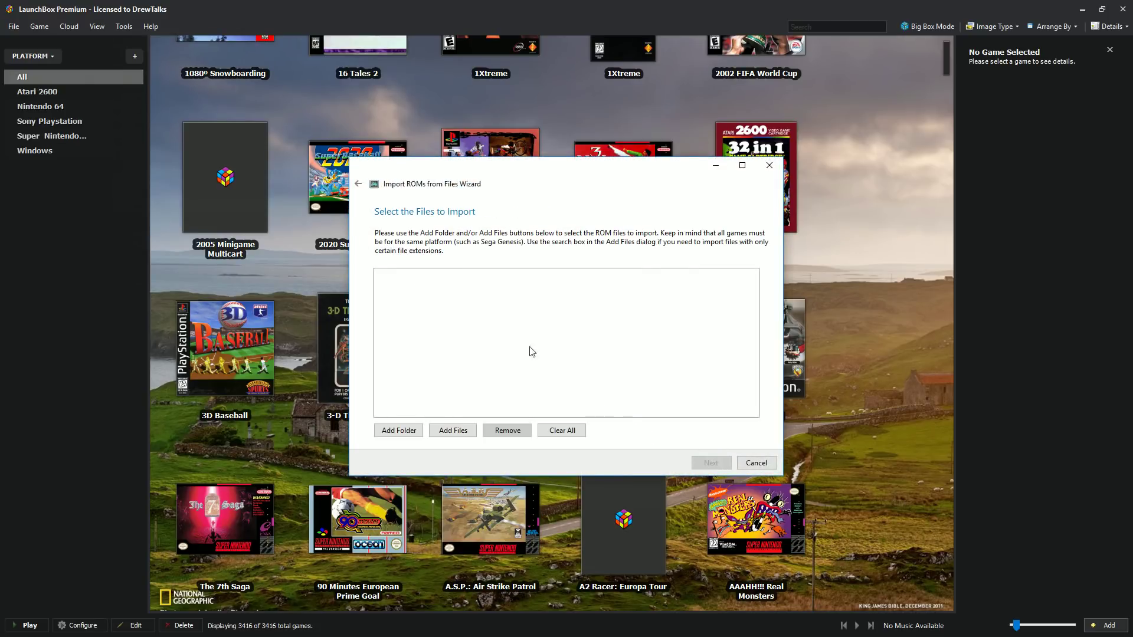
{"action": "left_click", "coordinate": [452, 432]}
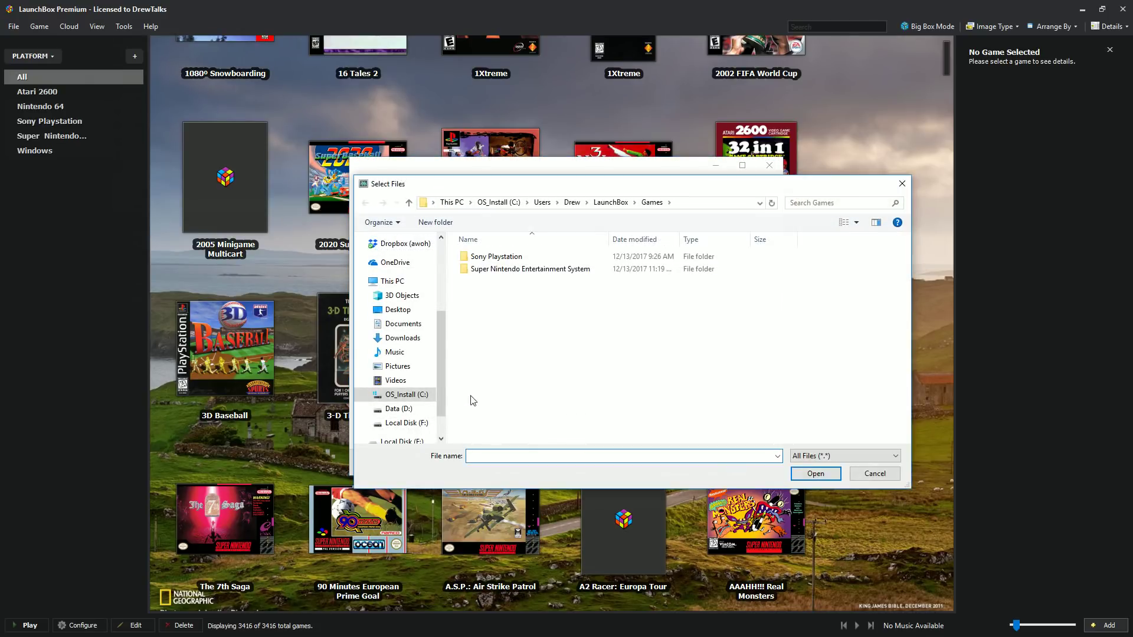
Browse to the ROM folder F:\Arcade\Games\Super Nintendo Entertainment System in the file selection.
{"action": "scroll", "coordinate": [439, 390], "scroll_direction": "down", "scroll_amount": 2}
{"action": "left_click", "coordinate": [401, 404]}
{"action": "left_click", "coordinate": [498, 258]}
{"action": "double_click", "coordinate": [497, 258]}
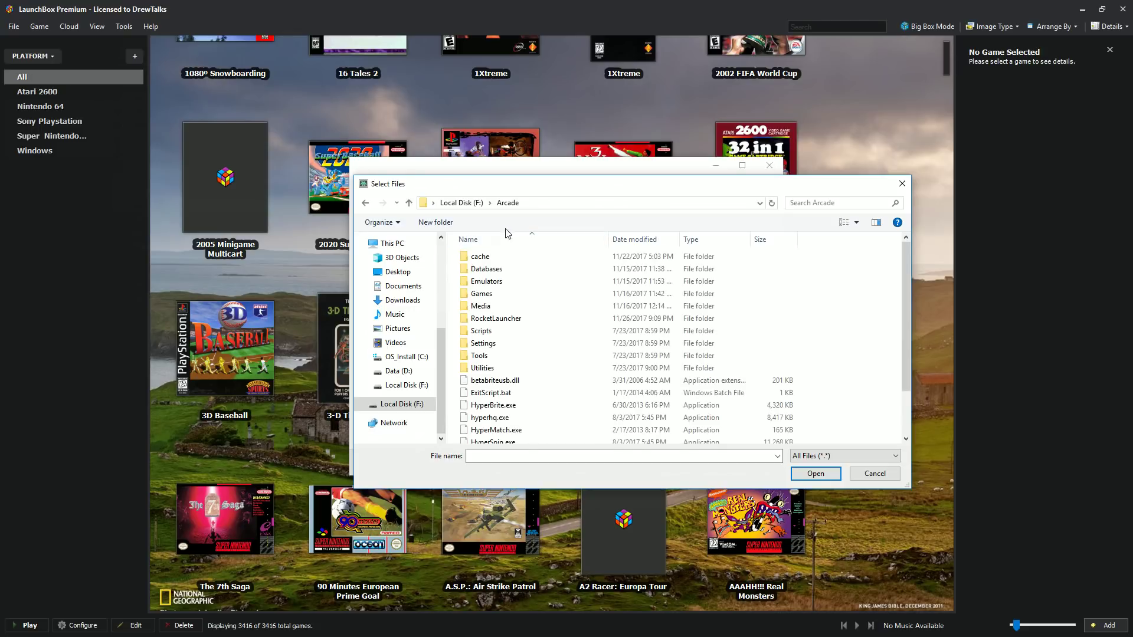
{"action": "double_click", "coordinate": [522, 294]}
{"action": "scroll", "coordinate": [520, 346], "scroll_direction": "down", "scroll_amount": 12}
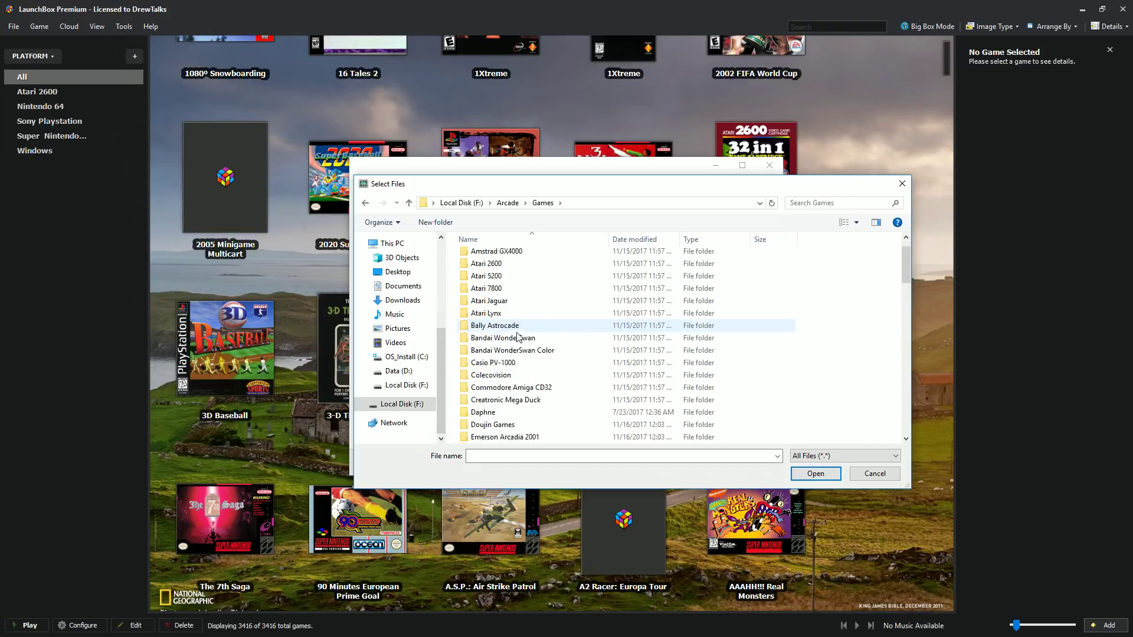
{"action": "scroll", "coordinate": [521, 371], "scroll_direction": "down", "scroll_amount": 8}
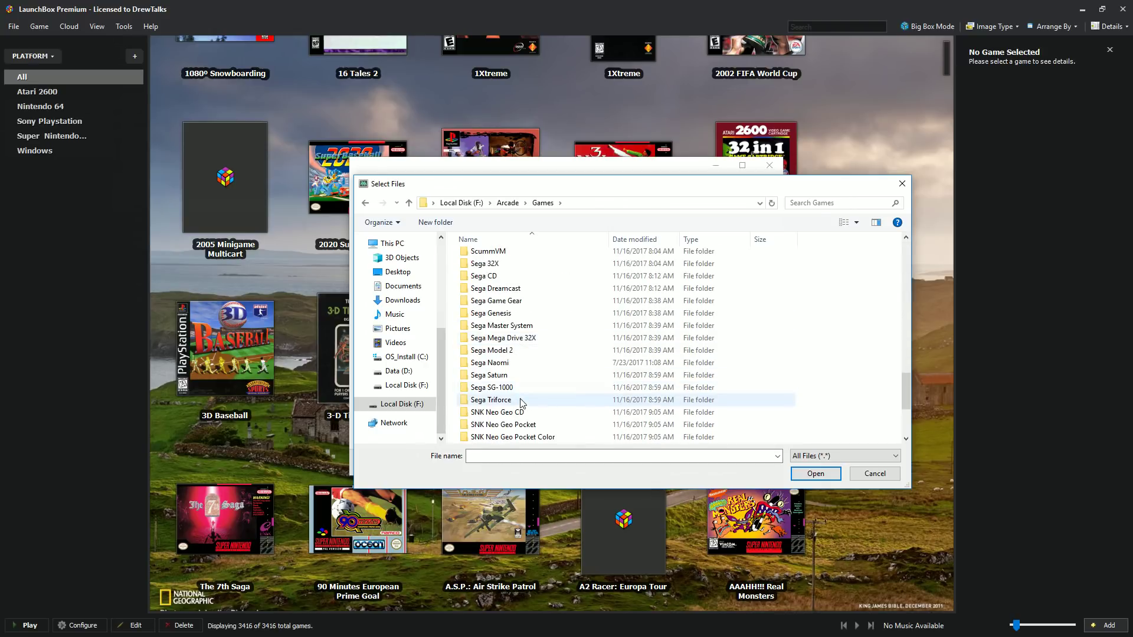
{"action": "double_click", "coordinate": [531, 425]}
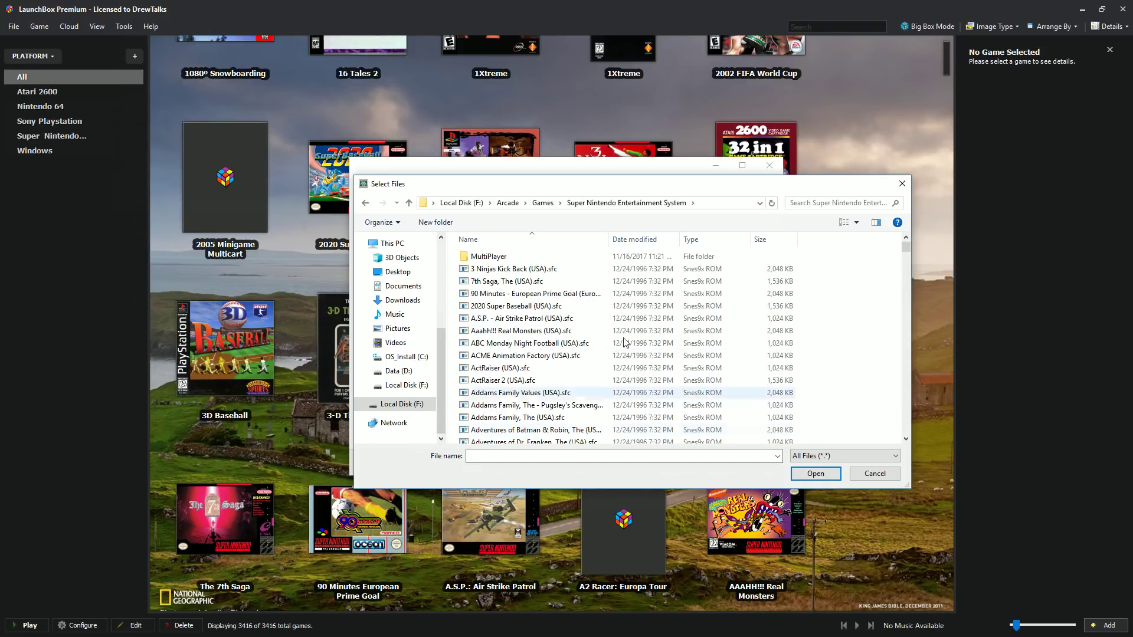
Add all ROM files from 3 Ninjas Kick Back (USA).sfc through Zoop (USA).sfc to the import list and proceed to the platform choice.
{"action": "left_click", "coordinate": [559, 274]}
{"action": "left_click_drag", "start_coordinate": [906, 248], "coordinate": [911, 448]}
{"action": "left_click", "coordinate": [567, 437], "text": "shift"}
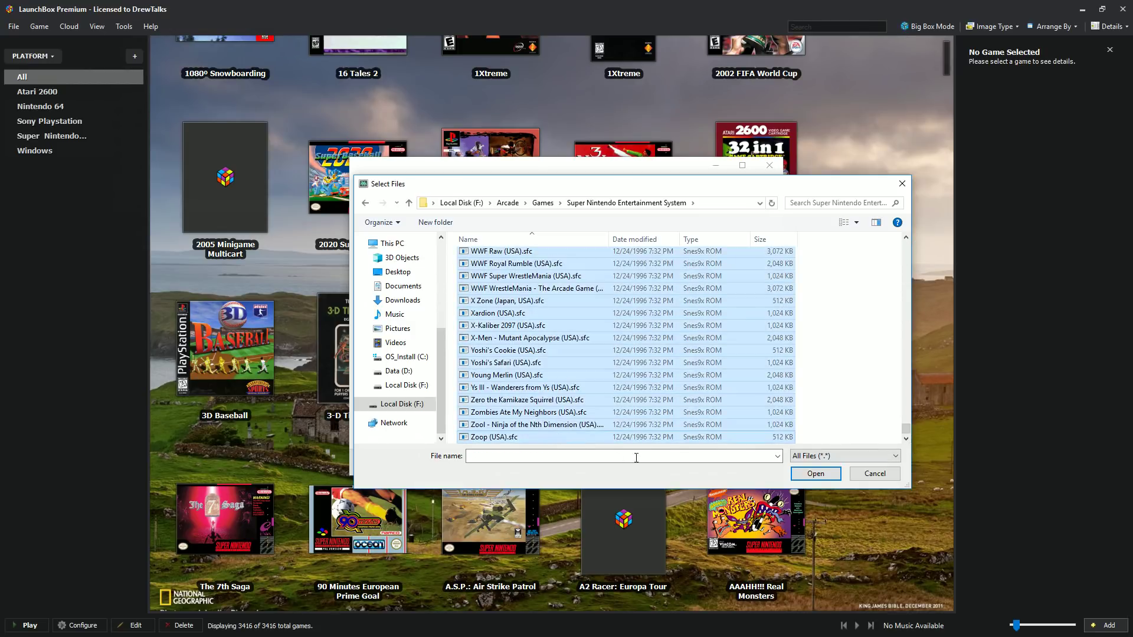
{"action": "left_click", "coordinate": [816, 475]}
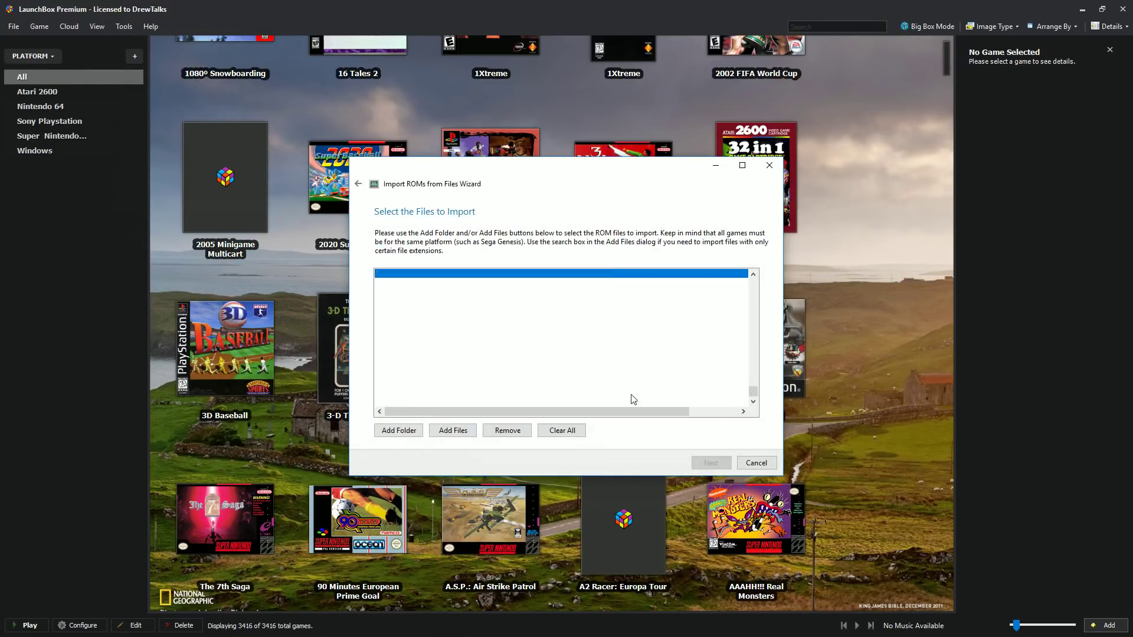
{"action": "left_click", "coordinate": [708, 463]}
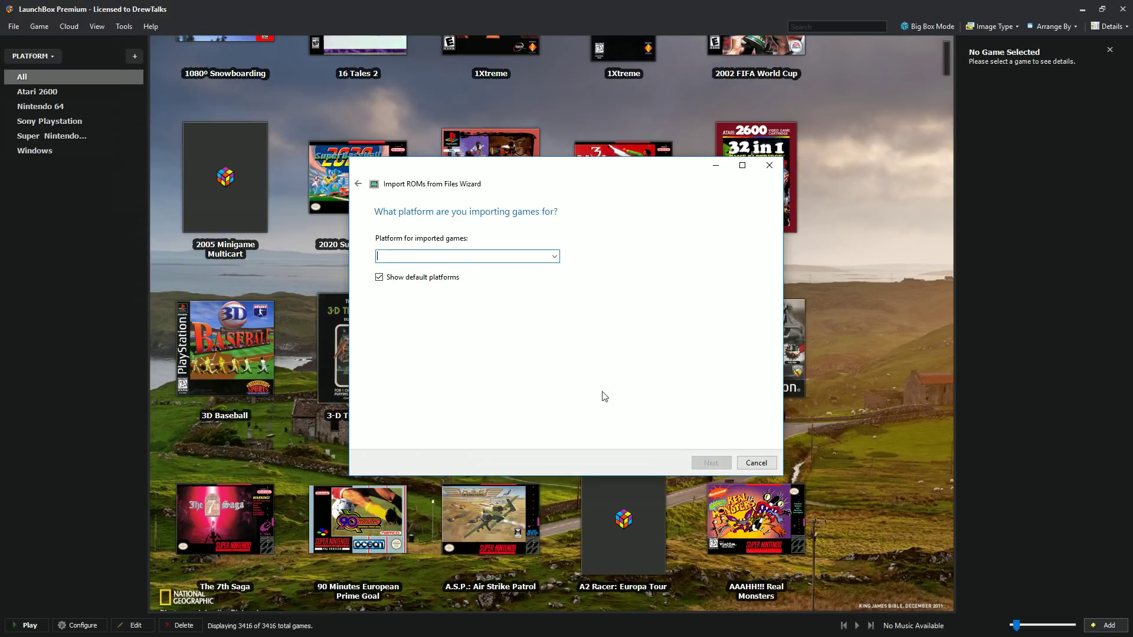
Set the platform for the imported games to Super Nintendo Entertainment System and continue.
{"action": "left_click", "coordinate": [552, 252]}
{"action": "scroll", "coordinate": [468, 385], "scroll_direction": "down", "scroll_amount": 15}
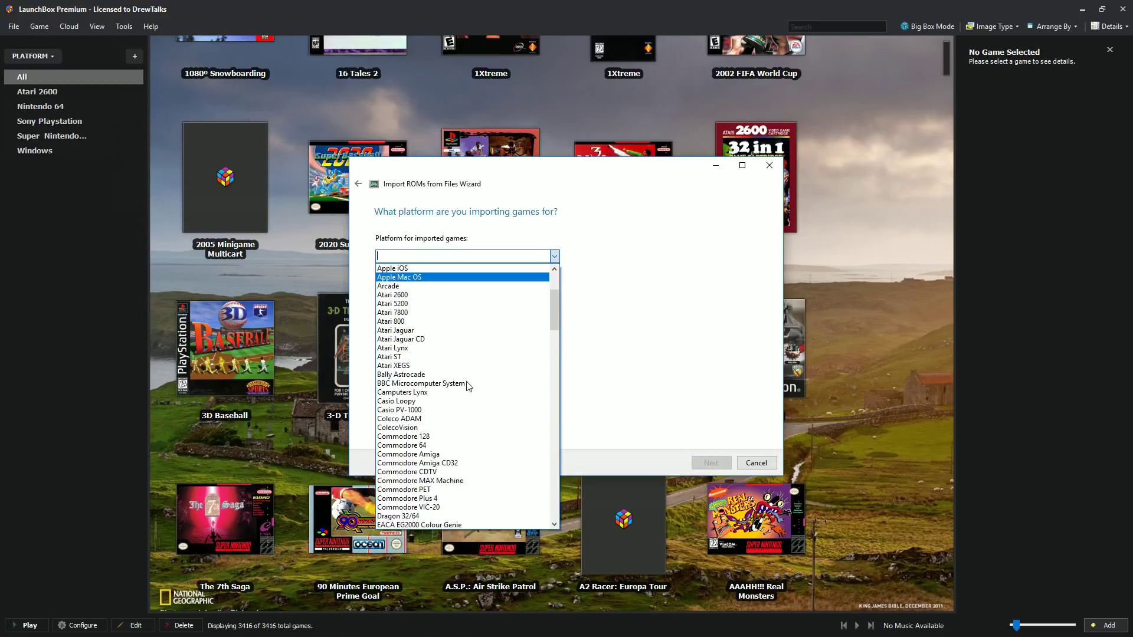
{"action": "scroll", "coordinate": [472, 385], "scroll_direction": "down", "scroll_amount": 20}
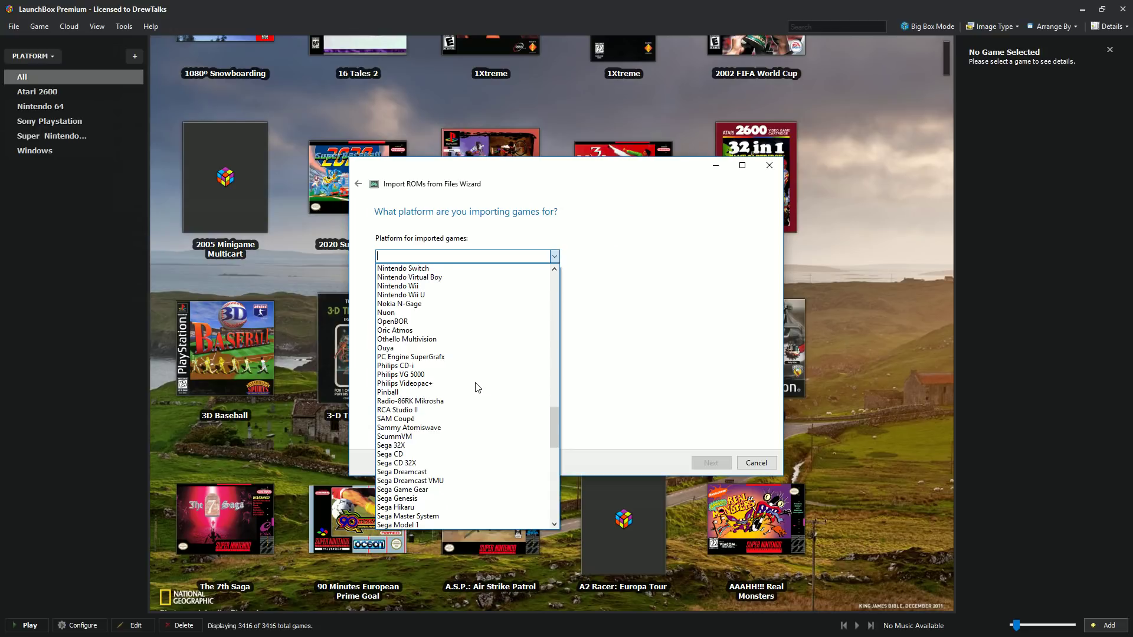
{"action": "scroll", "coordinate": [478, 388], "scroll_direction": "down", "scroll_amount": 6}
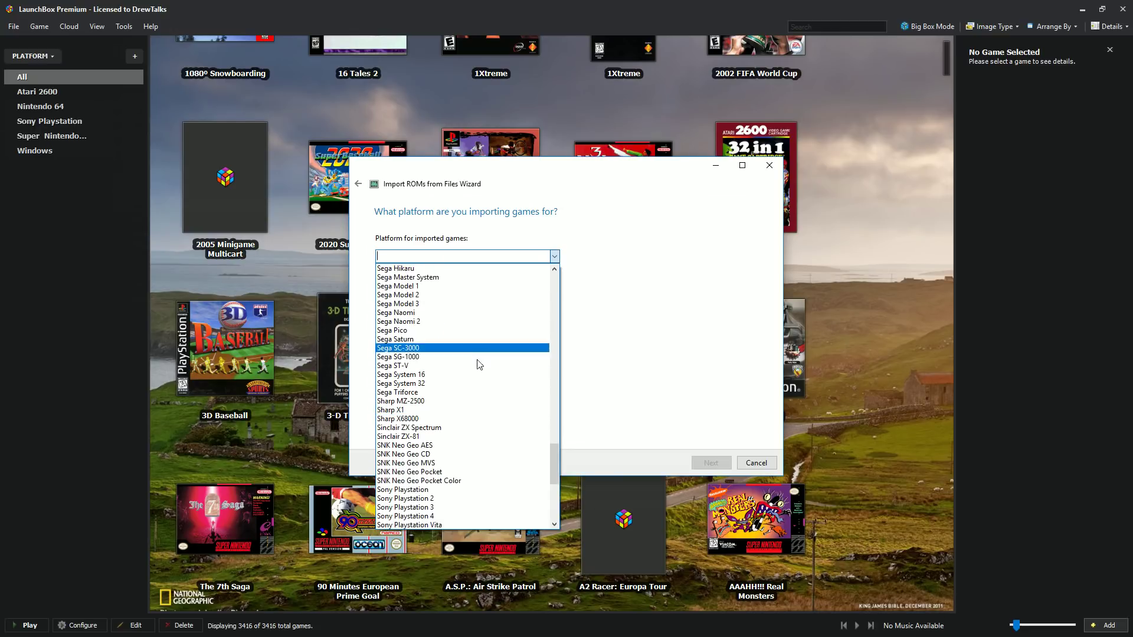
{"action": "scroll", "coordinate": [458, 449], "scroll_direction": "down", "scroll_amount": 6}
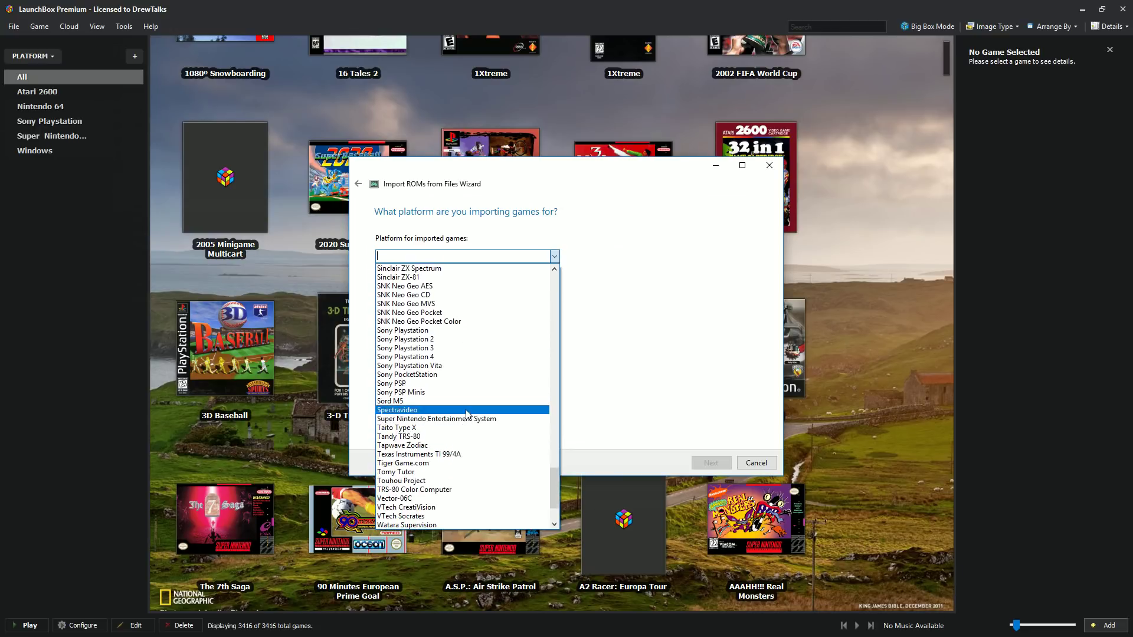
{"action": "left_click", "coordinate": [470, 420]}
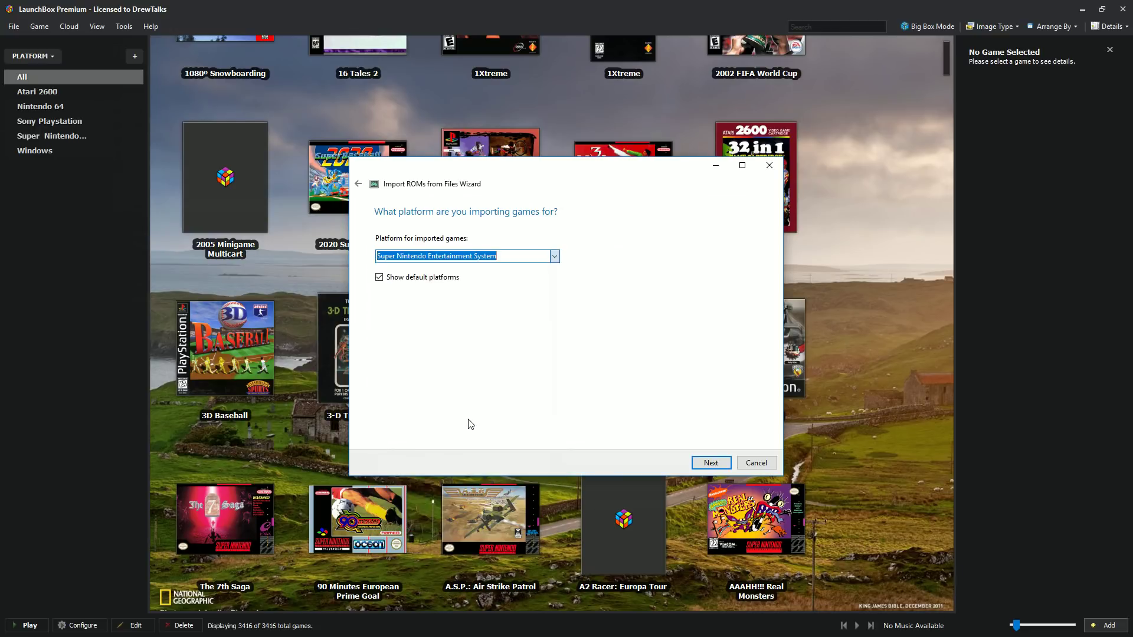
{"action": "left_click", "coordinate": [711, 463]}
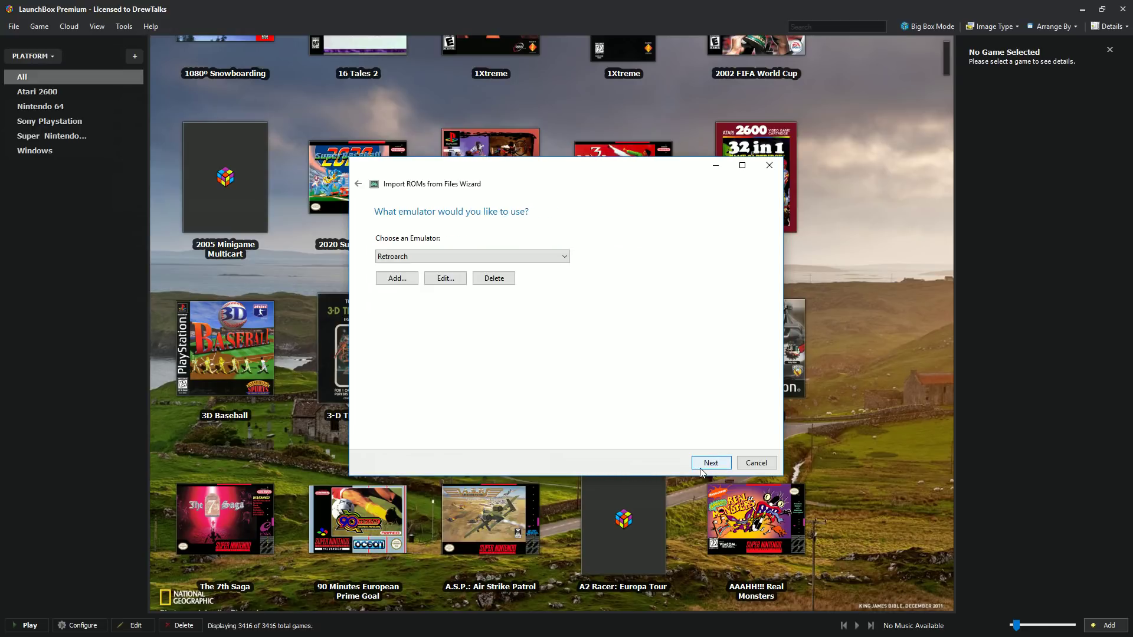
Choose Snes9x as the emulator for the import and use the ROM files in their current location.
{"action": "left_click", "coordinate": [475, 258]}
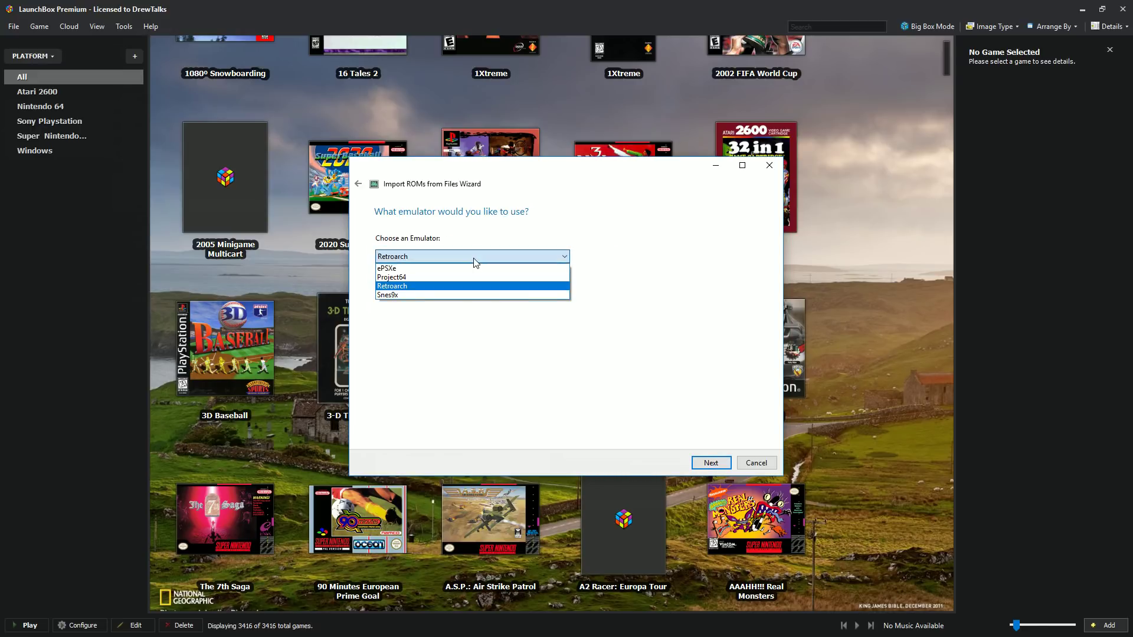
{"action": "left_click", "coordinate": [457, 294]}
{"action": "left_click", "coordinate": [711, 463]}
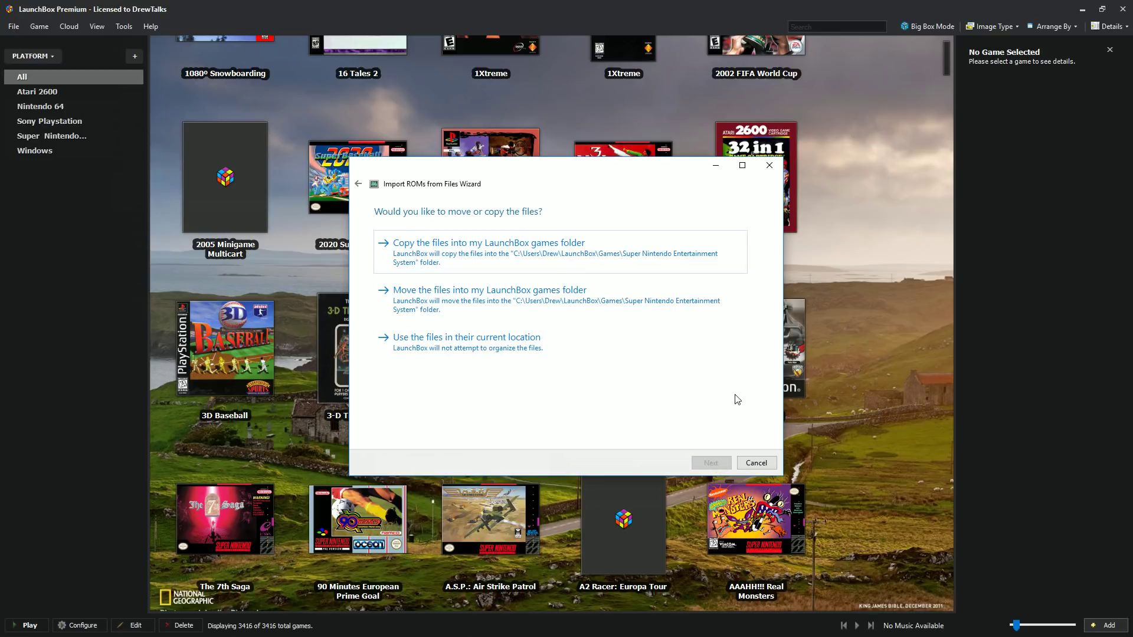
{"action": "left_click", "coordinate": [445, 348]}
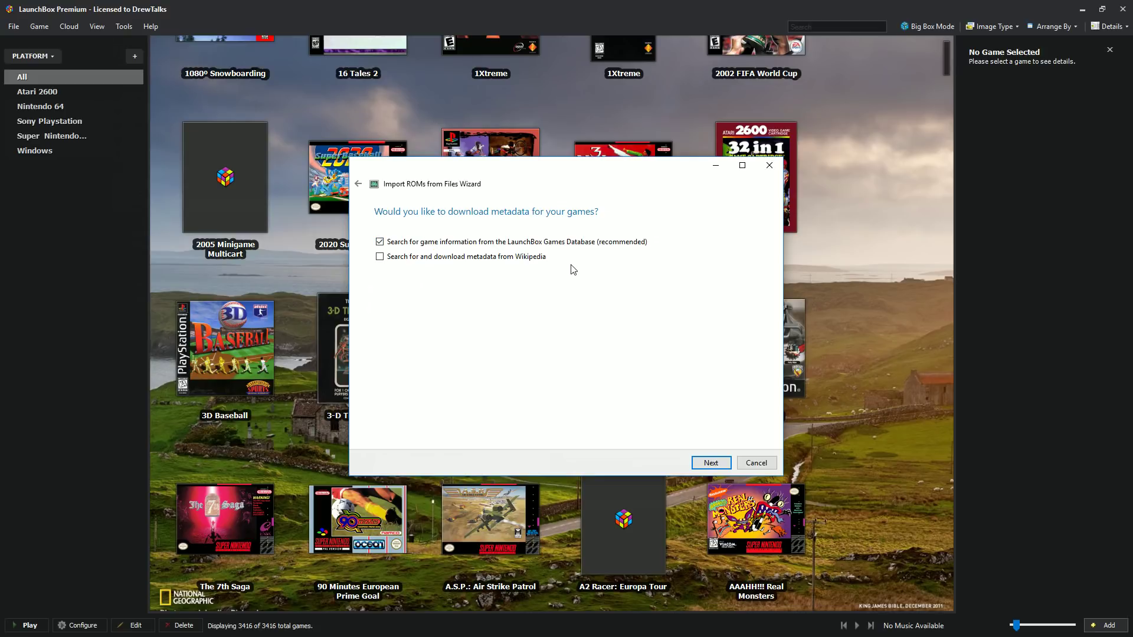
Accept the LaunchBox Games Database metadata search and review the image types, keeping only Box - Front for download.
{"action": "left_click", "coordinate": [709, 463]}
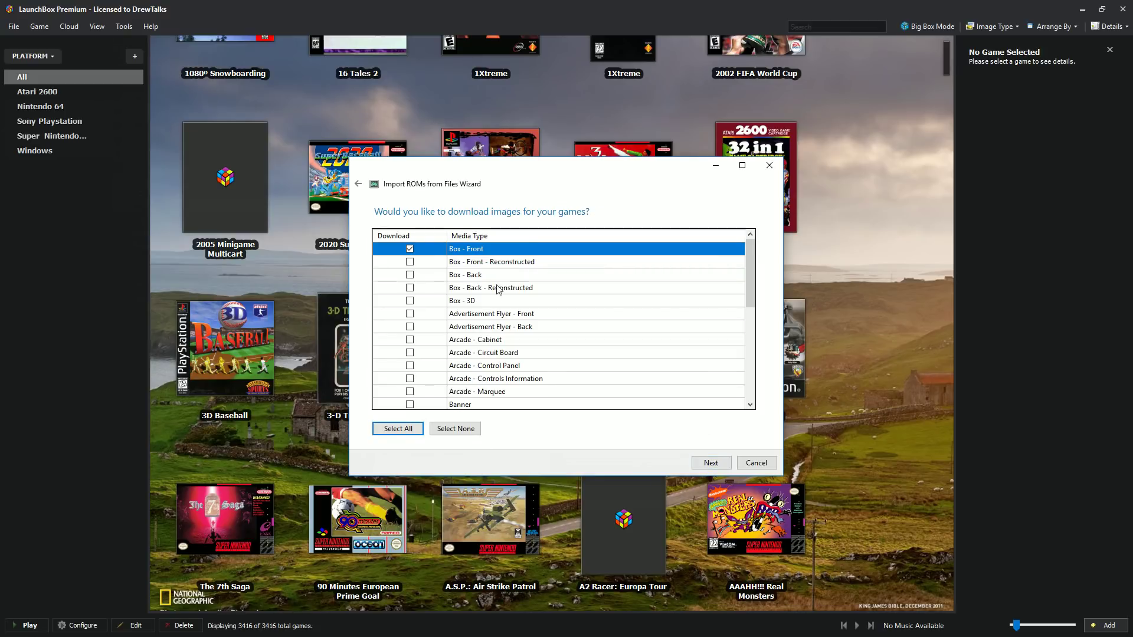
{"action": "scroll", "coordinate": [476, 351], "scroll_direction": "down", "scroll_amount": 3}
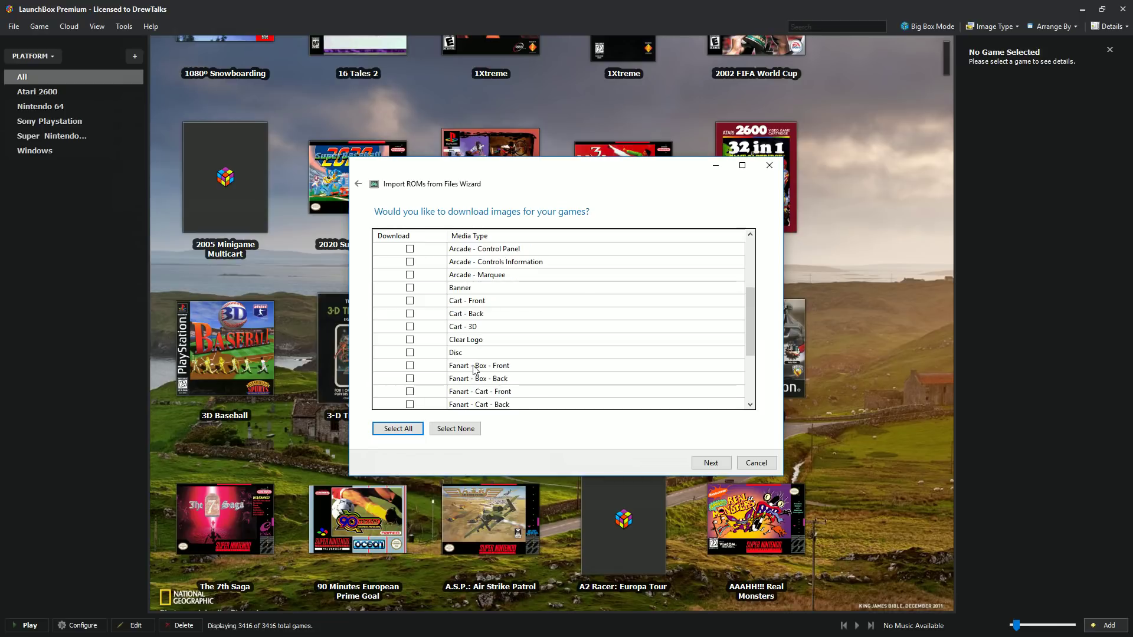
{"action": "scroll", "coordinate": [475, 363], "scroll_direction": "down", "scroll_amount": 2}
{"action": "scroll", "coordinate": [513, 311], "scroll_direction": "up", "scroll_amount": 5}
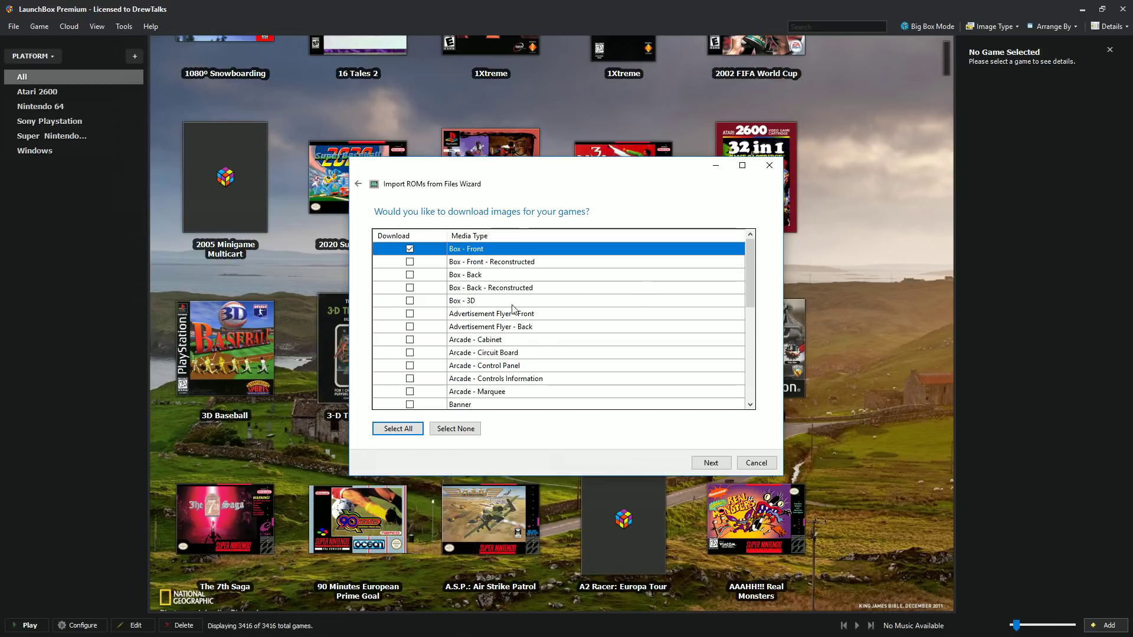
{"action": "left_click", "coordinate": [699, 463]}
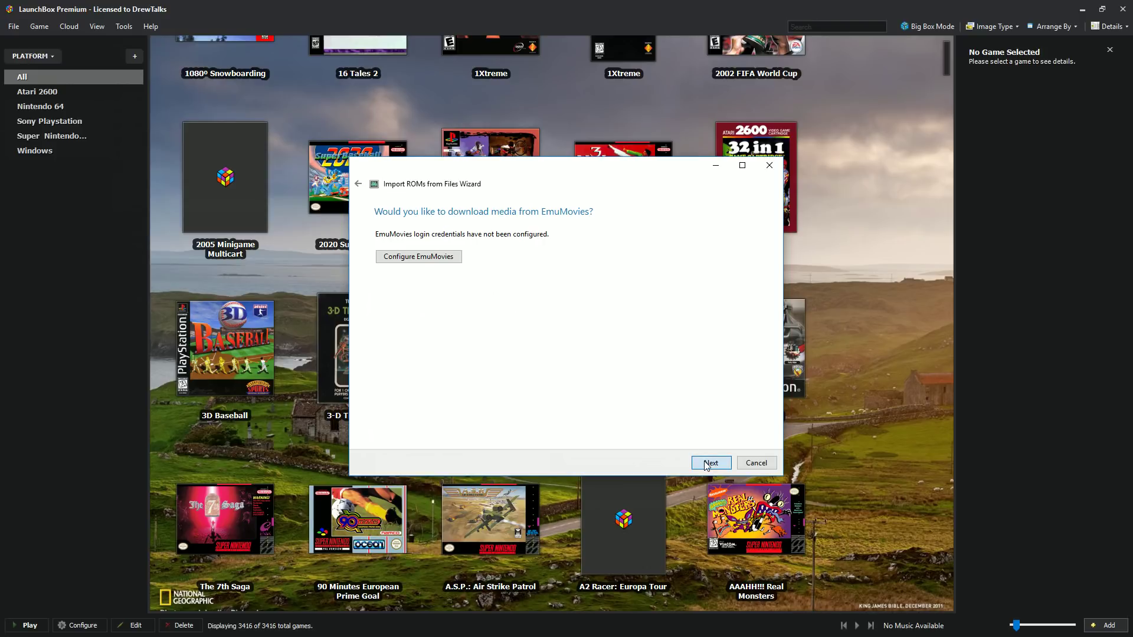
Skip the EmuMovies media, accept the default custom options, and start the ROM import.
{"action": "left_click", "coordinate": [706, 463]}
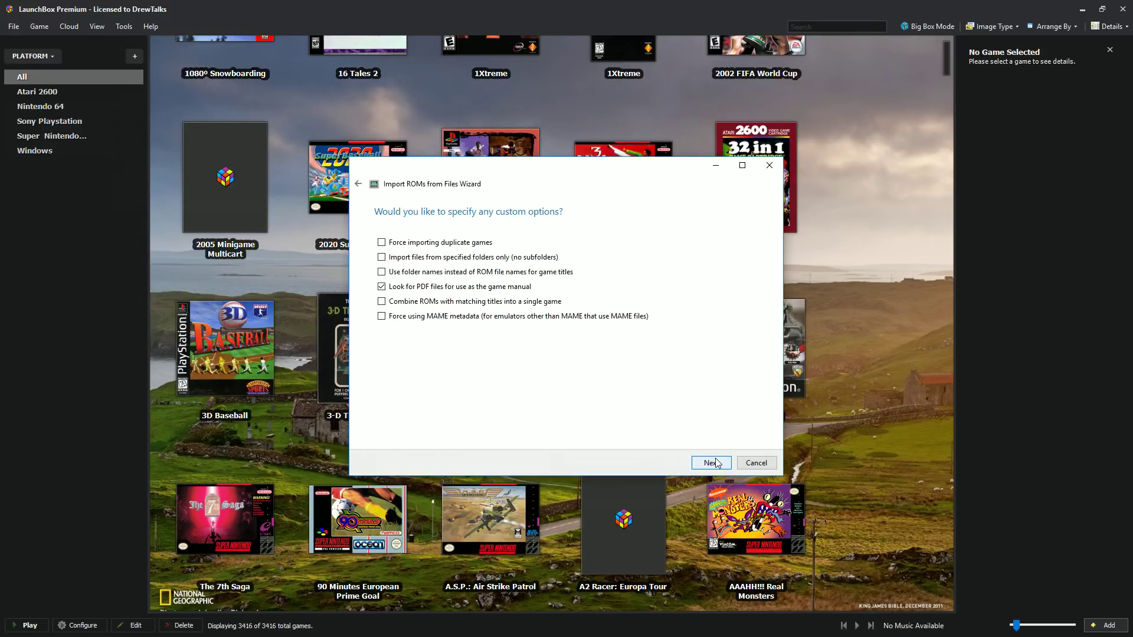
{"action": "left_click", "coordinate": [712, 462]}
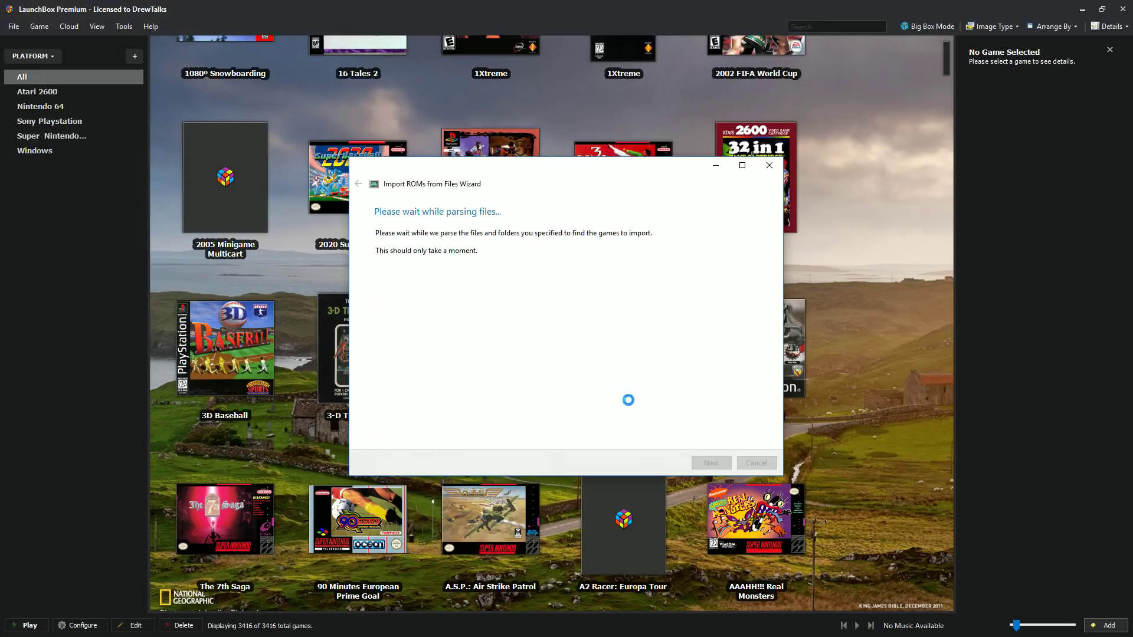
{"action": "left_click", "coordinate": [711, 463]}
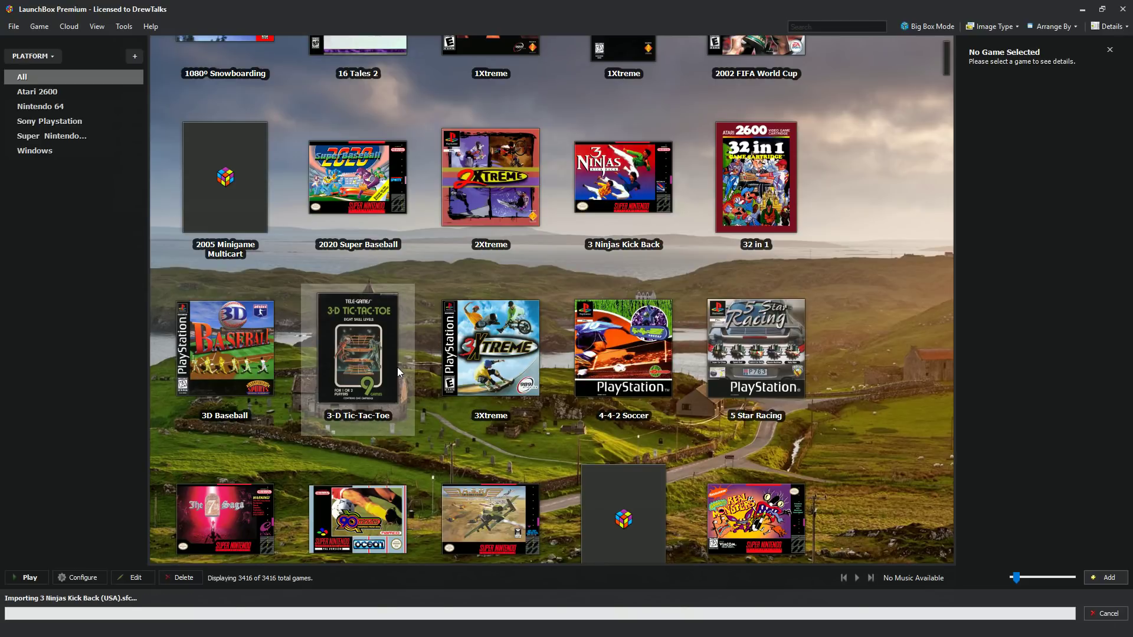
Browse the Super Nintendo games and launch Alien³ with Snes9x.
{"action": "scroll", "coordinate": [842, 479], "scroll_direction": "down", "scroll_amount": 3}
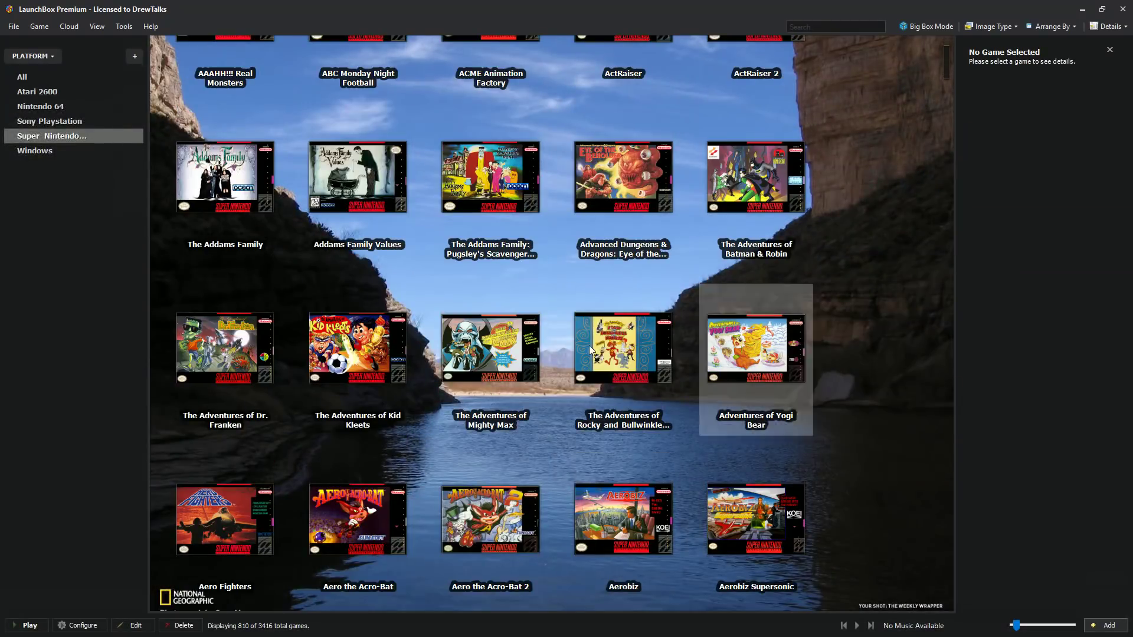
{"action": "scroll", "coordinate": [483, 325], "scroll_direction": "up", "scroll_amount": 5}
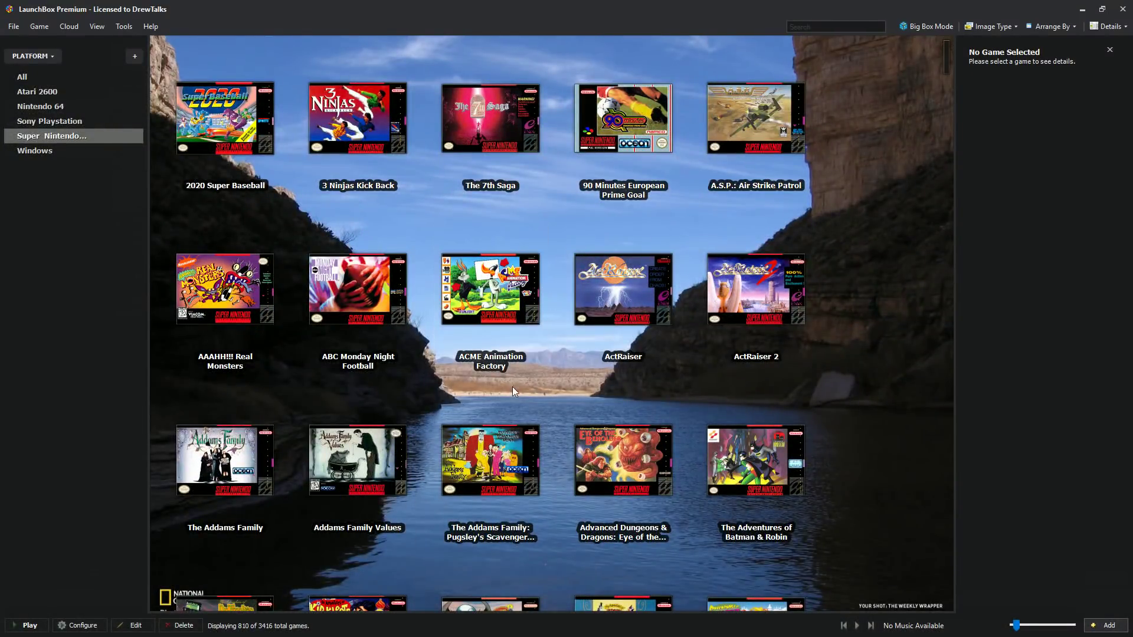
{"action": "scroll", "coordinate": [448, 420], "scroll_direction": "down", "scroll_amount": 5}
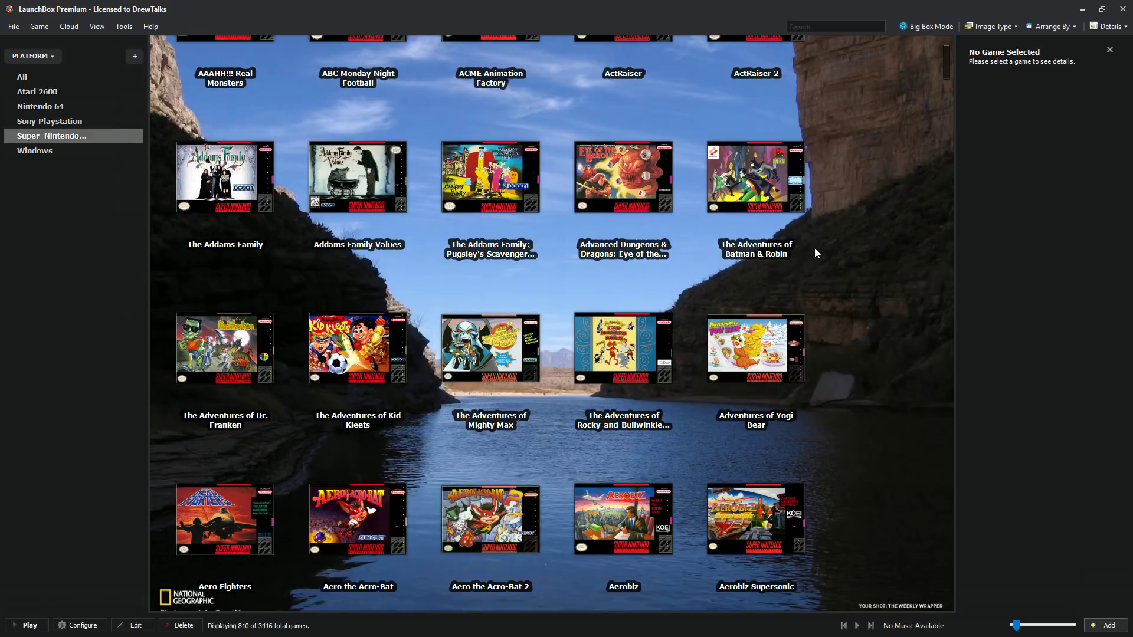
{"action": "scroll", "coordinate": [632, 420], "scroll_direction": "down", "scroll_amount": 5}
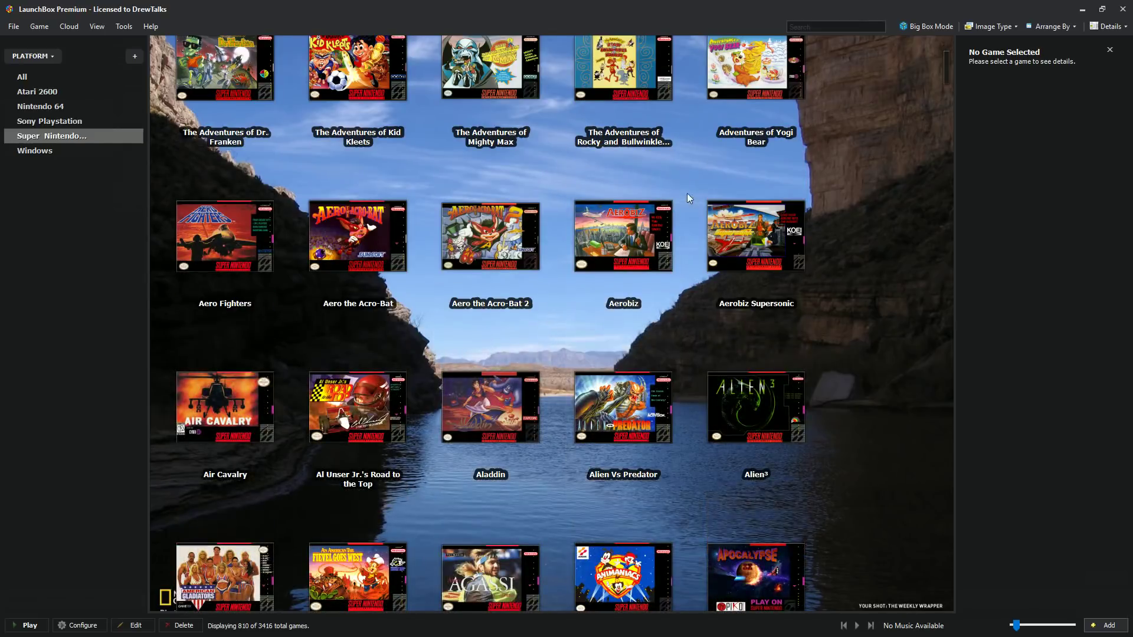
{"action": "right_click", "coordinate": [752, 403]}
{"action": "mouse_move", "coordinate": [799, 396]}
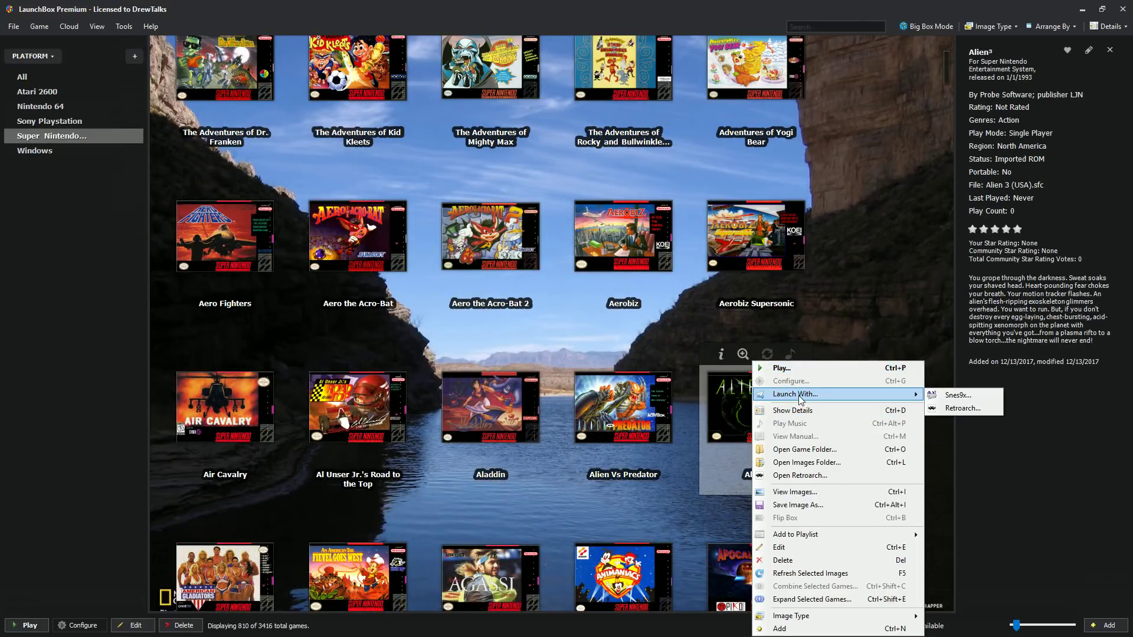
{"action": "left_click", "coordinate": [956, 395]}
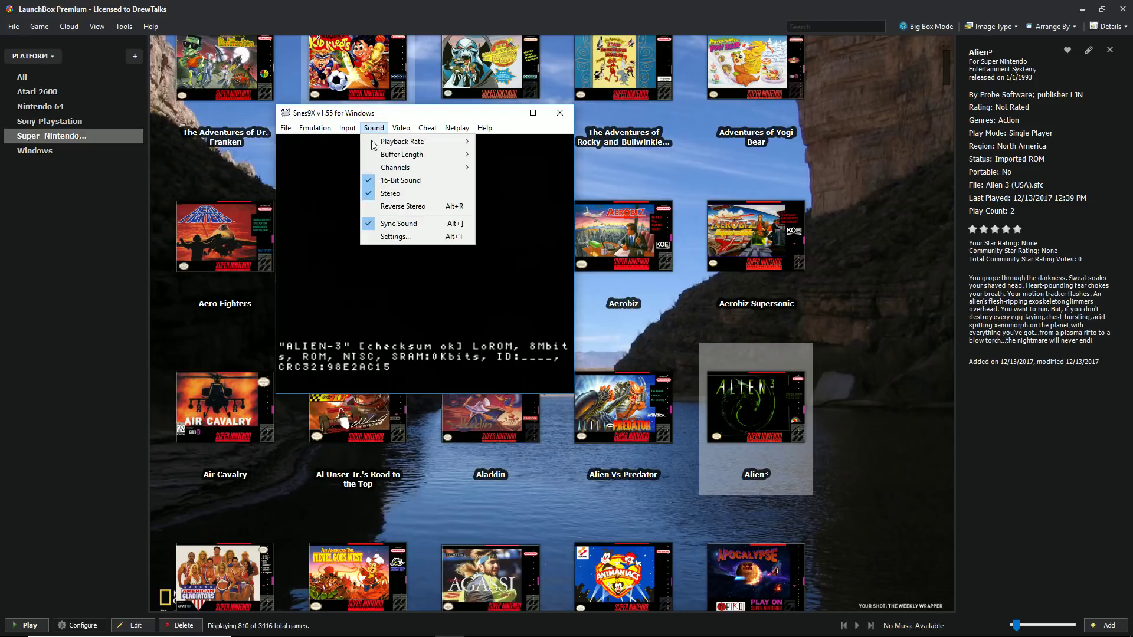
Open the Snes9x input configuration and map Joypad #1's Up, Left, Down and Right to the controller's matching POV directions.
{"action": "left_click", "coordinate": [364, 142]}
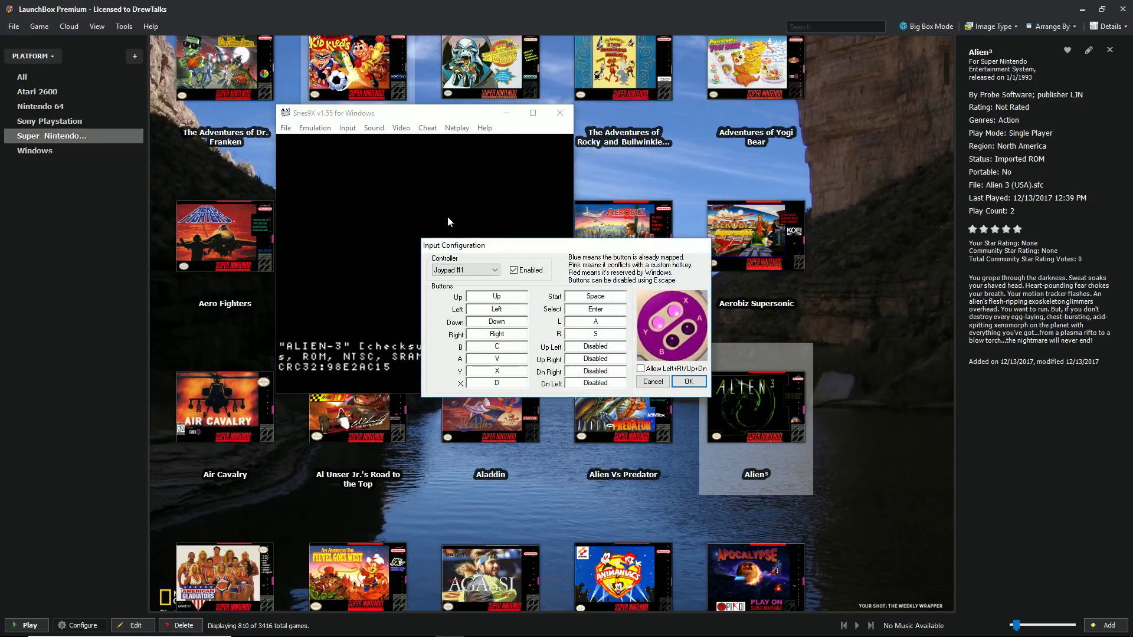
{"action": "left_click", "coordinate": [495, 298]}
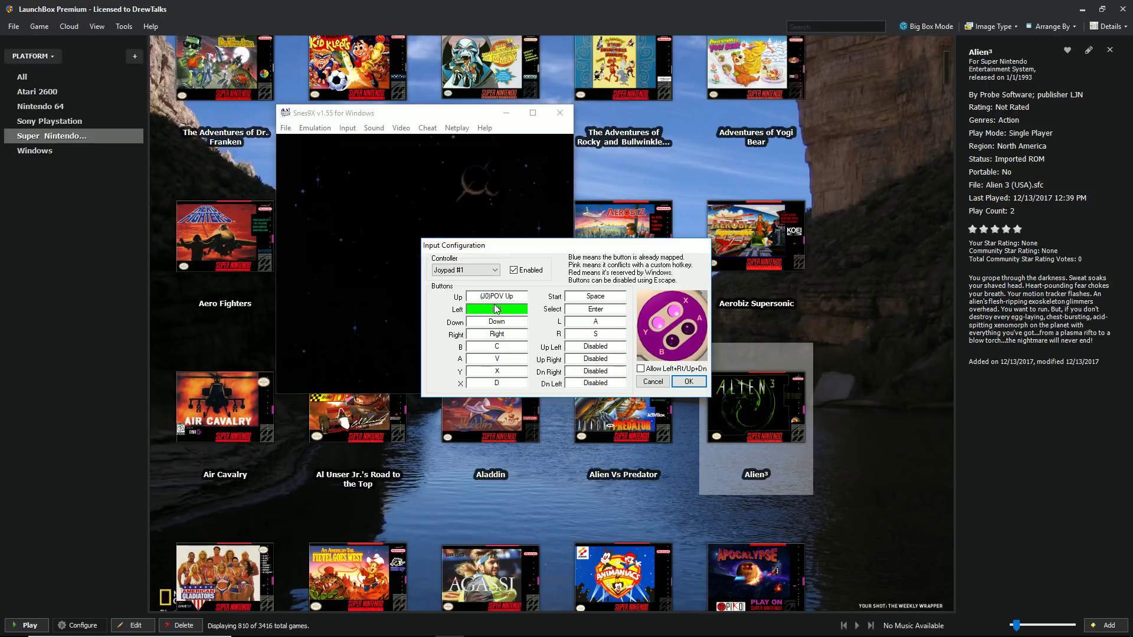
{"action": "left_click", "coordinate": [500, 318]}
{"action": "key", "text": "Down"}
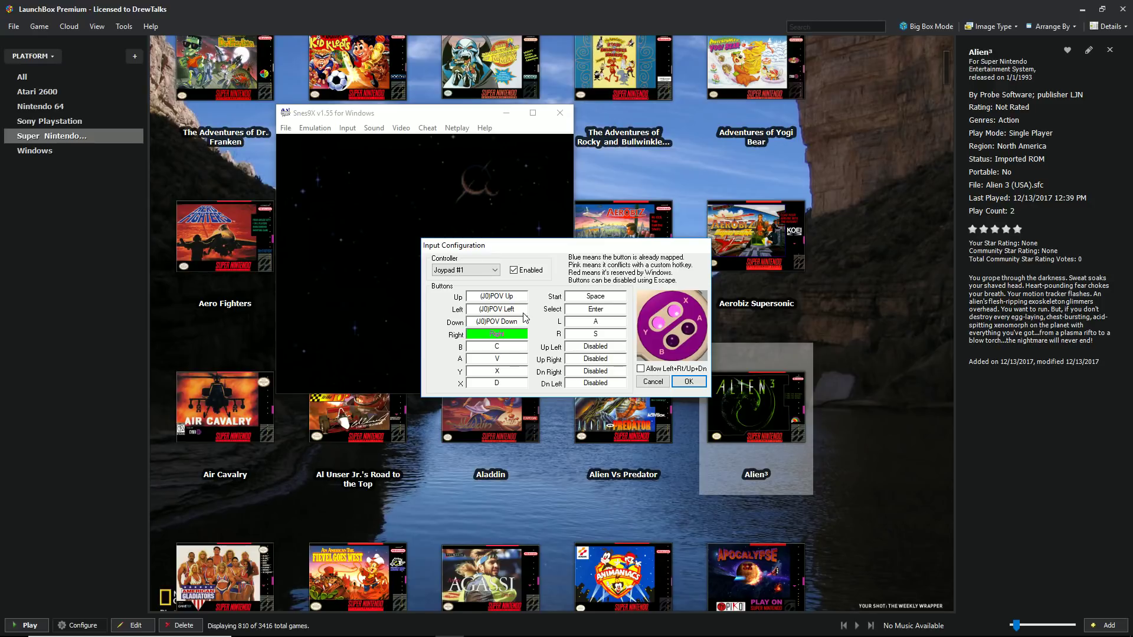
{"action": "key", "text": "Right"}
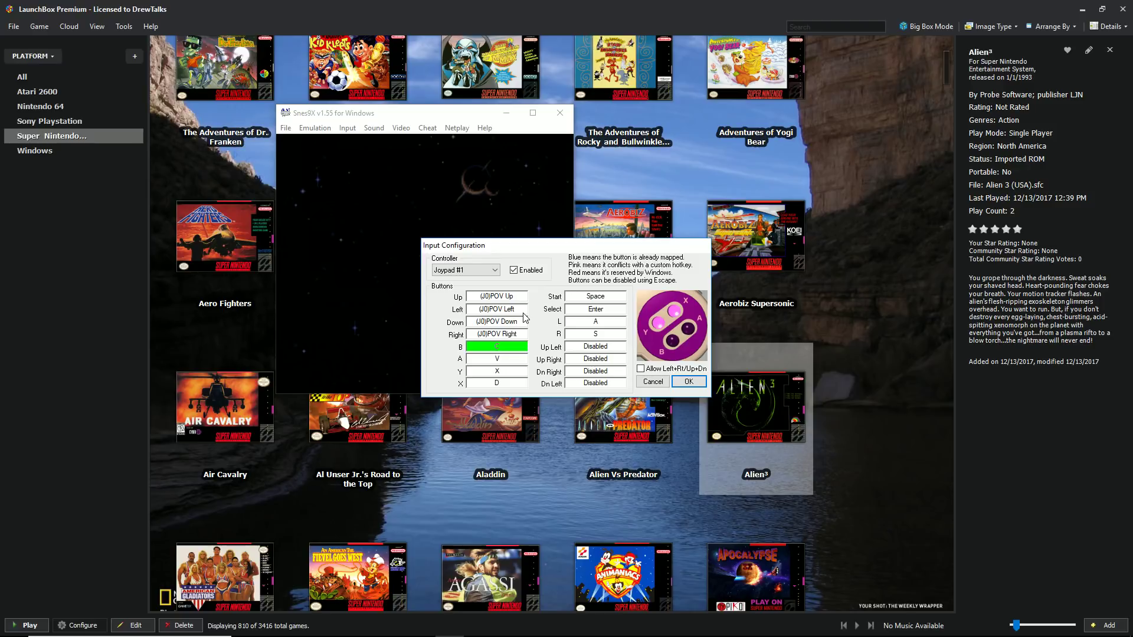
Map Joypad #1's B, A, Y and X to controller Buttons 1, 2, 0 and 3 respectively.
{"action": "key", "text": "1"}
{"action": "key", "text": "2"}
{"action": "key", "text": "0"}
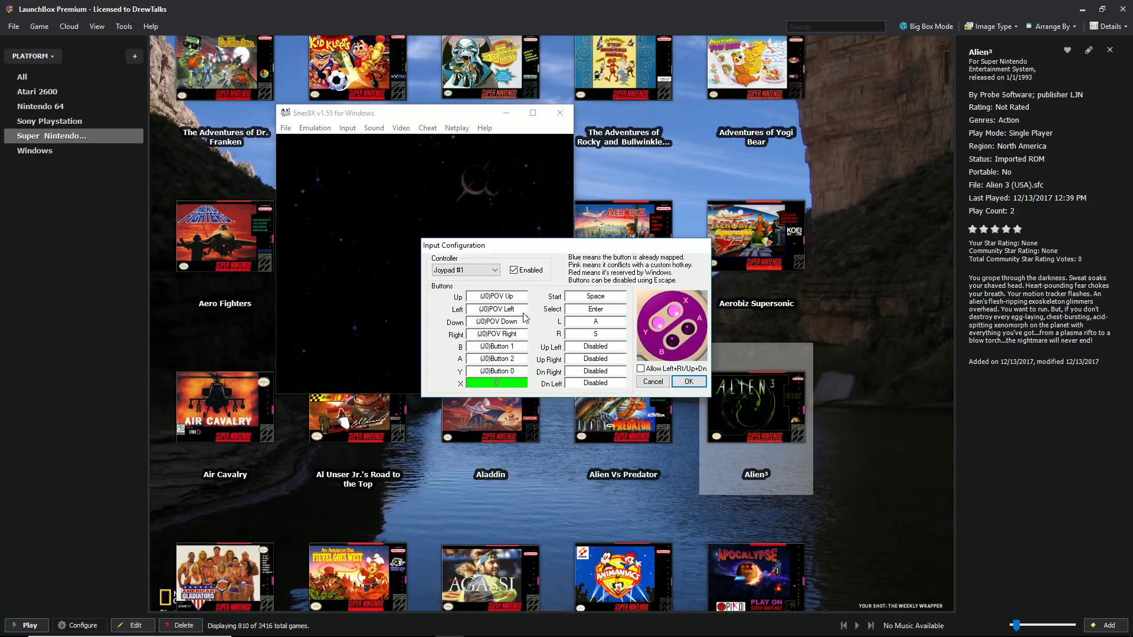
{"action": "key", "text": "3"}
Map Joypad #1's Start, Select, L and R to controller Buttons 9, 8, 4 and 5 respectively.
{"action": "key", "text": "9"}
{"action": "key", "text": "8"}
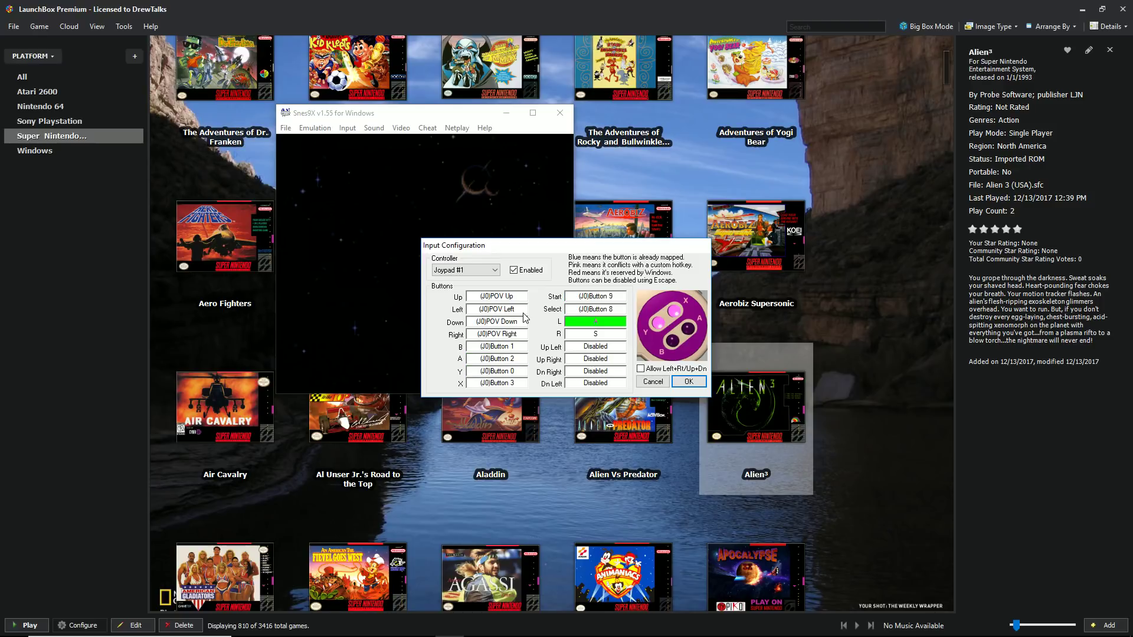
{"action": "key", "text": "4"}
{"action": "key", "text": "5"}
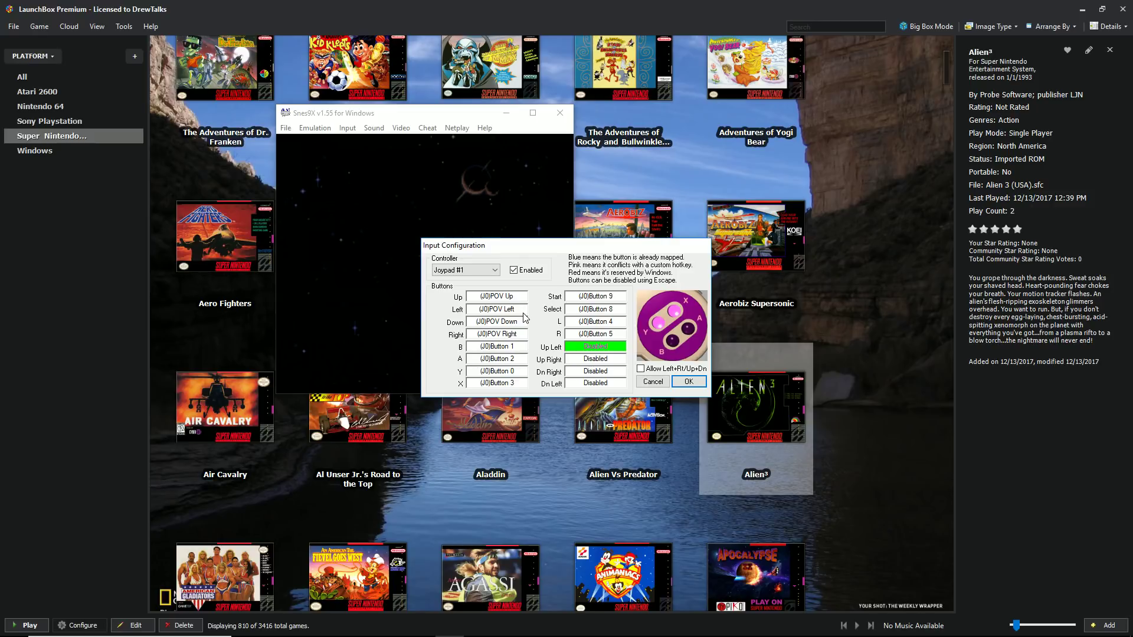
Map the Up Left and Up Right diagonals to the controller's POV Up Left and POV Up Right directions.
{"action": "key", "text": "Up"}
{"action": "key", "text": "Left"}
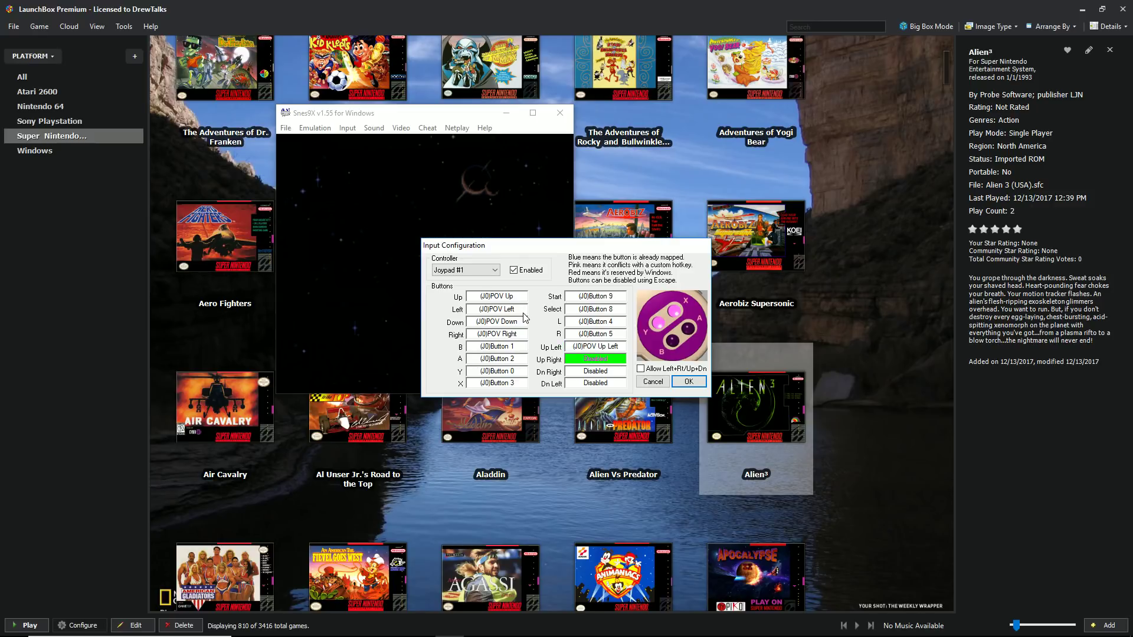
{"action": "key", "text": "Up"}
{"action": "key", "text": "Right"}
{"action": "key", "text": "Down"}
{"action": "key", "text": "Left"}
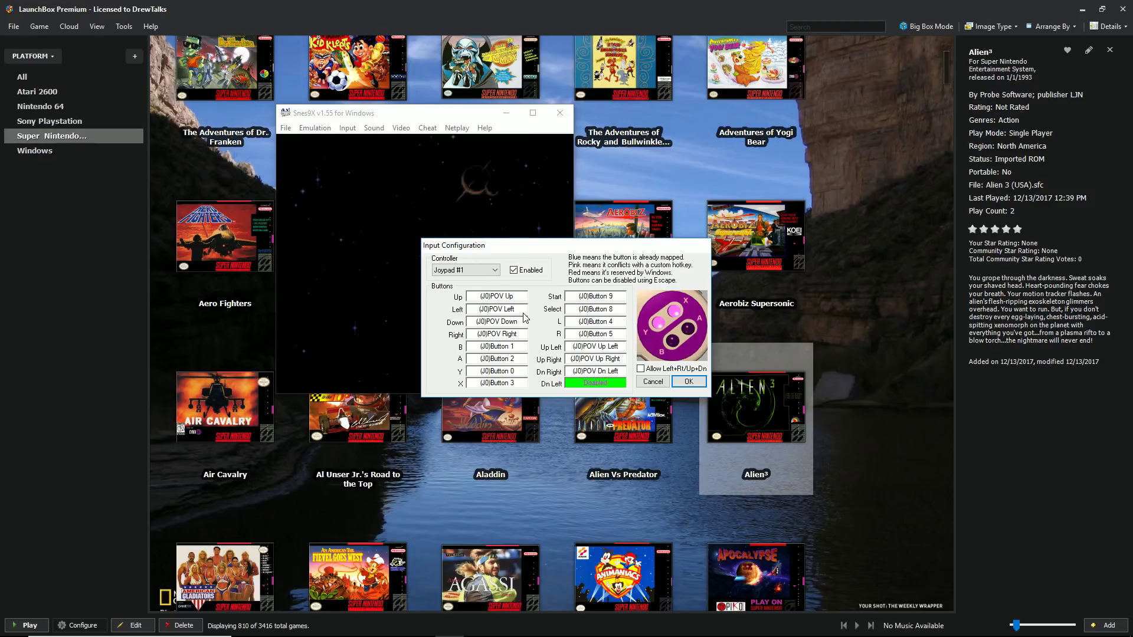
{"action": "key", "text": "Left"}
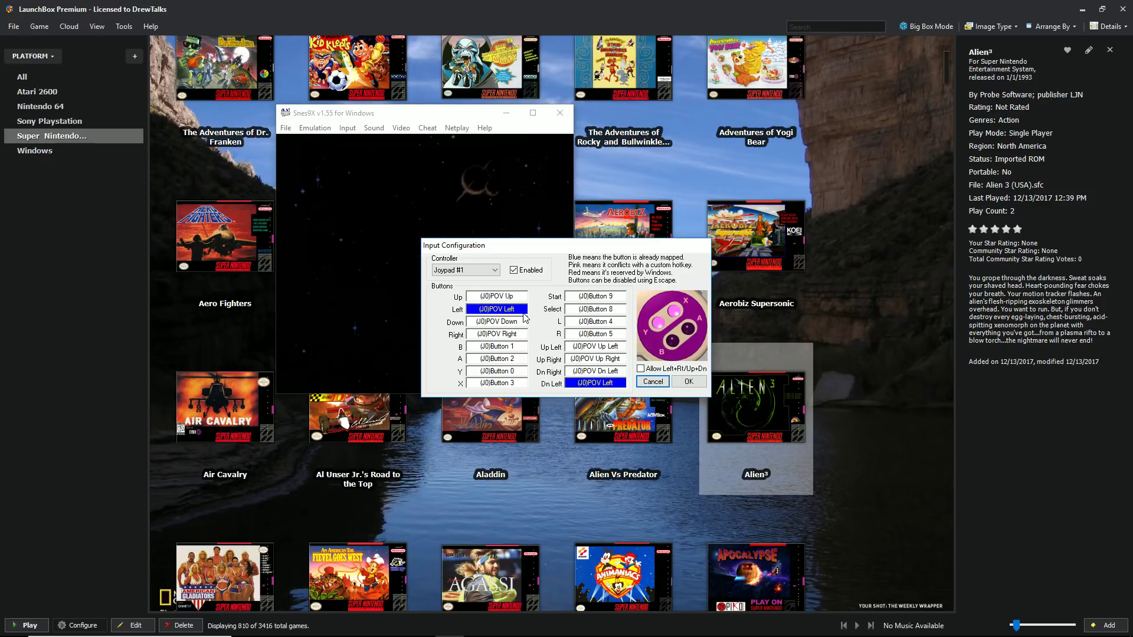
Map the Dn Right diagonal to POV Dn Right and the Dn Left diagonal to POV Dn Left.
{"action": "left_click", "coordinate": [599, 374]}
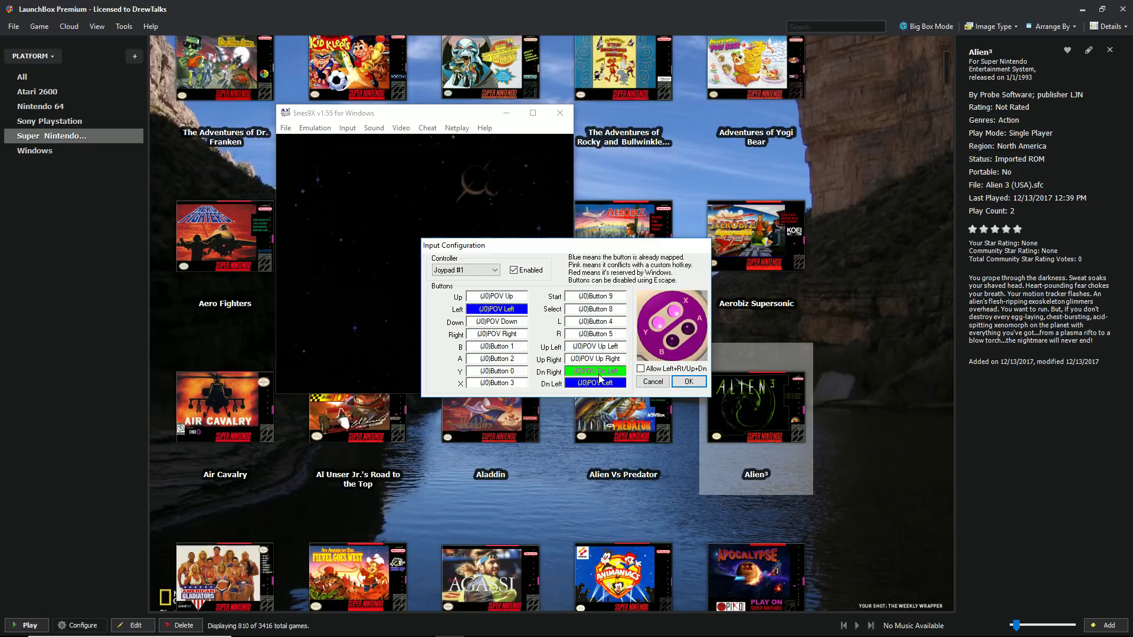
{"action": "key", "text": "Down"}
{"action": "key", "text": "Right"}
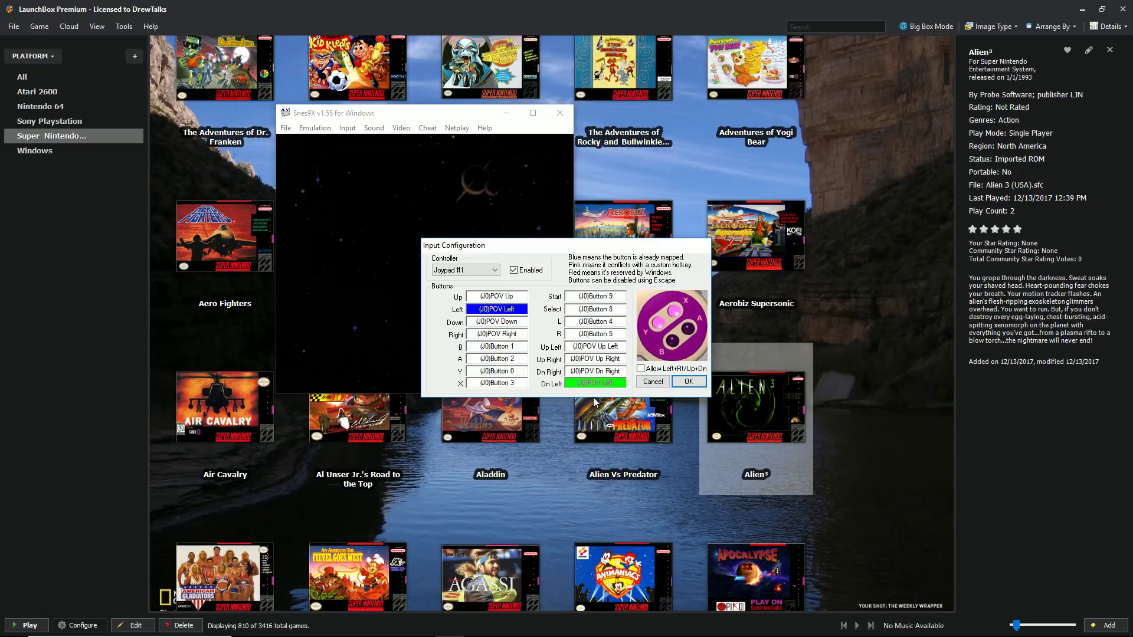
{"action": "key", "text": "Left"}
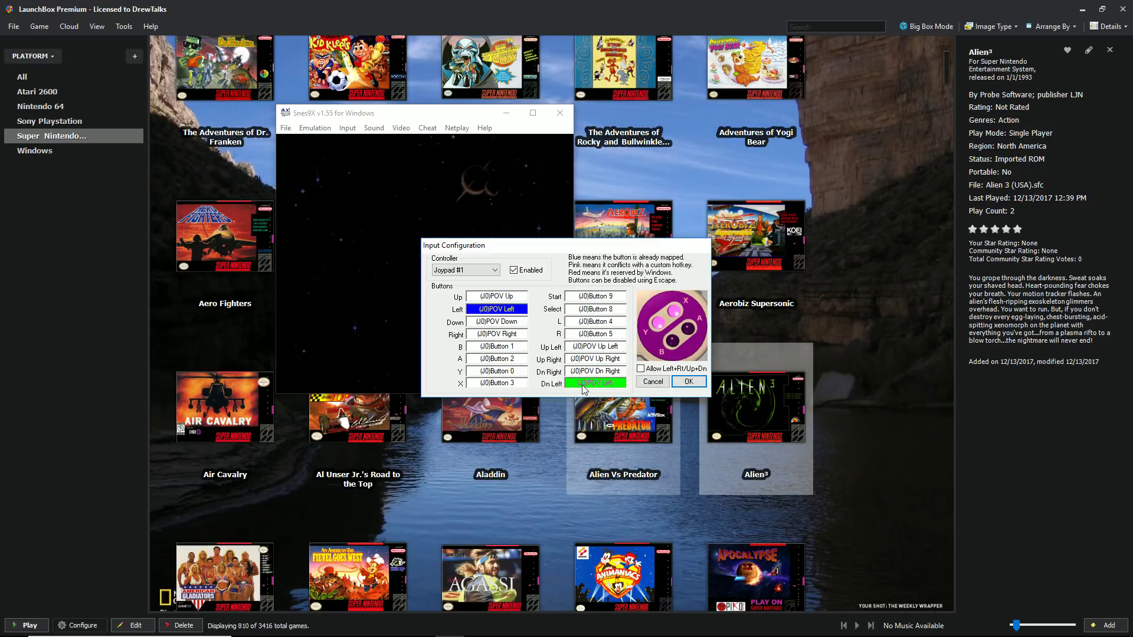
{"action": "key", "text": "Down"}
{"action": "key", "text": "Left"}
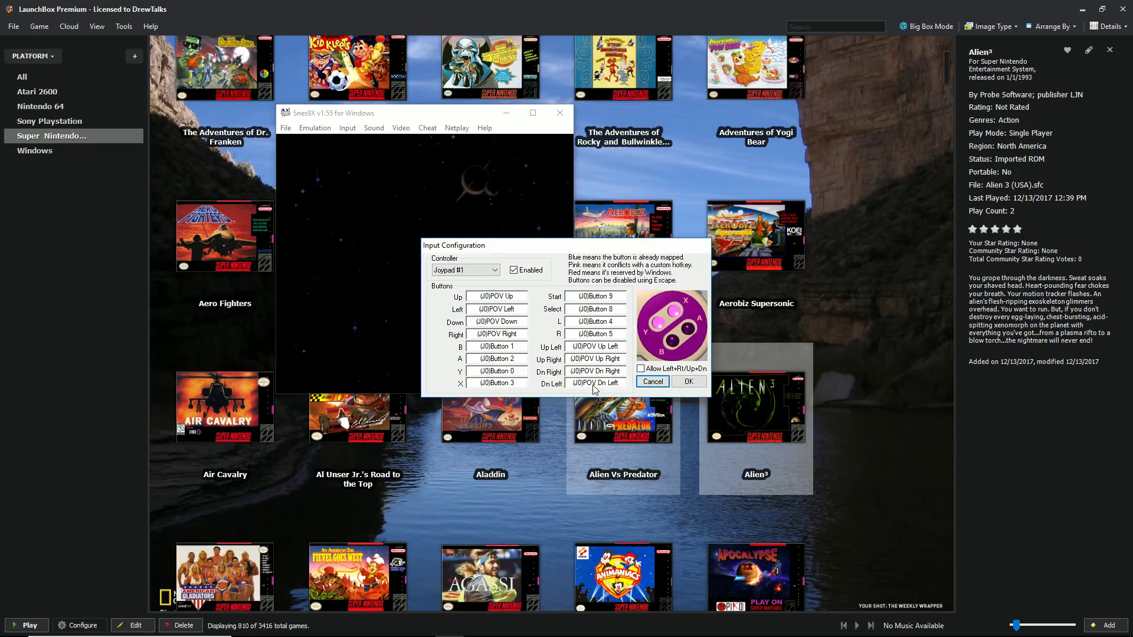
Save the input configuration and maximize the Snes9x window.
{"action": "left_click", "coordinate": [686, 383]}
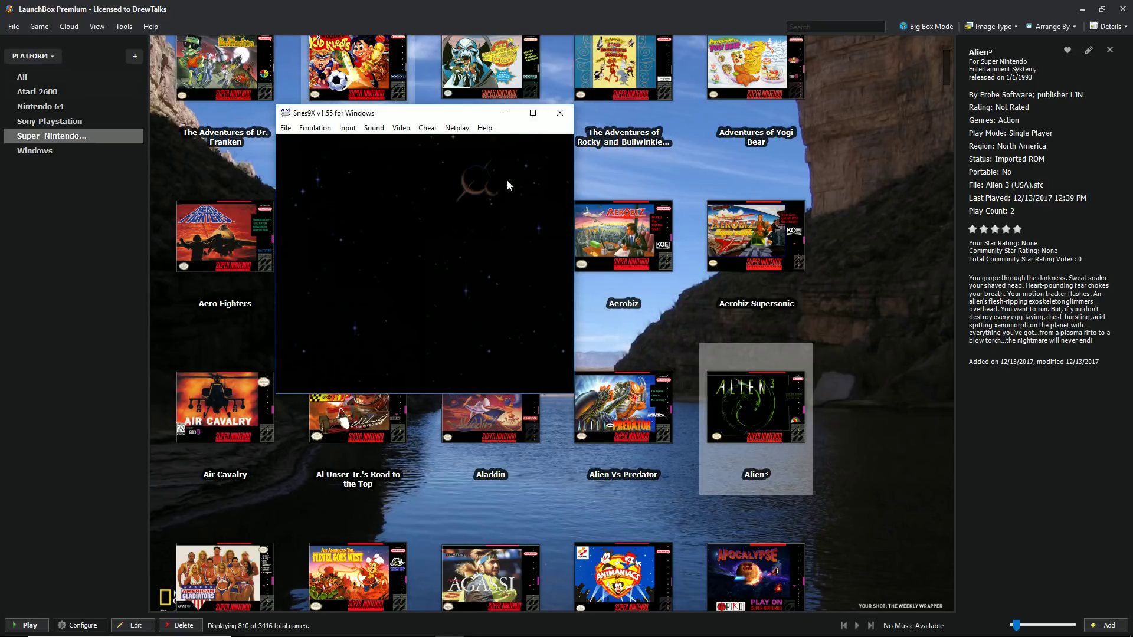
{"action": "left_click", "coordinate": [532, 114]}
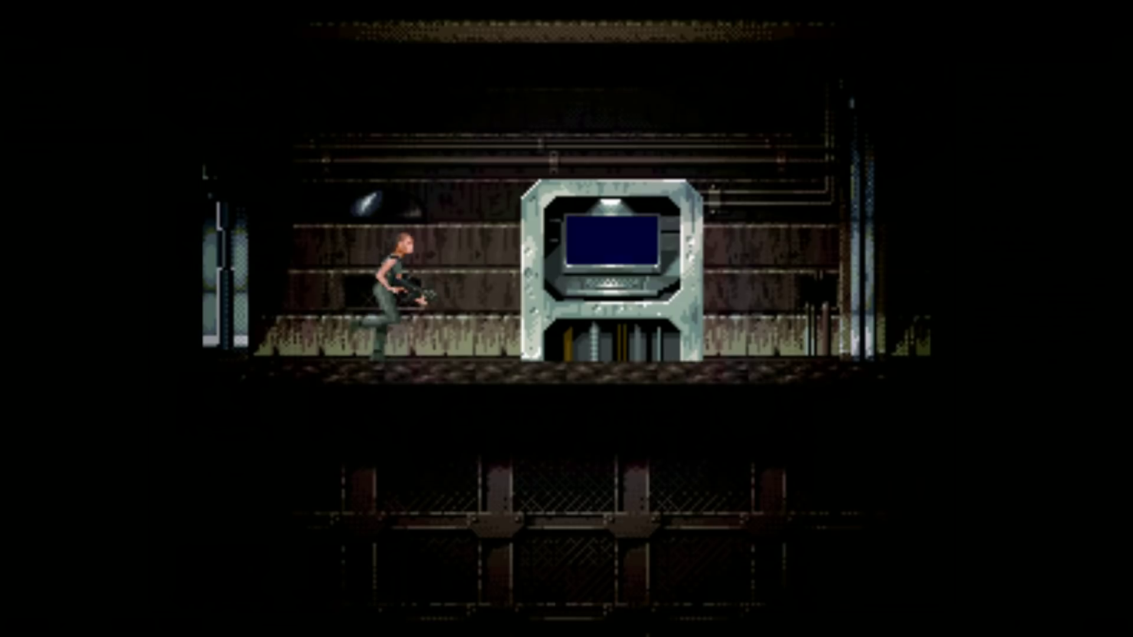
{"action": "key", "text": "Right"}
{"action": "key", "text": "z"}
{"action": "key", "text": "Left"}
{"action": "key", "text": "Right"}
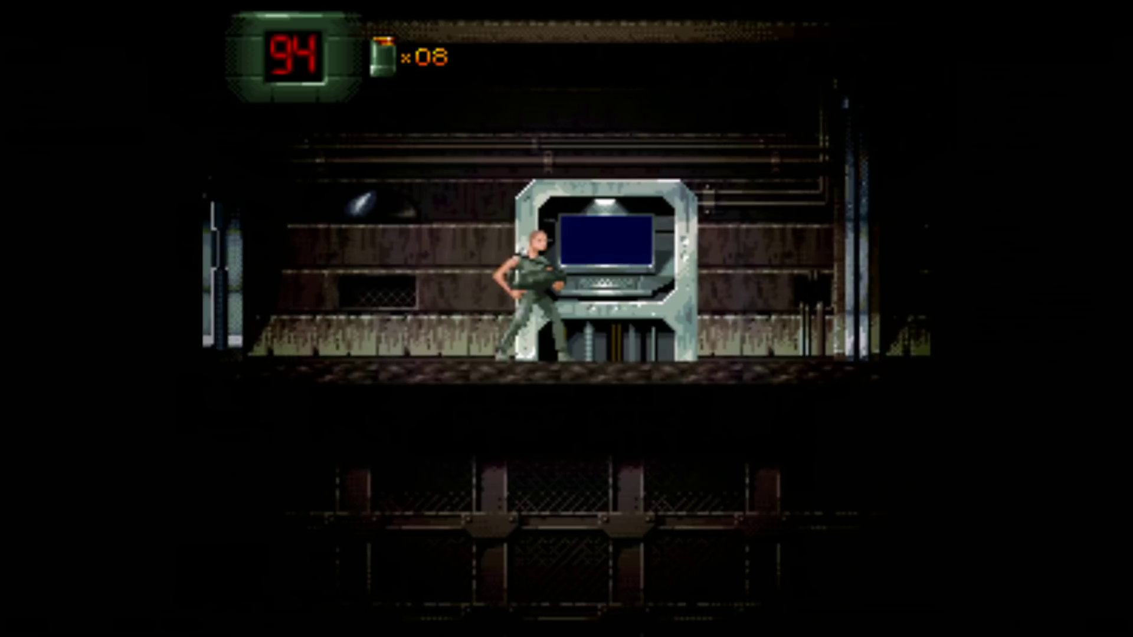
{"action": "key", "text": "x"}
{"action": "key", "text": "Right"}
{"action": "key", "text": "x"}
{"action": "key", "text": "Right"}
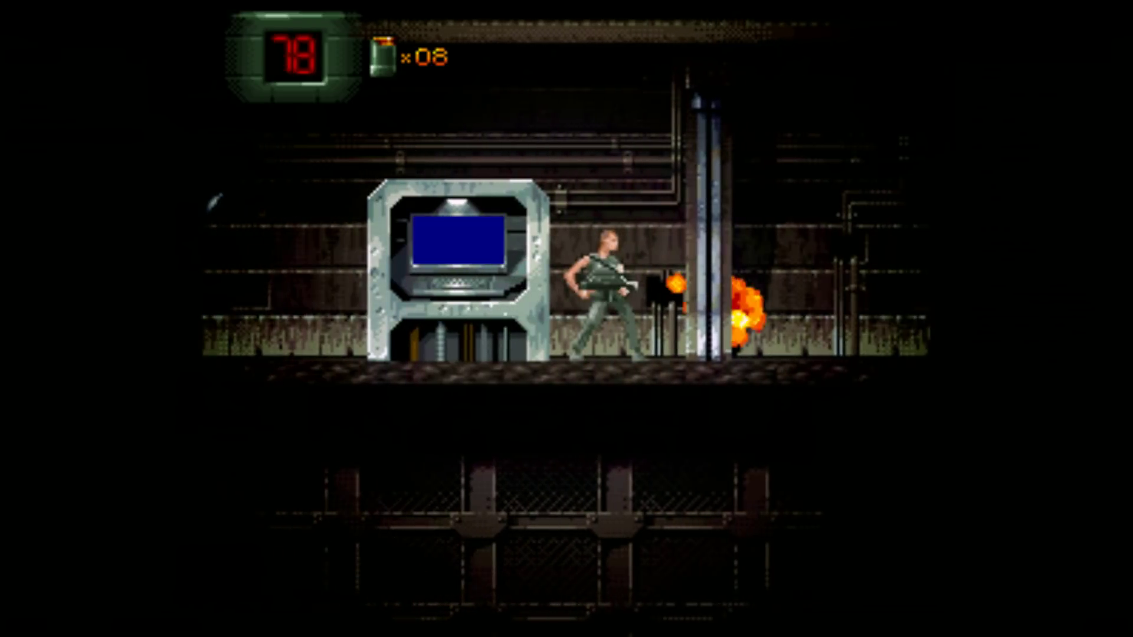
{"action": "key", "text": "Right"}
{"action": "key", "text": "Down"}
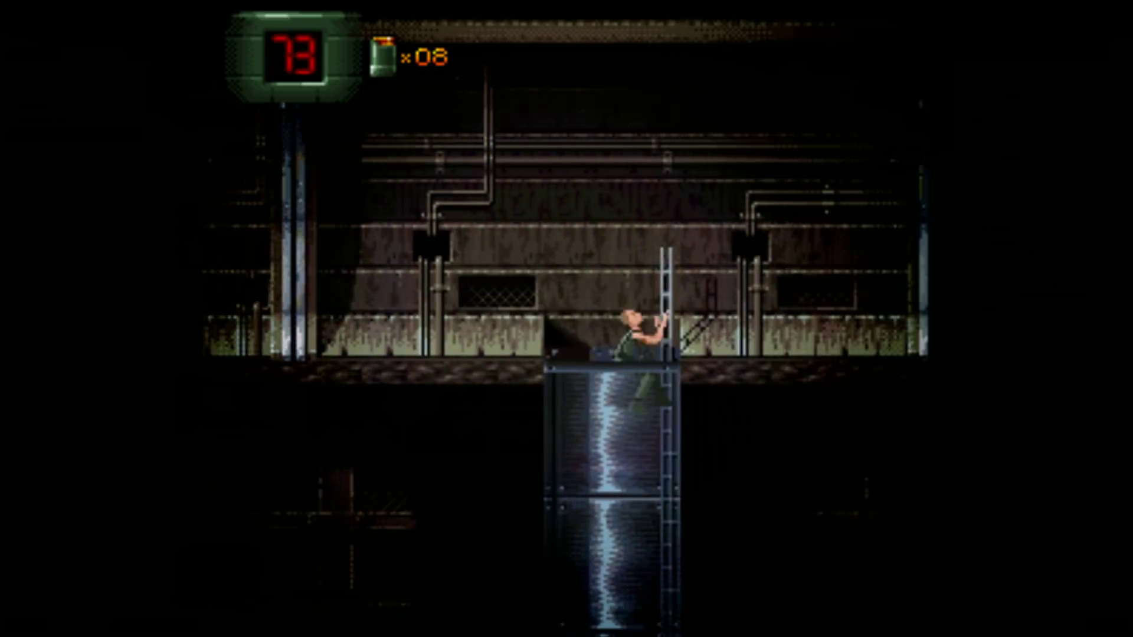
{"action": "key", "text": "x"}
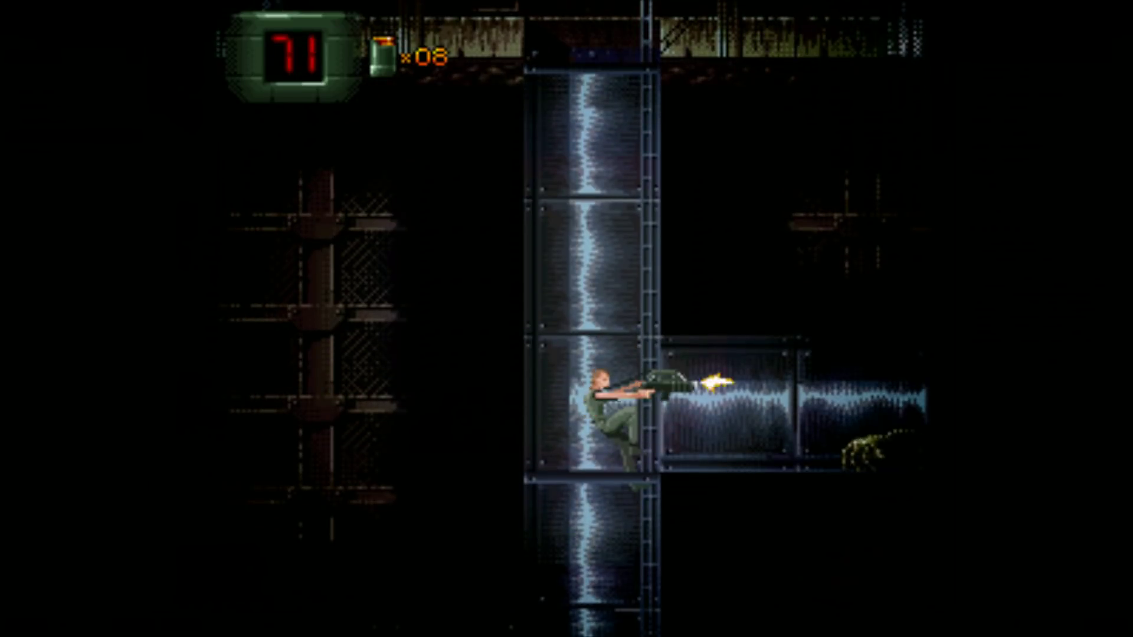
{"action": "key", "text": "x"}
{"action": "key", "text": "Down"}
{"action": "key", "text": "Down"}
{"action": "key", "text": "Left"}
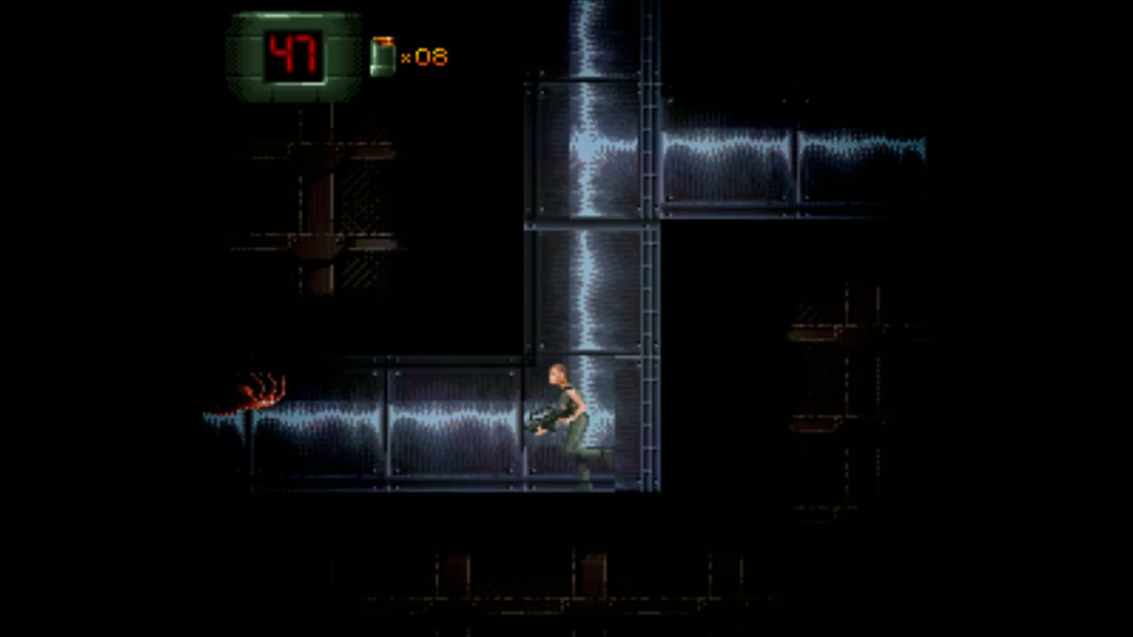
{"action": "key", "text": "x"}
{"action": "key", "text": "Left"}
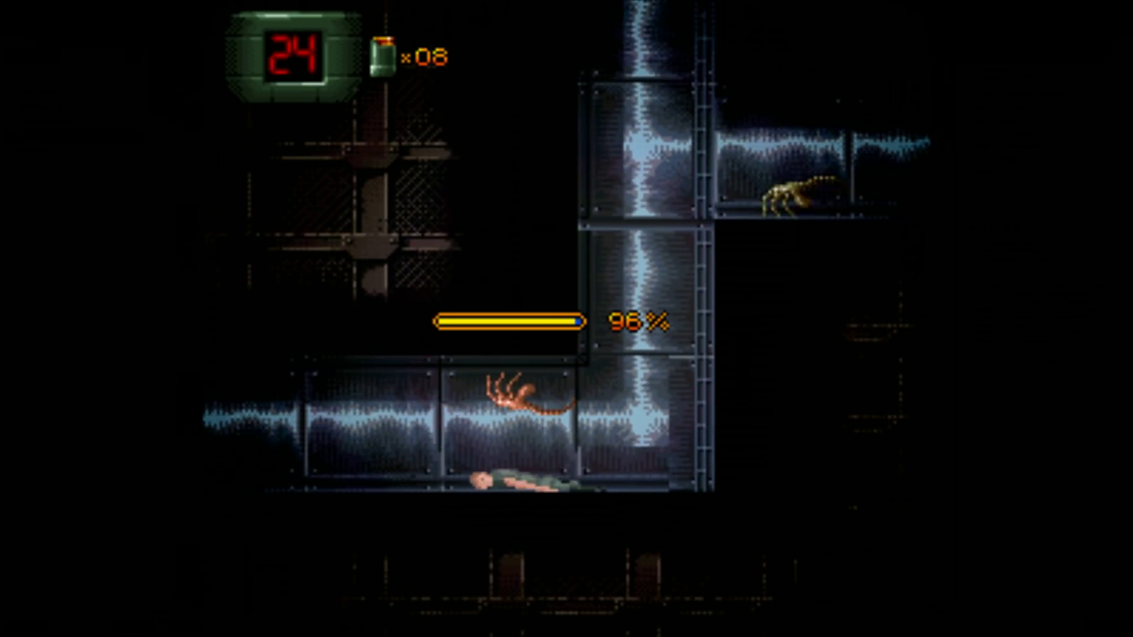
{"action": "key", "text": "Left"}
{"action": "key", "text": "x"}
{"action": "key", "text": "x"}
{"action": "key", "text": "Right"}
{"action": "key", "text": "Left"}
{"action": "key", "text": "Left"}
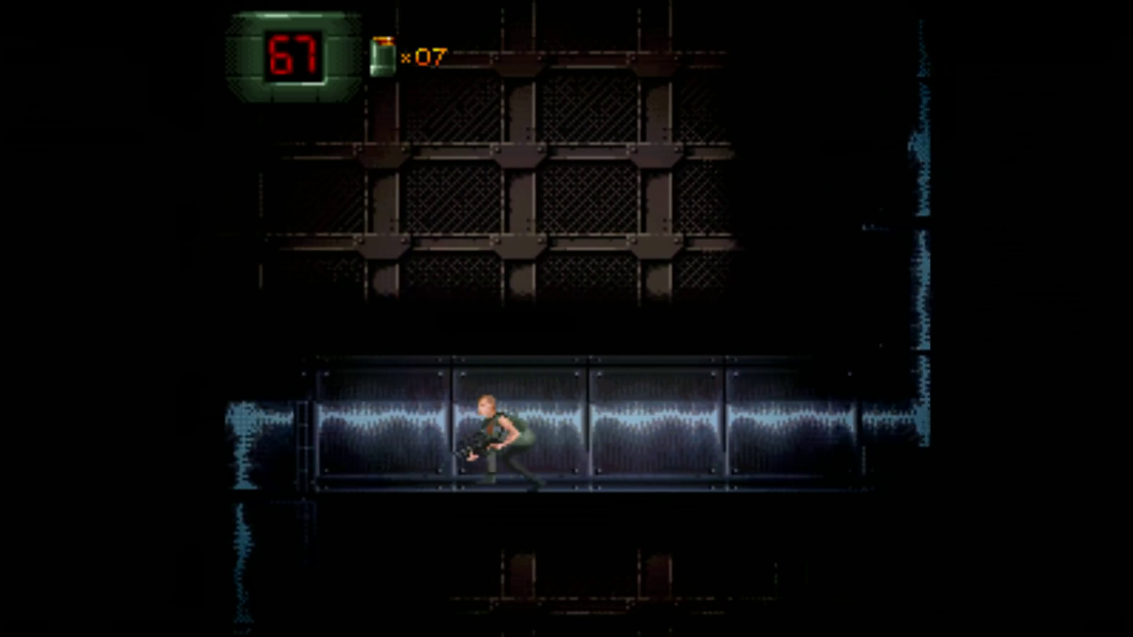
{"action": "key", "text": "Down"}
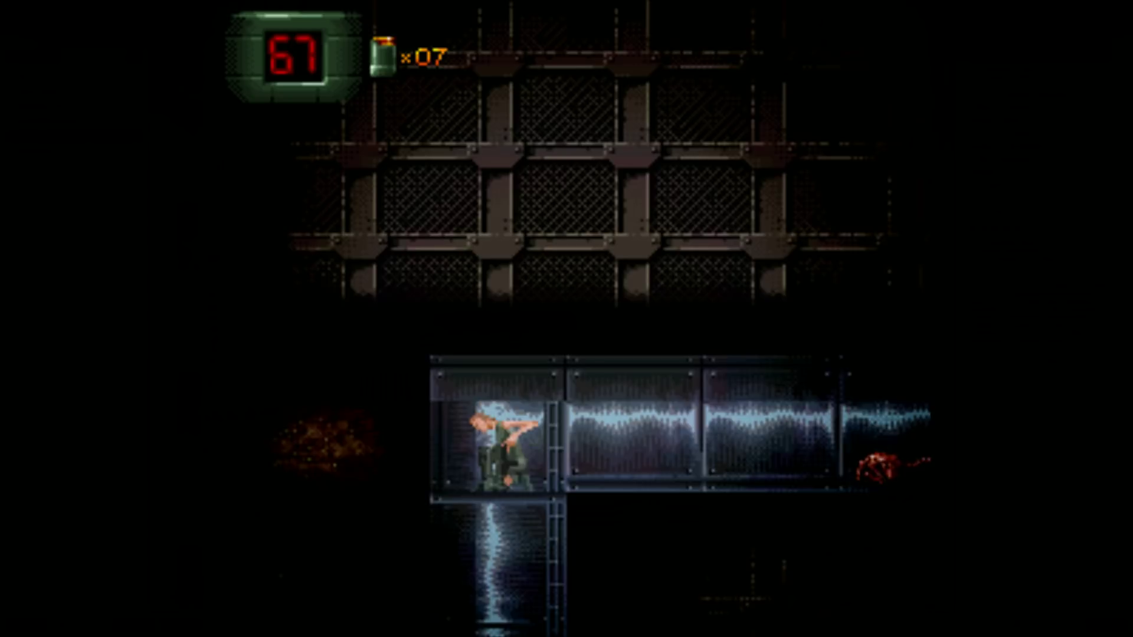
{"action": "key", "text": "Down"}
{"action": "key", "text": "Up"}
{"action": "key", "text": "x"}
{"action": "key", "text": "x"}
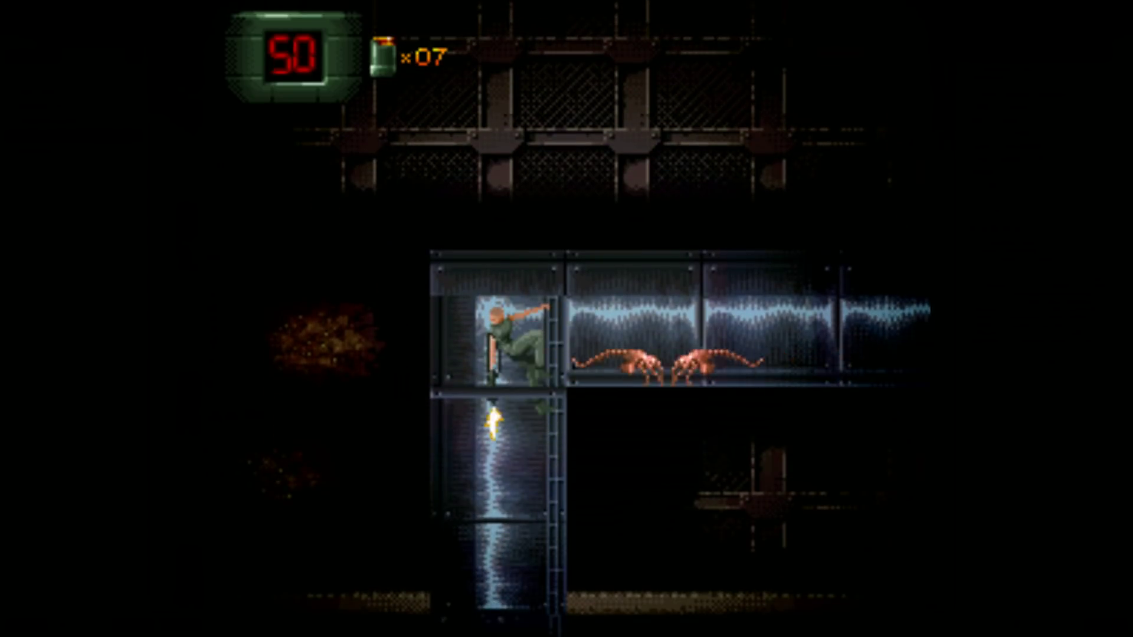
{"action": "key", "text": "Down"}
{"action": "key", "text": "x"}
{"action": "key", "text": "x"}
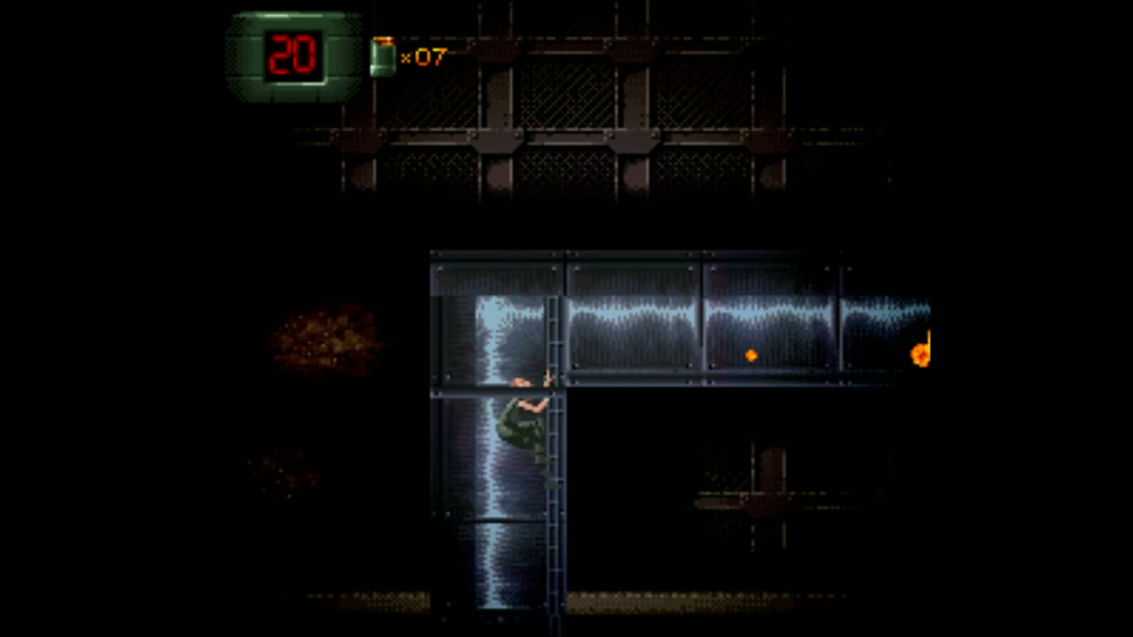
{"action": "key", "text": "Down"}
{"action": "key", "text": "Down"}
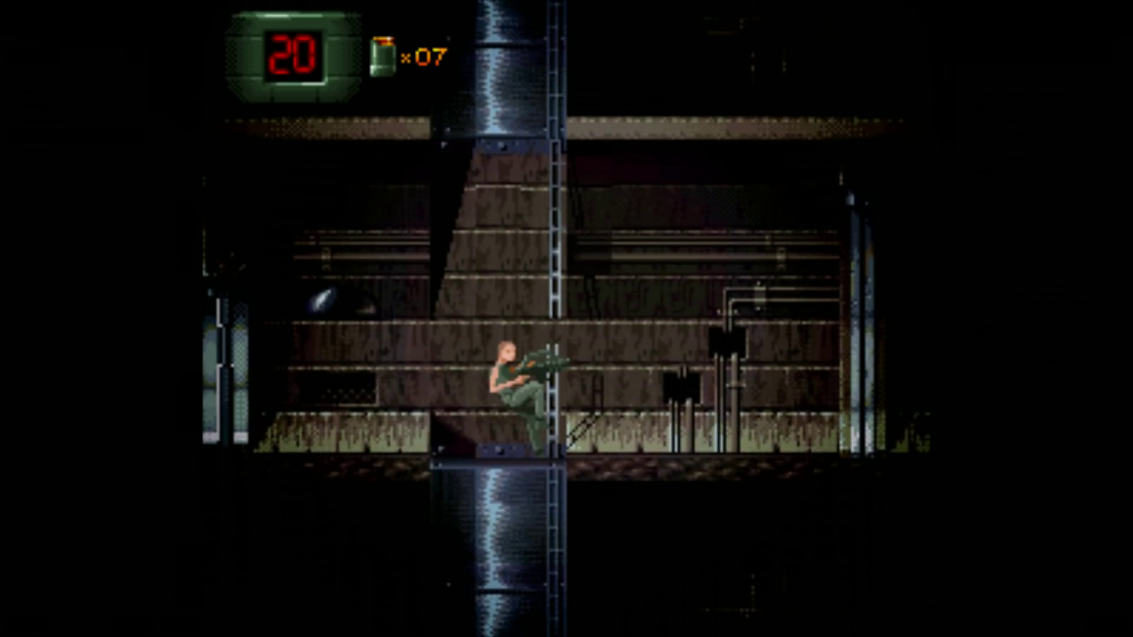
{"action": "key", "text": "Right"}
{"action": "key", "text": "Right"}
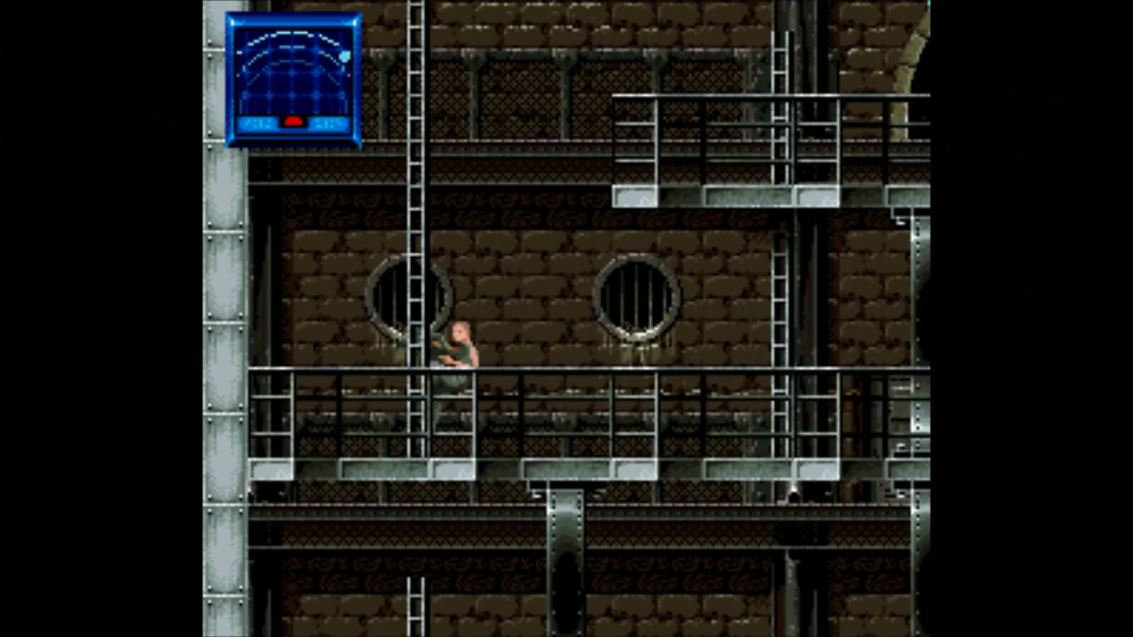
Leave full-screen mode and look over the Snes9x options, including the cheat and video settings.
{"action": "key", "text": "alt+Return"}
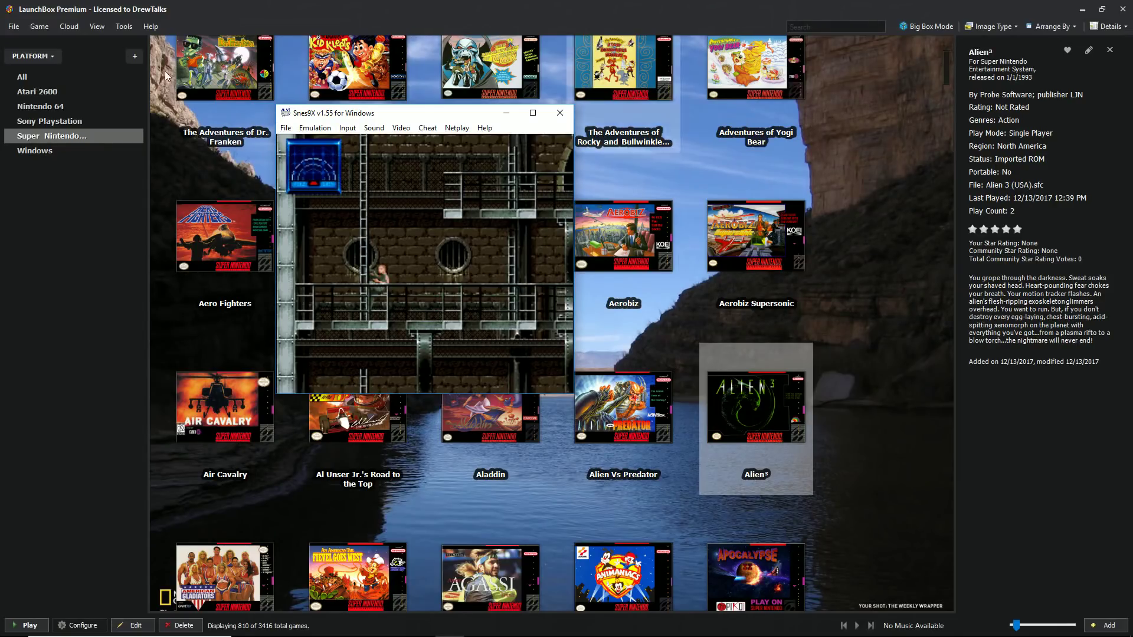
{"action": "left_click", "coordinate": [427, 128]}
{"action": "mouse_move", "coordinate": [348, 130]}
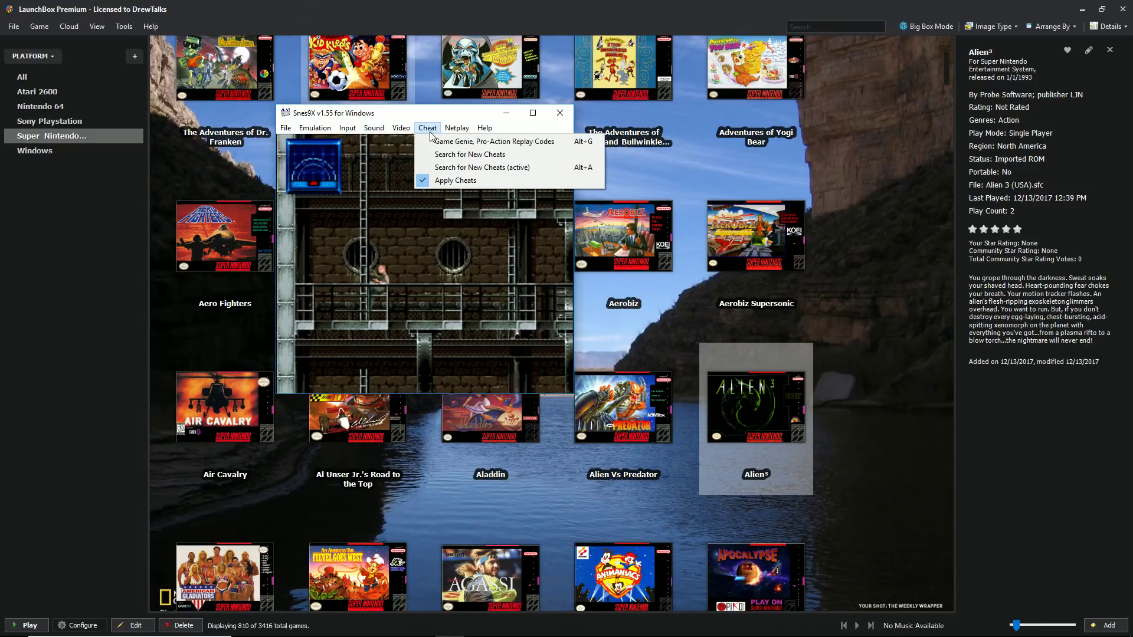
{"action": "mouse_move", "coordinate": [469, 133]}
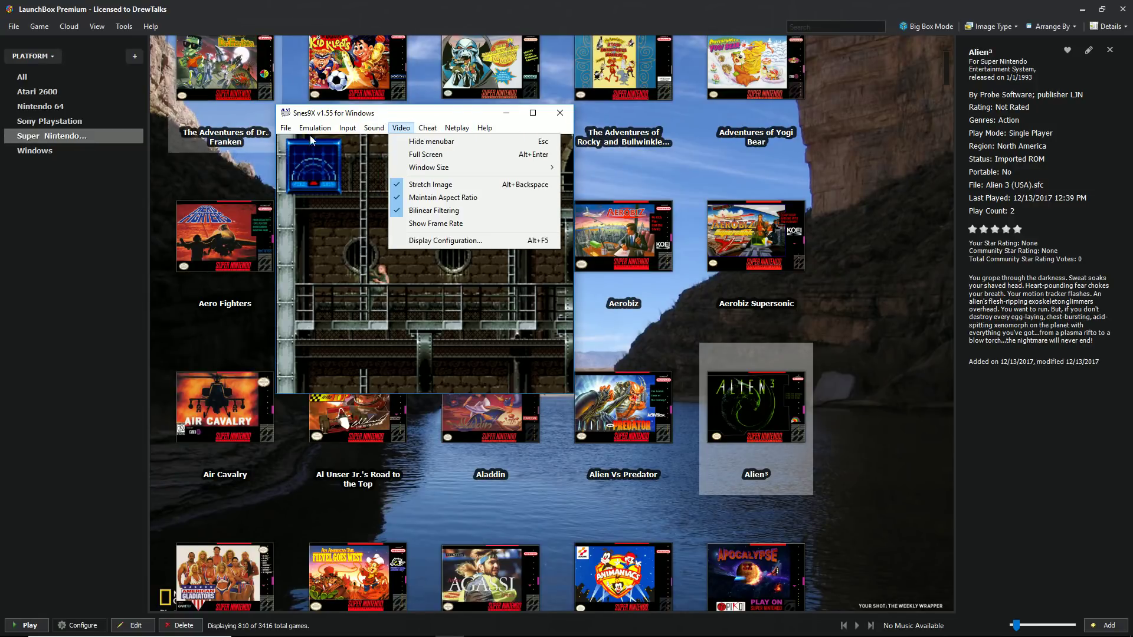
{"action": "mouse_move", "coordinate": [281, 131]}
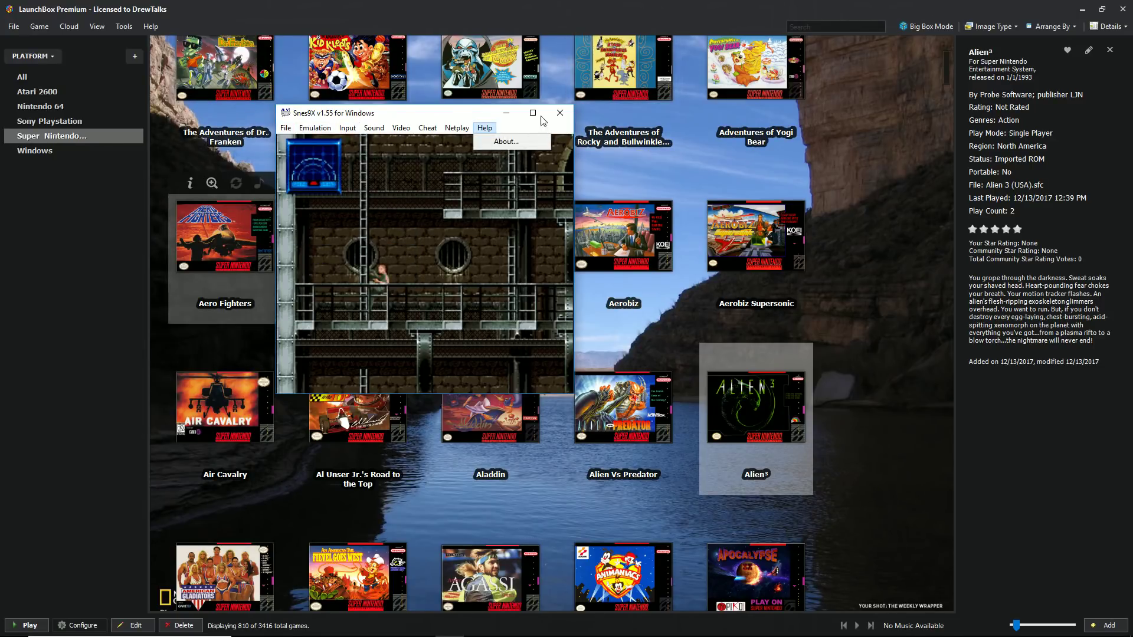
Close Snes9x and launch Aladdin from the Super Nintendo games, choosing Snes9x as the emulator.
{"action": "left_click", "coordinate": [559, 112]}
{"action": "scroll", "coordinate": [565, 395], "scroll_direction": "down", "scroll_amount": 3}
{"action": "scroll", "coordinate": [559, 386], "scroll_direction": "up", "scroll_amount": 2}
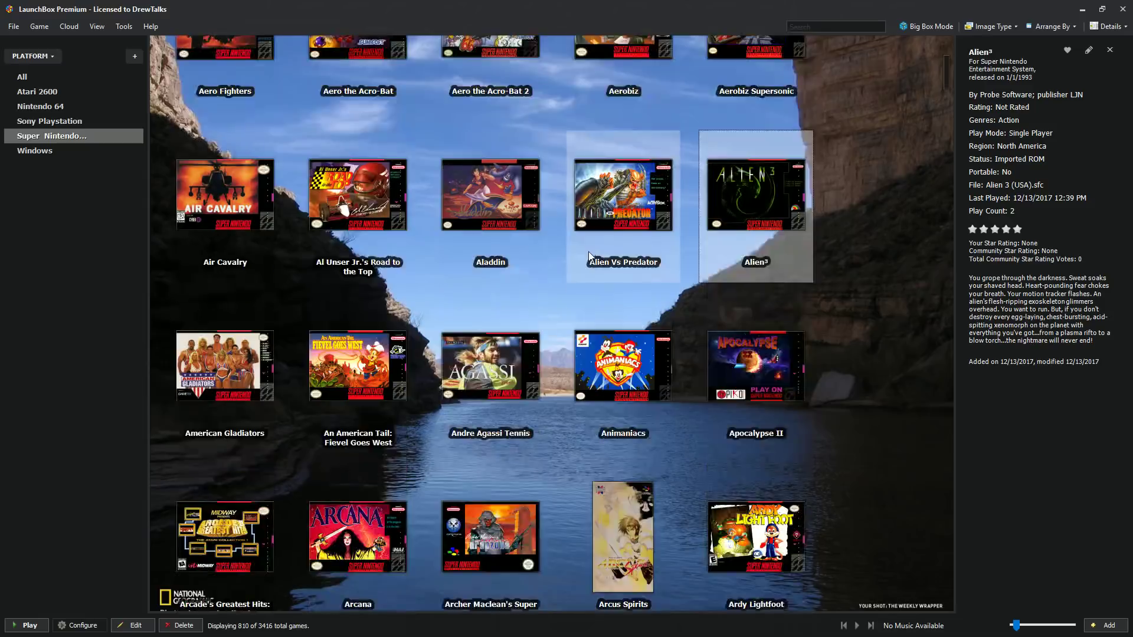
{"action": "right_click", "coordinate": [435, 251]}
{"action": "mouse_move", "coordinate": [494, 289]}
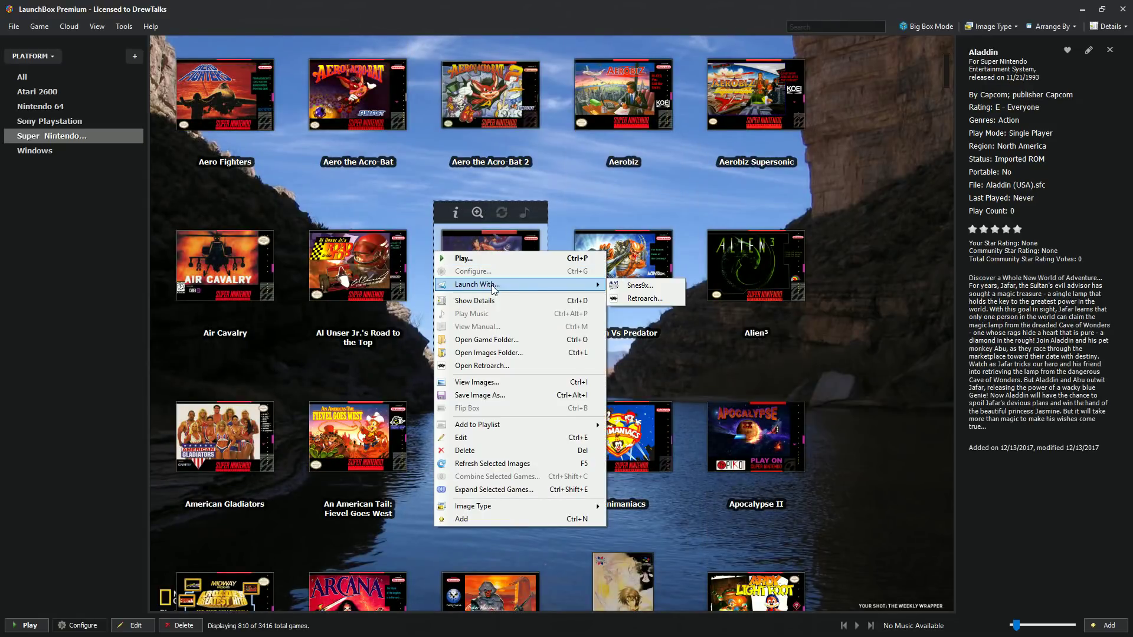
{"action": "left_click", "coordinate": [641, 287]}
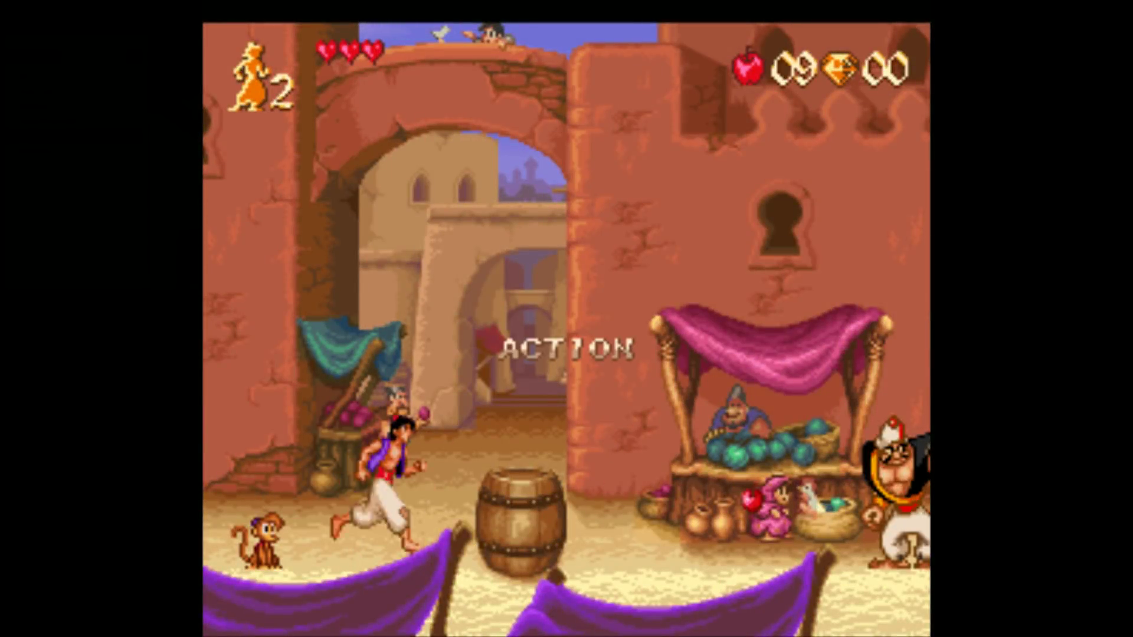
{"action": "key", "text": "z"}
{"action": "key", "text": "z"}
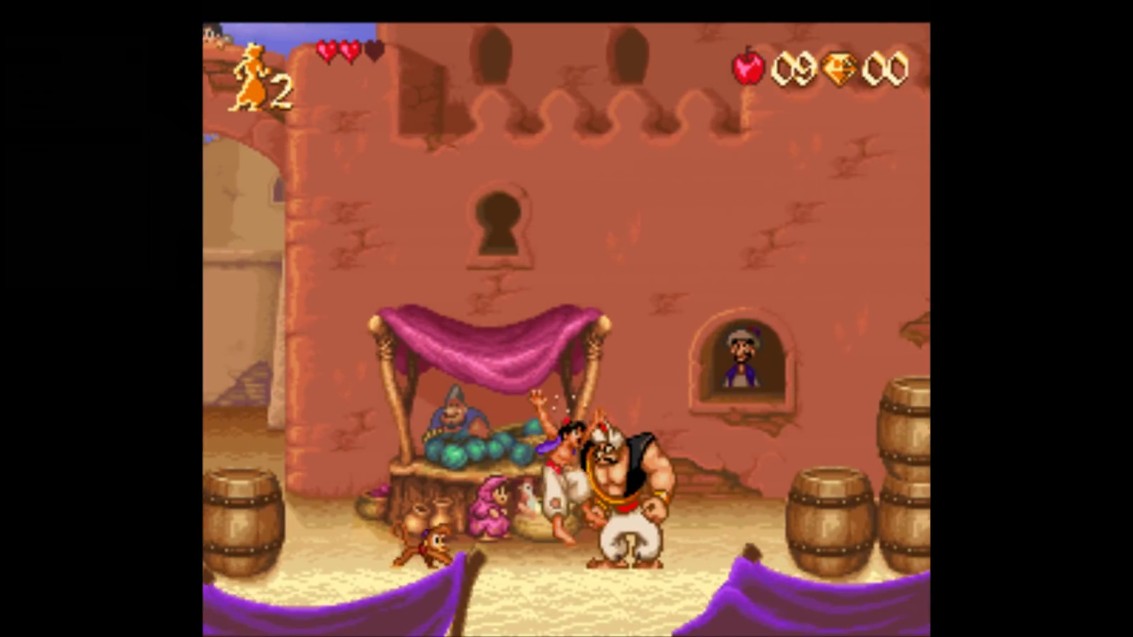
{"action": "key", "text": "z"}
{"action": "key", "text": "Right"}
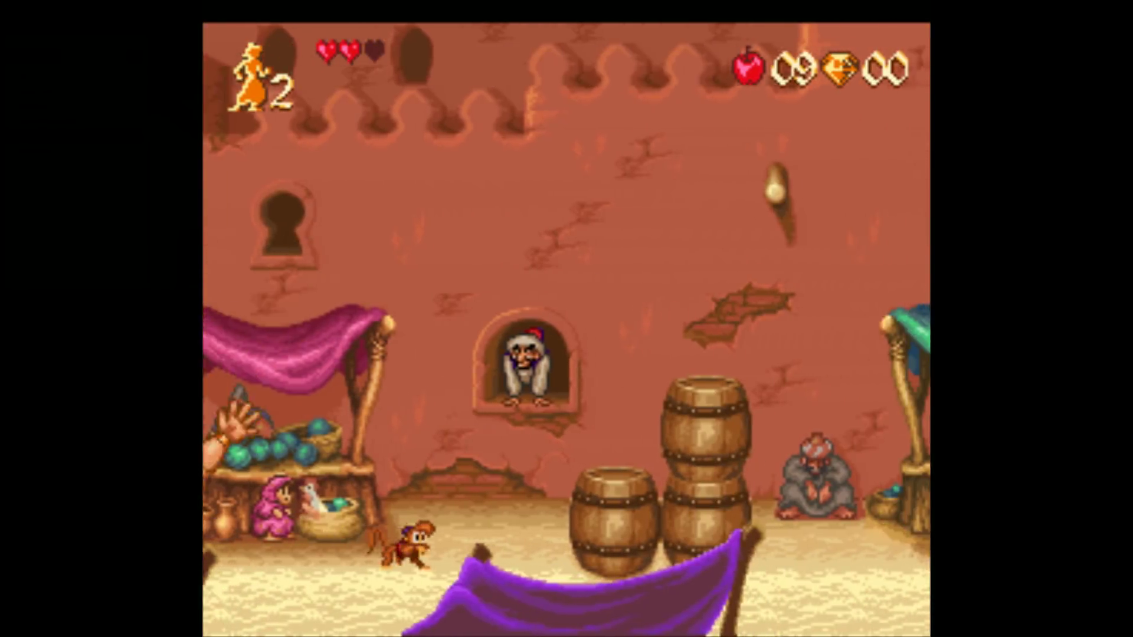
{"action": "key", "text": "Right"}
{"action": "key", "text": "z"}
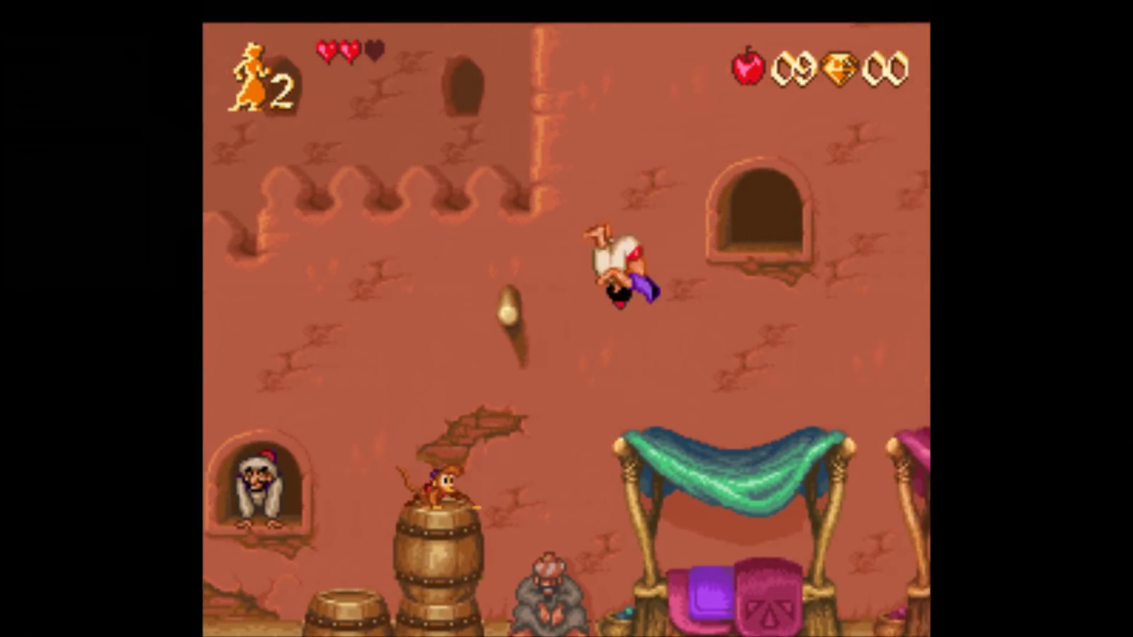
{"action": "key", "text": "Right"}
{"action": "key", "text": "Right"}
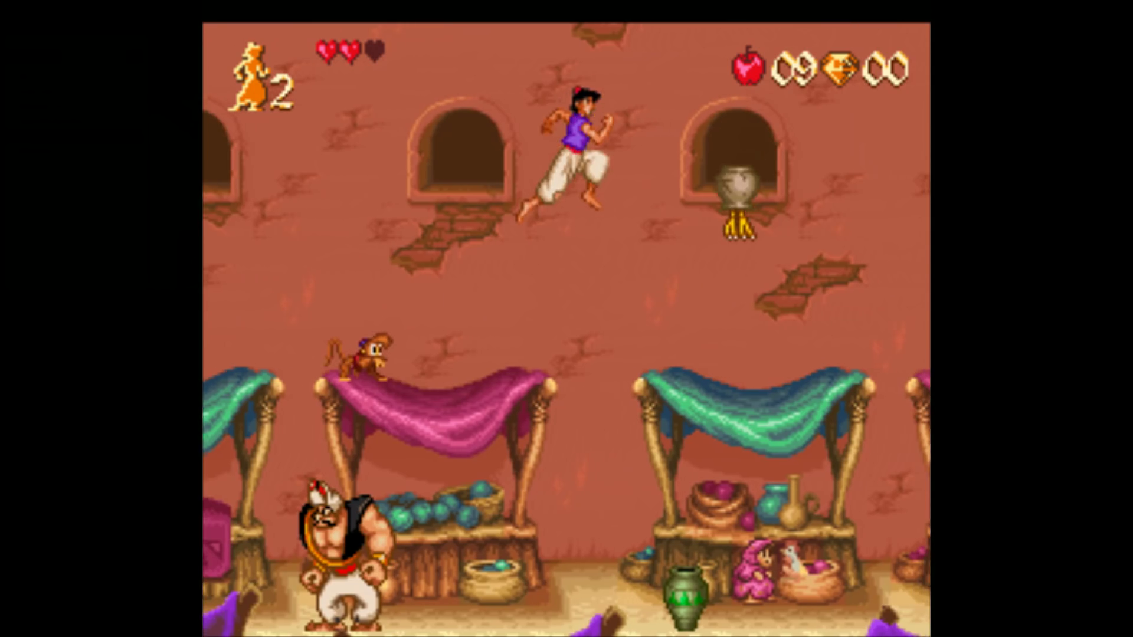
{"action": "key", "text": "Right"}
{"action": "key", "text": "z"}
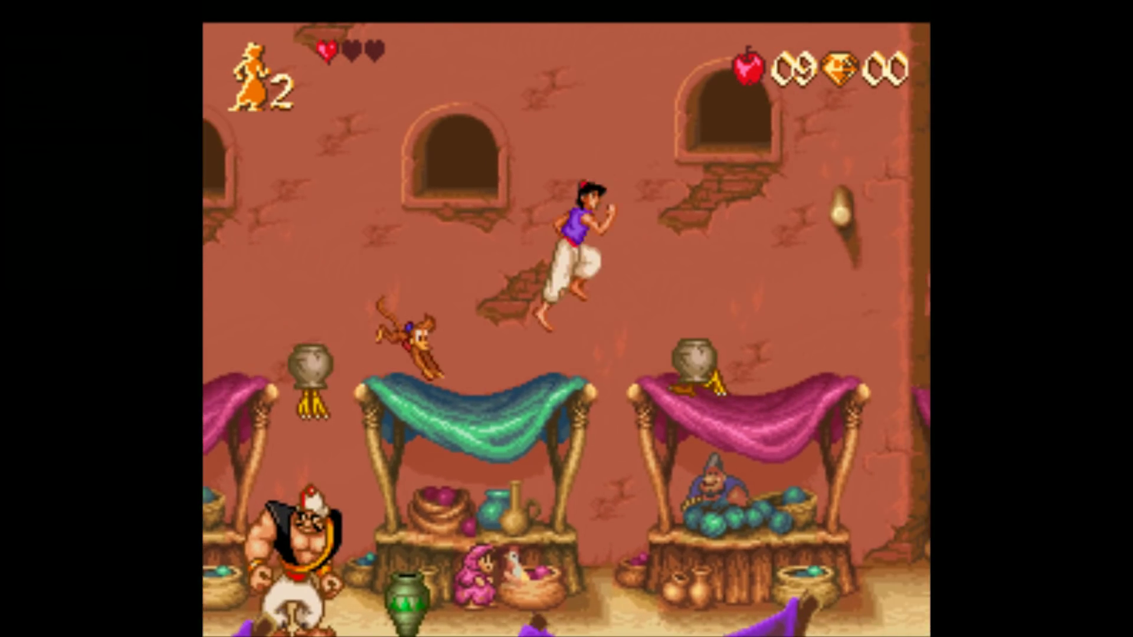
{"action": "key", "text": "Left"}
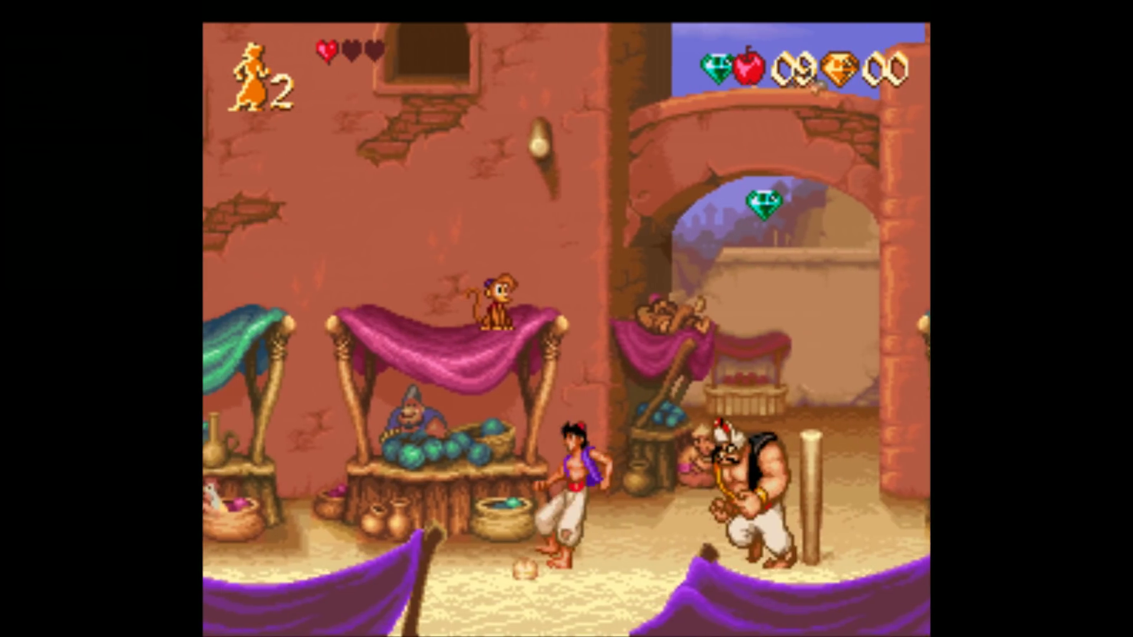
{"action": "key", "text": "Right"}
{"action": "key", "text": "z"}
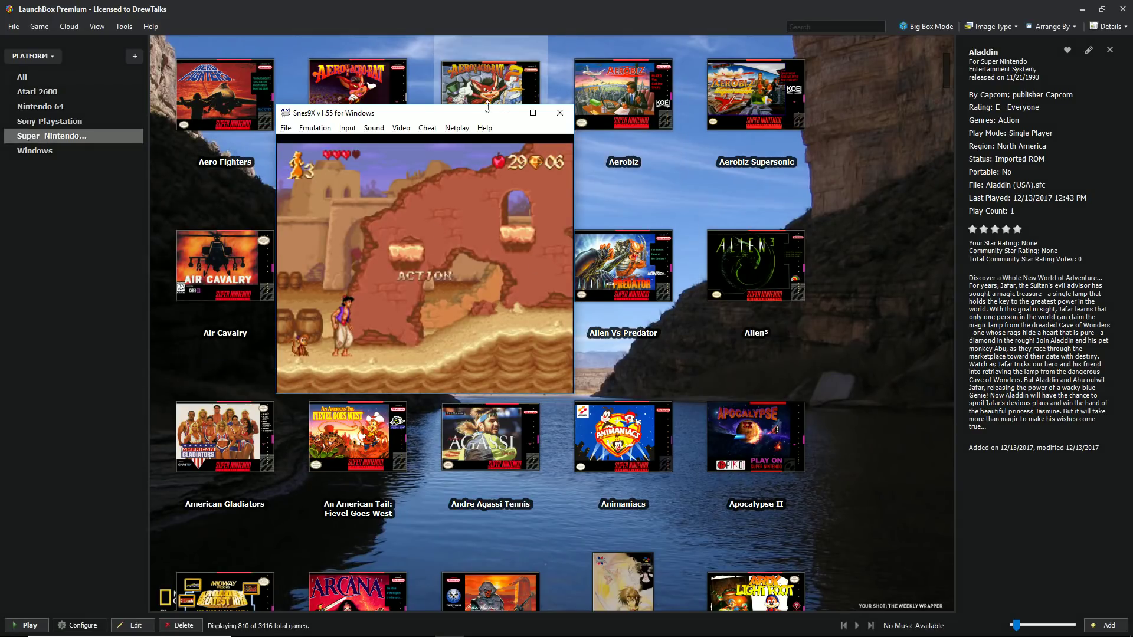
Close Snes9x and open the Super Nintendo platform in Big Box mode.
{"action": "left_click", "coordinate": [560, 112]}
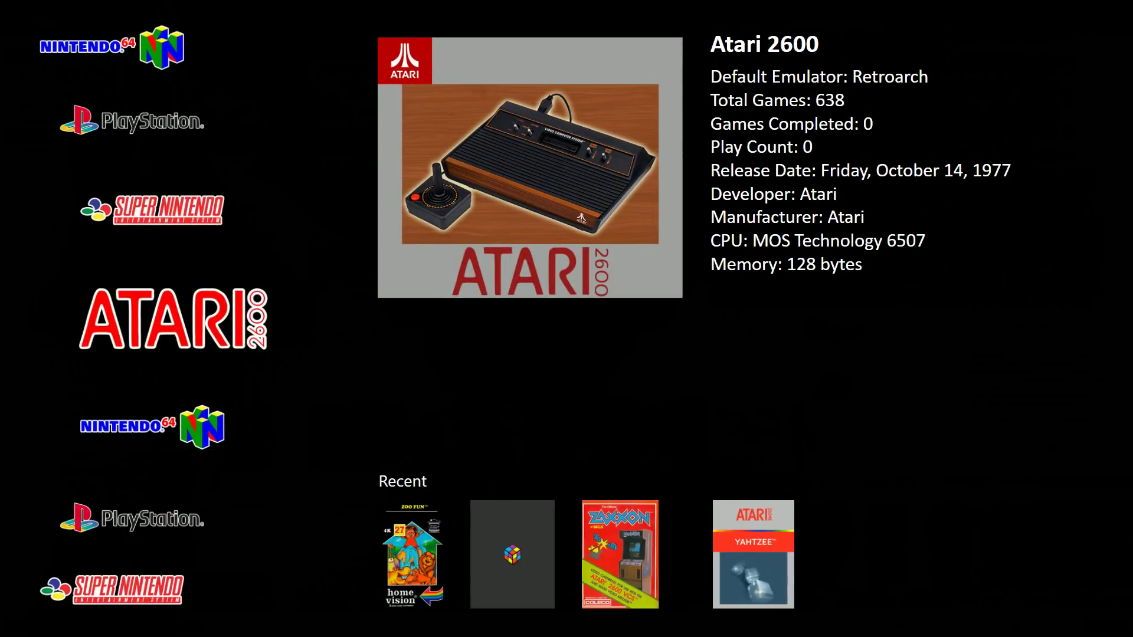
{"action": "key", "text": "Down"}
{"action": "key", "text": "Down"}
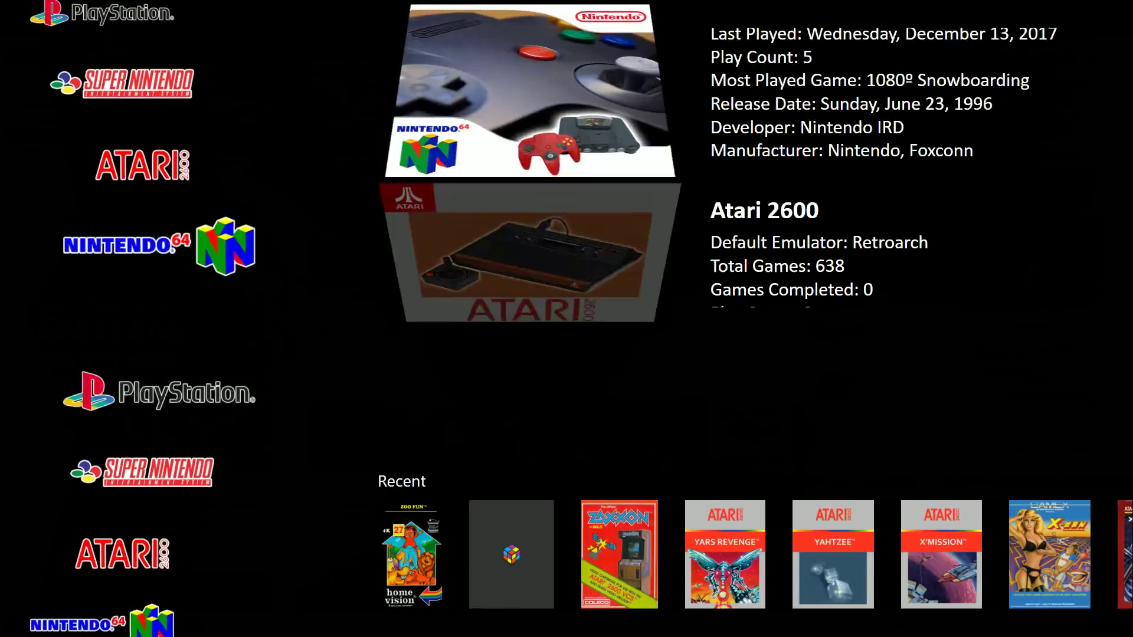
{"action": "key", "text": "Down"}
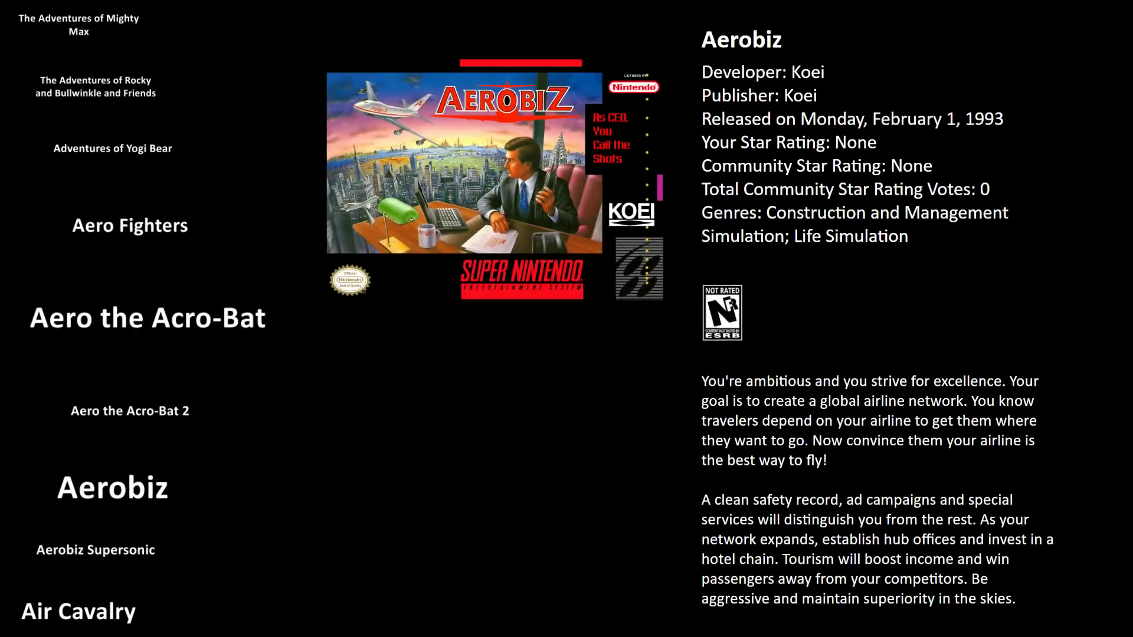
Browse the Super Nintendo game list from Aerobiz back to the Addams Family titles, viewing the box art and game details.
{"action": "key", "text": "Up"}
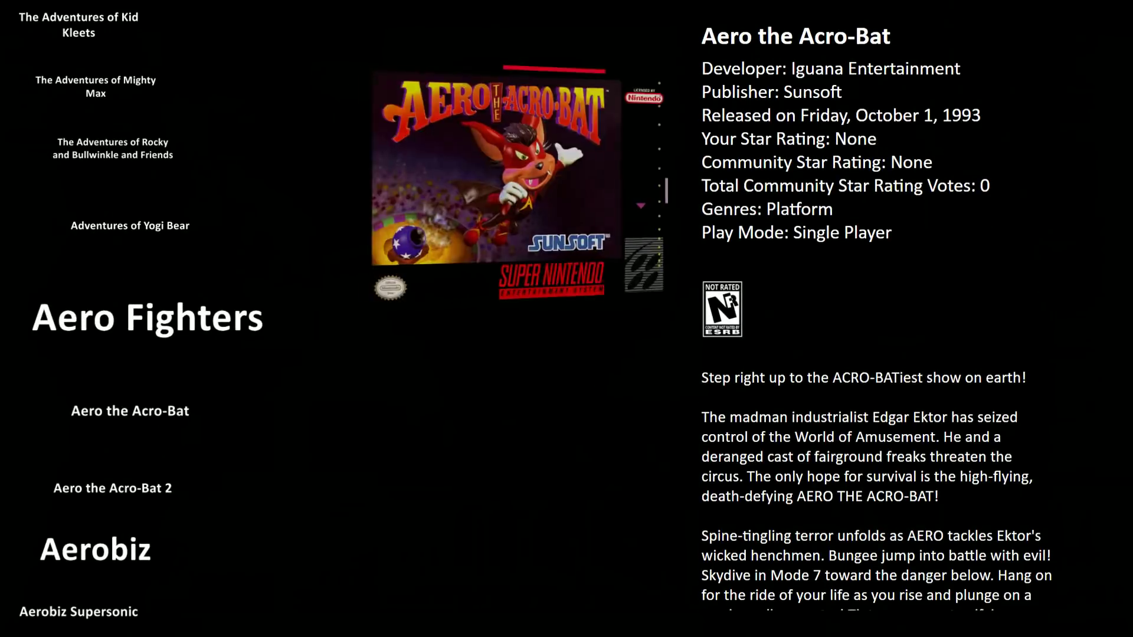
{"action": "key", "text": "Up"}
{"action": "key", "text": "Up"}
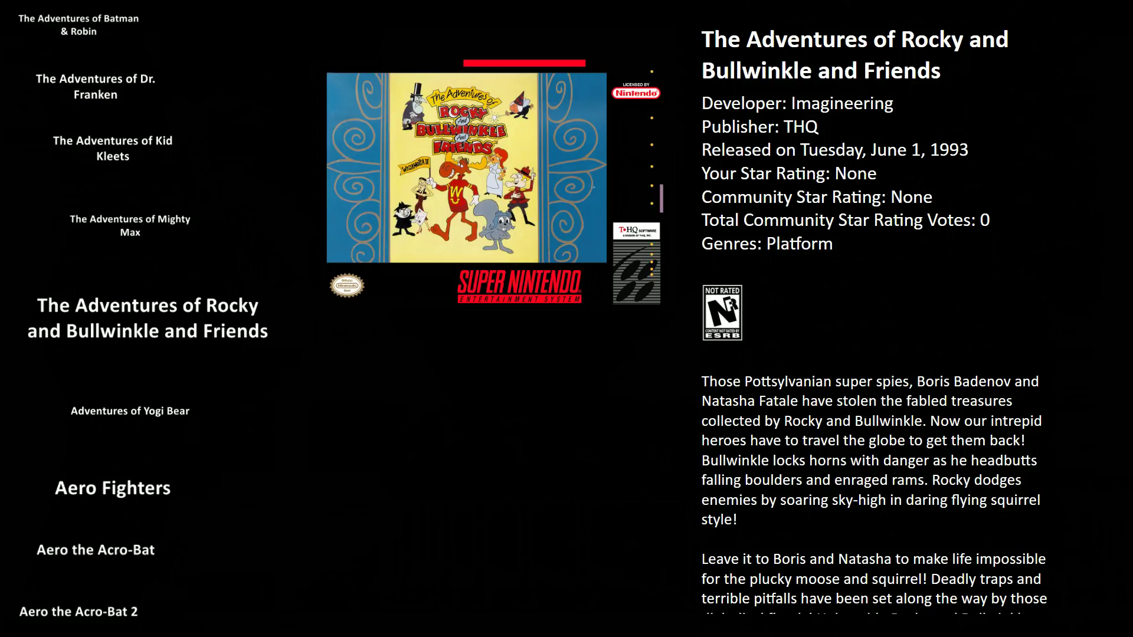
{"action": "key", "text": "Up"}
{"action": "key", "text": "Up"}
{"action": "key", "text": "Up"}
{"action": "key", "text": "Up"}
{"action": "key", "text": "Up"}
{"action": "key", "text": "Up"}
{"action": "key", "text": "Up"}
{"action": "key", "text": "Up"}
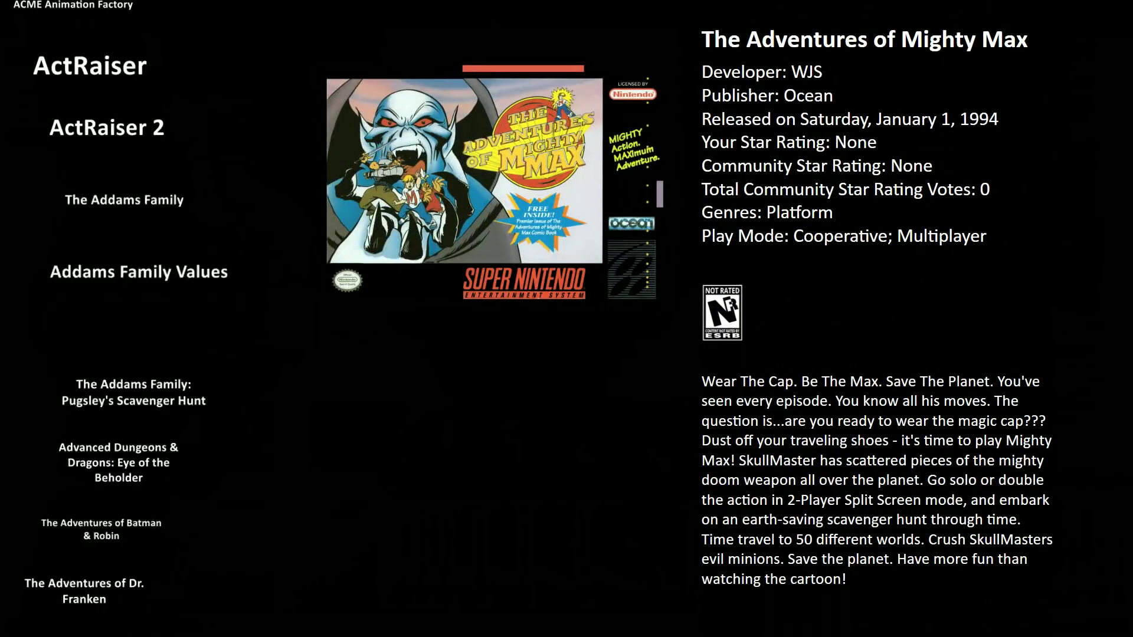
{"action": "key", "text": "Down"}
{"action": "key", "text": "Down"}
{"action": "key", "text": "Down"}
{"action": "key", "text": "Down"}
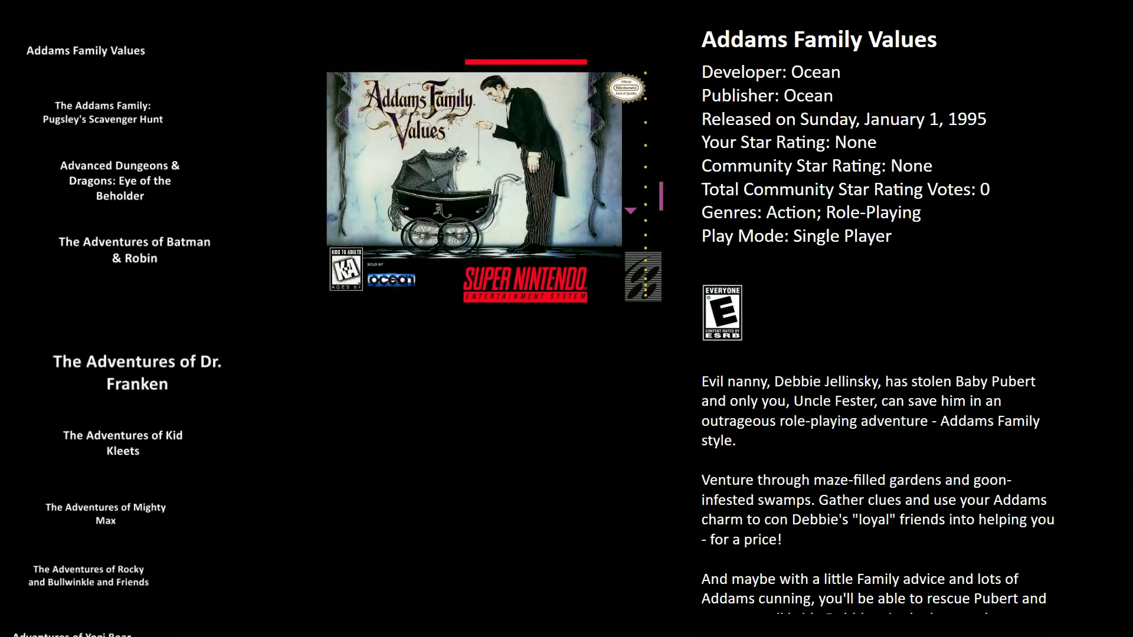
{"action": "key", "text": "Down"}
{"action": "key", "text": "Down"}
{"action": "key", "text": "Down"}
{"action": "key", "text": "Down"}
{"action": "key", "text": "Down"}
{"action": "key", "text": "Down"}
{"action": "key", "text": "Down"}
{"action": "key", "text": "Down"}
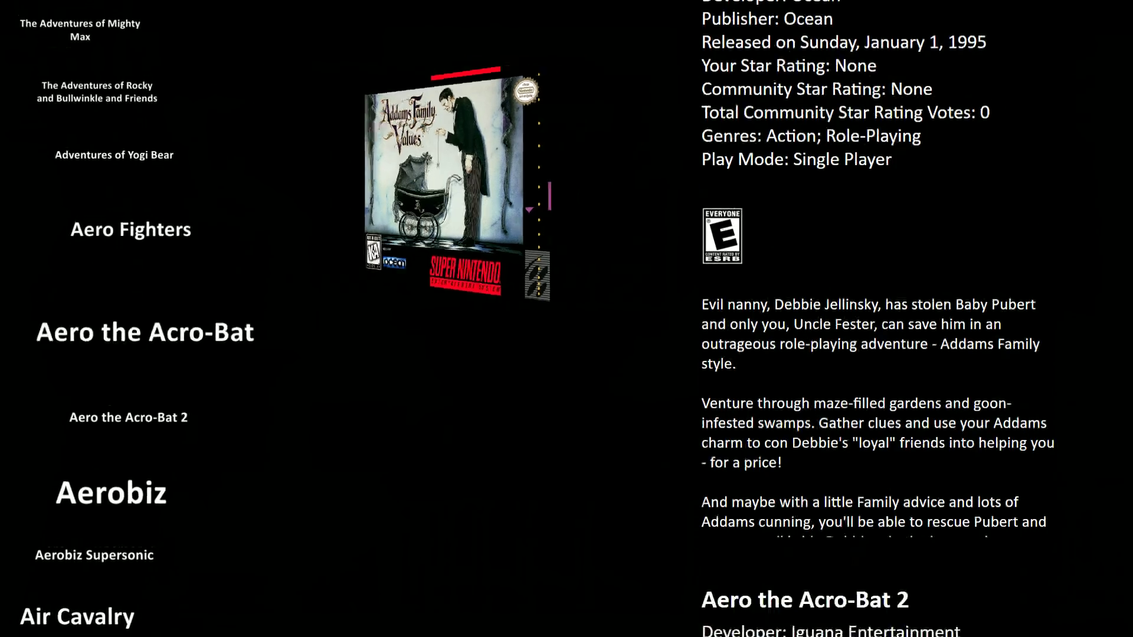
Launch Aero Fighters from the Super Nintendo game list with Snes9x as the emulator.
{"action": "key", "text": "Up"}
{"action": "key", "text": "Return"}
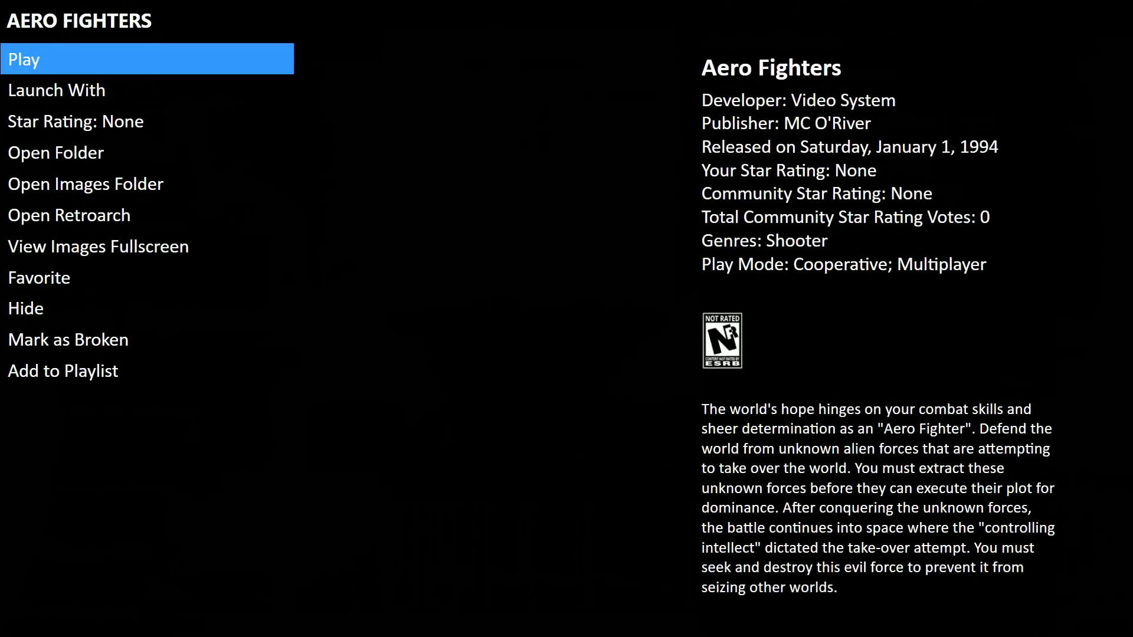
{"action": "key", "text": "Down"}
{"action": "key", "text": "Return"}
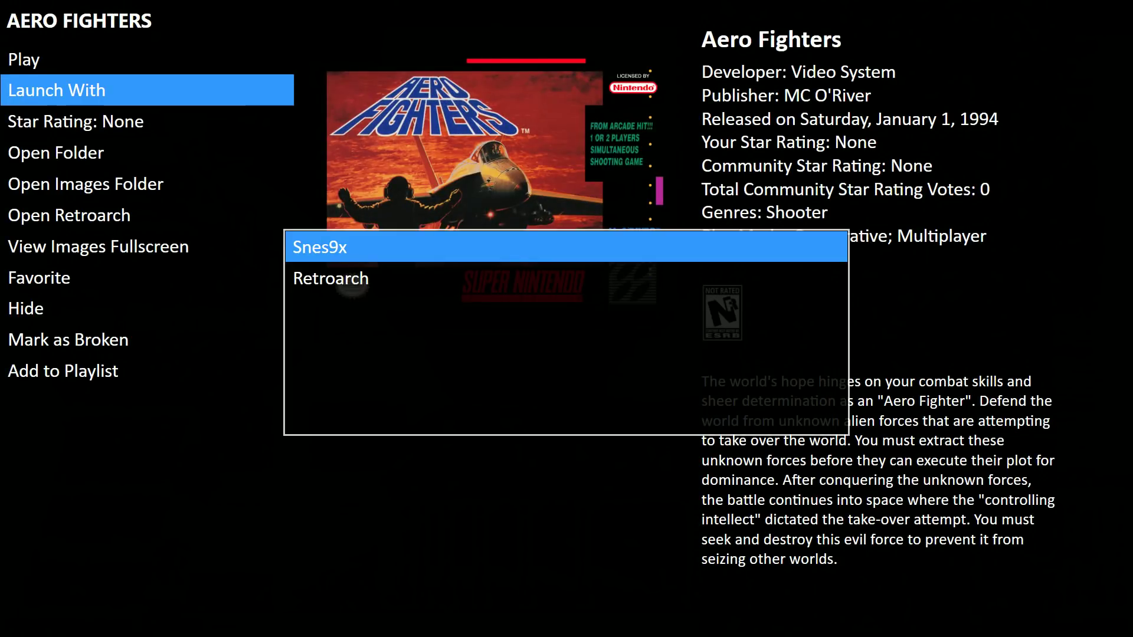
{"action": "key", "text": "Return"}
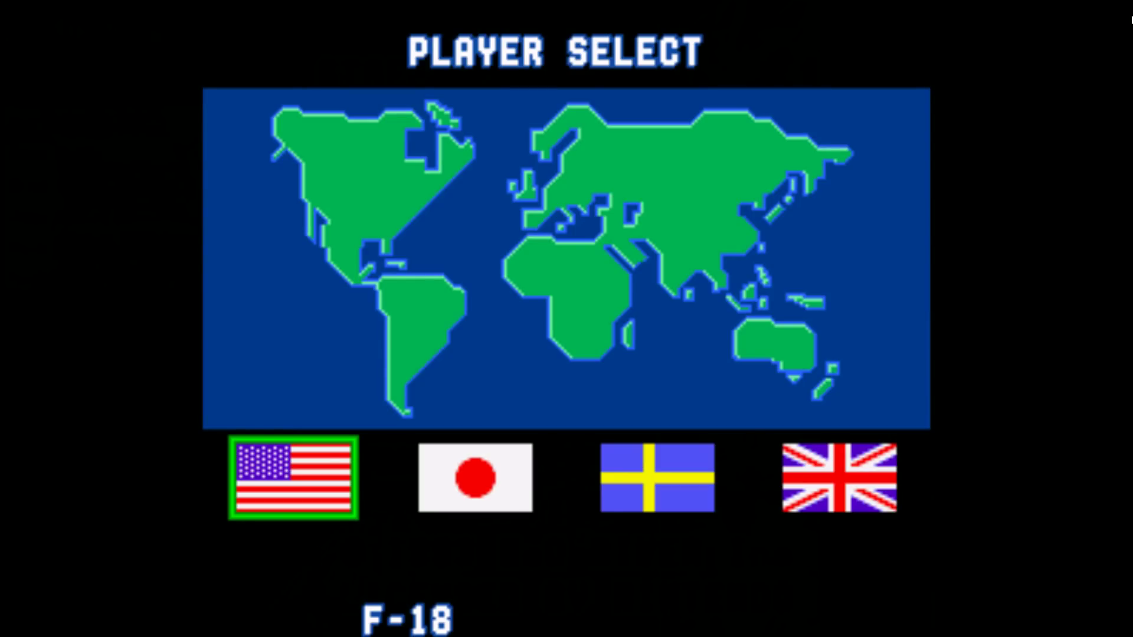
Choose the British flag on the Player Select screen and start playing Aero Fighters.
{"action": "key", "text": "Right"}
{"action": "key", "text": "Right"}
{"action": "key", "text": "Right"}
{"action": "key", "text": "Return"}
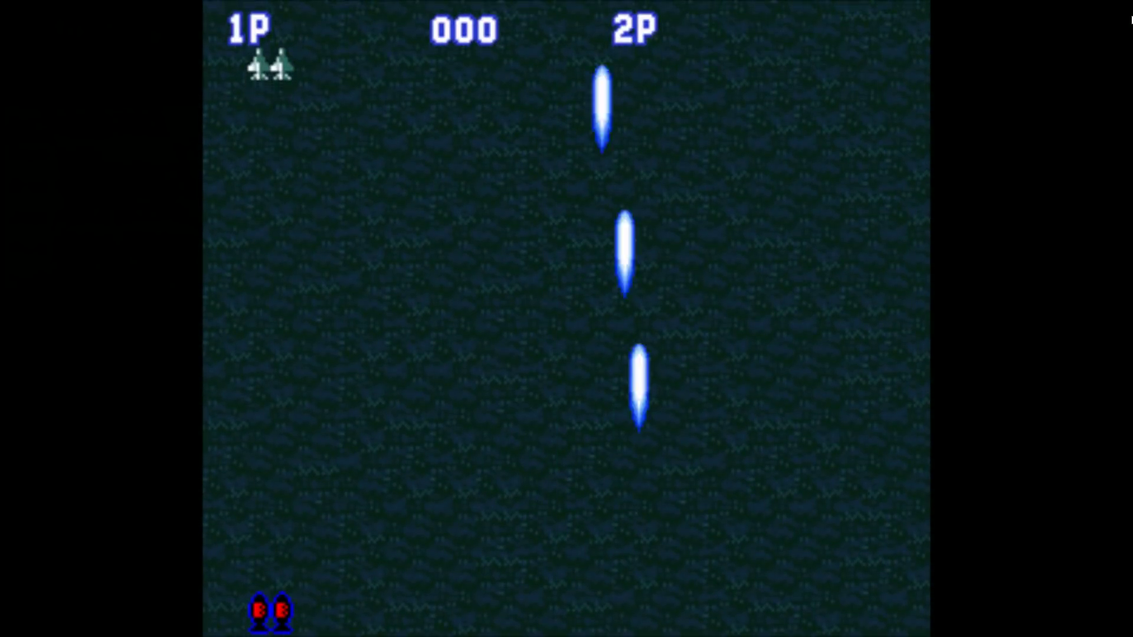
{"action": "key", "text": "Left"}
{"action": "key", "text": "z"}
{"action": "key", "text": "Up"}
{"action": "key", "text": "Right"}
{"action": "key", "text": "Down"}
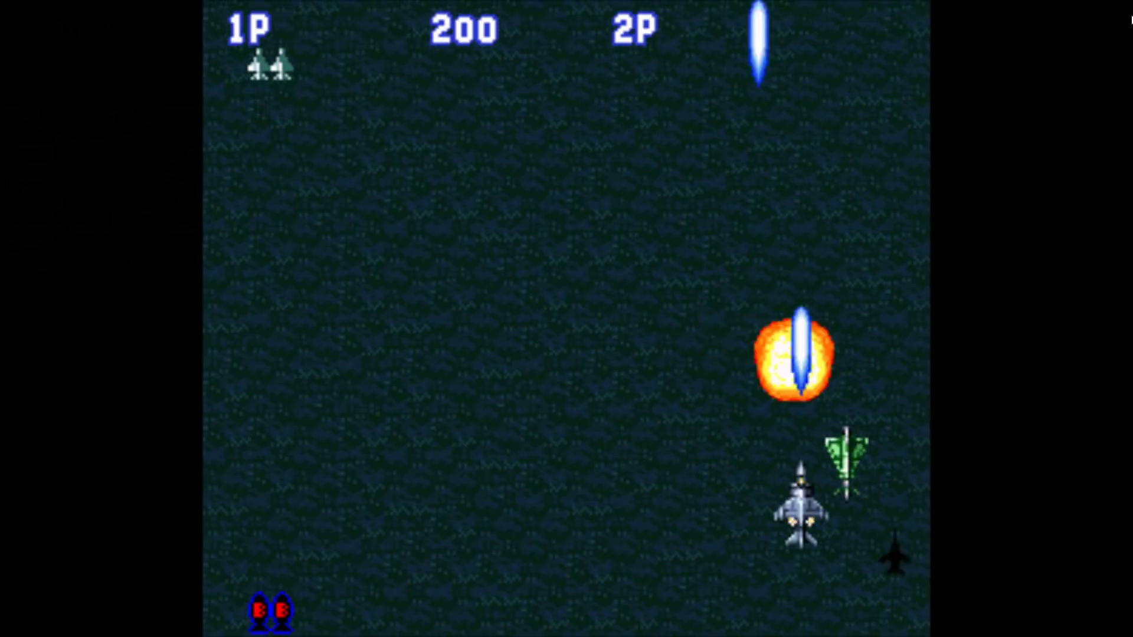
{"action": "key", "text": "Left"}
{"action": "key", "text": "Up"}
{"action": "key", "text": "z"}
{"action": "key", "text": "Left"}
{"action": "key", "text": "Right"}
{"action": "key", "text": "Down"}
{"action": "key", "text": "Left"}
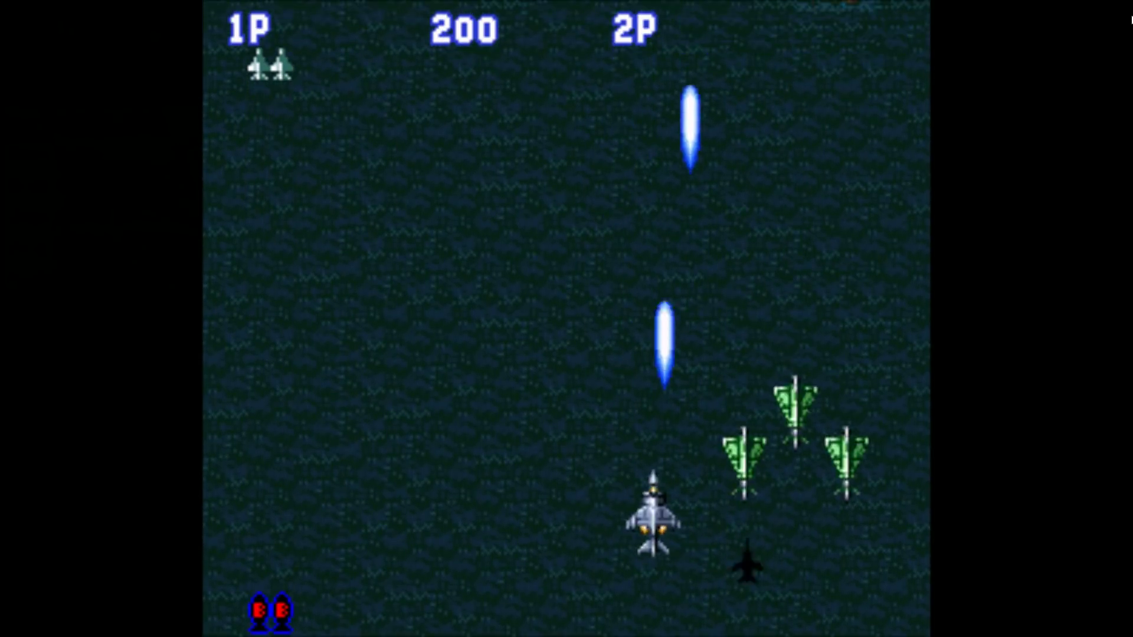
{"action": "key", "text": "Up"}
{"action": "key", "text": "Right"}
{"action": "key", "text": "z"}
{"action": "key", "text": "Left"}
{"action": "key", "text": "Down"}
{"action": "key", "text": "Right"}
{"action": "key", "text": "Left"}
{"action": "key", "text": "Down"}
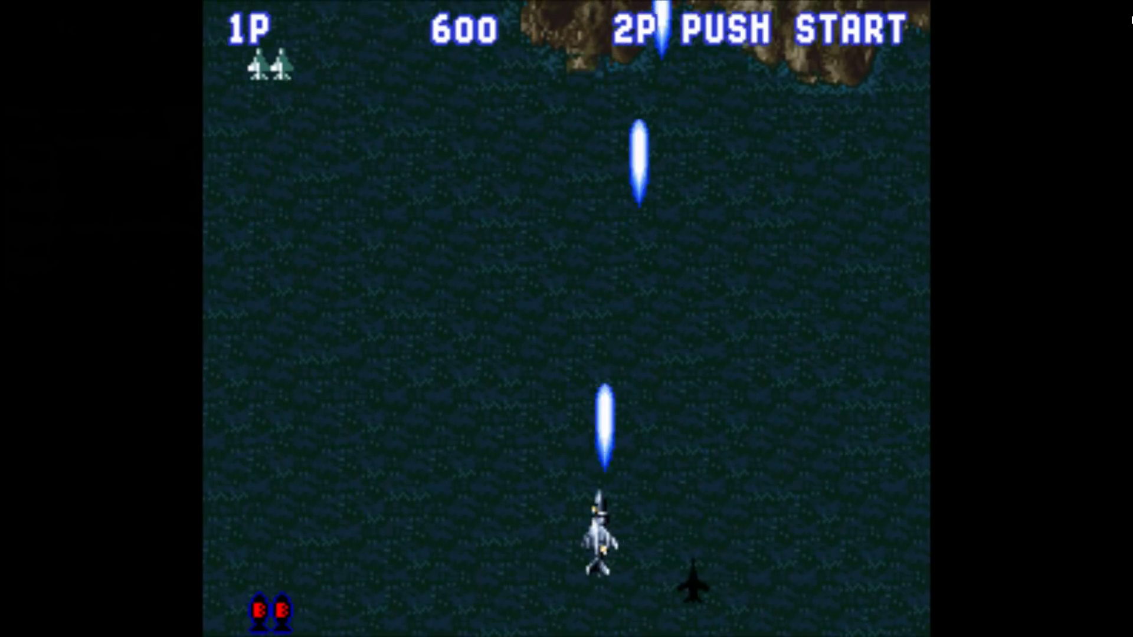
{"action": "key", "text": "Right"}
{"action": "key", "text": "Up"}
{"action": "key", "text": "Down"}
{"action": "key", "text": "Left"}
{"action": "key", "text": "Up"}
{"action": "key", "text": "Left"}
{"action": "key", "text": "Left"}
{"action": "key", "text": "Up"}
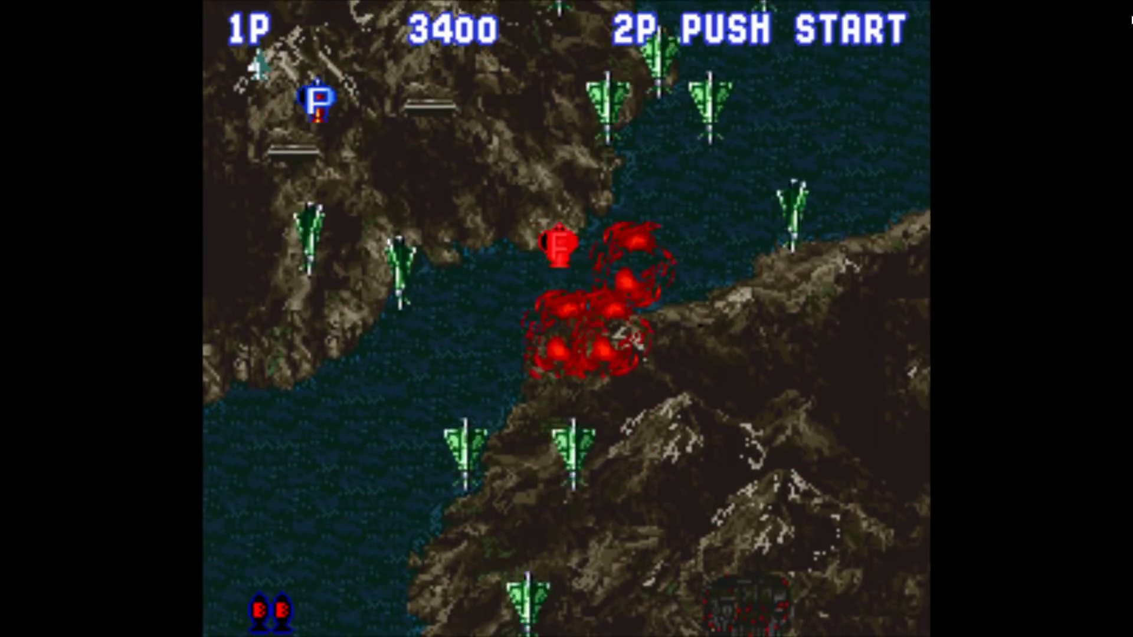
Close the Aero Fighters session in Snes9x and return from the game's options to the Super Nintendo game list.
{"action": "key", "text": "Escape"}
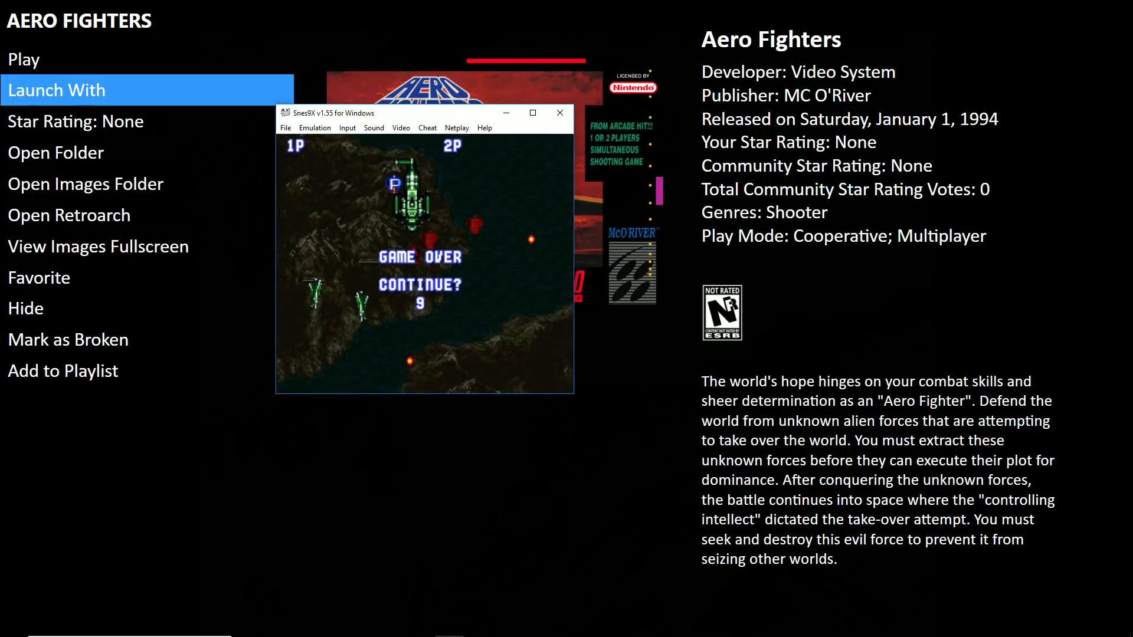
{"action": "key", "text": "alt+F4"}
{"action": "key", "text": "Down"}
{"action": "key", "text": "Down"}
{"action": "key", "text": "Down"}
{"action": "key", "text": "Down"}
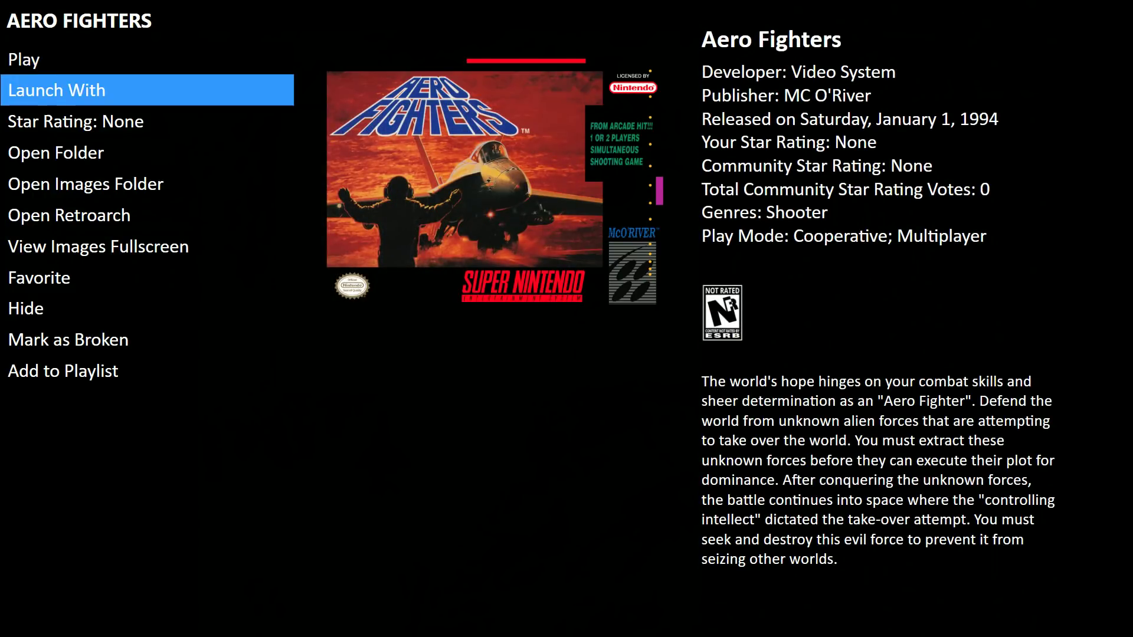
{"action": "key", "text": "Escape"}
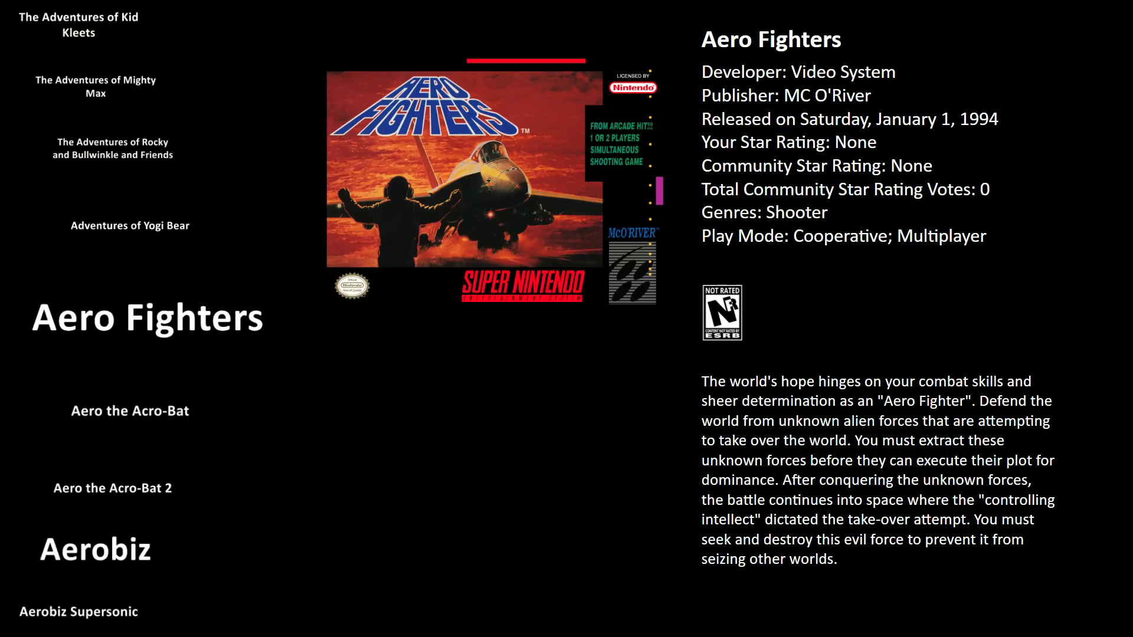
Browse the Super Nintendo games around Aladdin, Alien Vs Predator and Alien³, viewing their box art and descriptions.
{"action": "key", "text": "Down"}
{"action": "key", "text": "Down"}
{"action": "key", "text": "Down"}
{"action": "key", "text": "Down"}
{"action": "key", "text": "Down"}
{"action": "key", "text": "Down"}
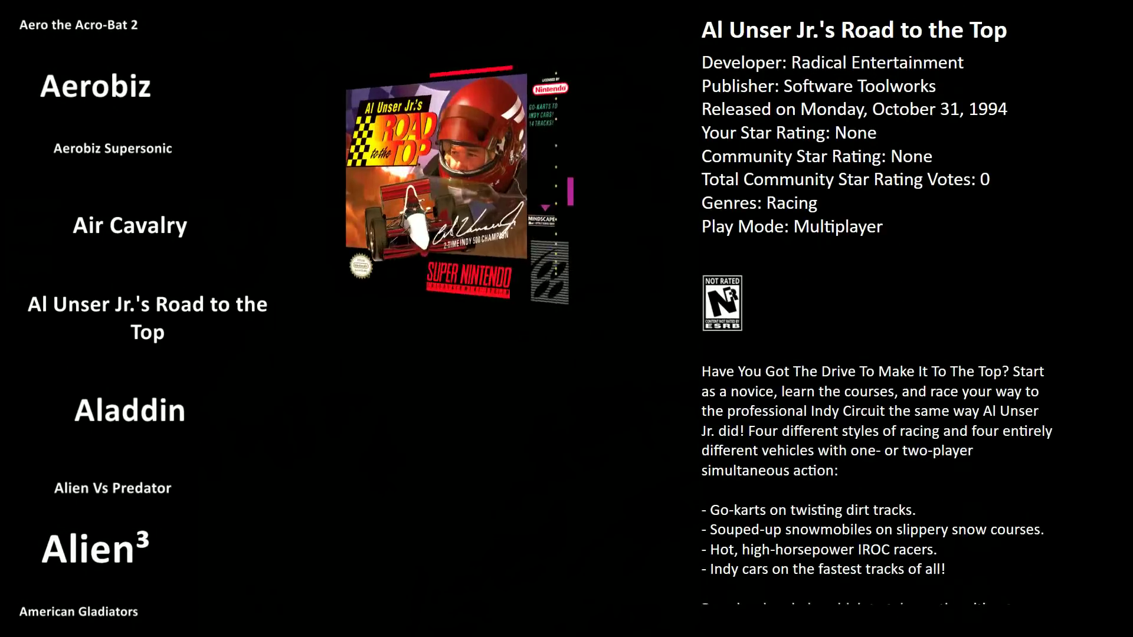
{"action": "key", "text": "Down"}
{"action": "key", "text": "Down"}
{"action": "key", "text": "Up"}
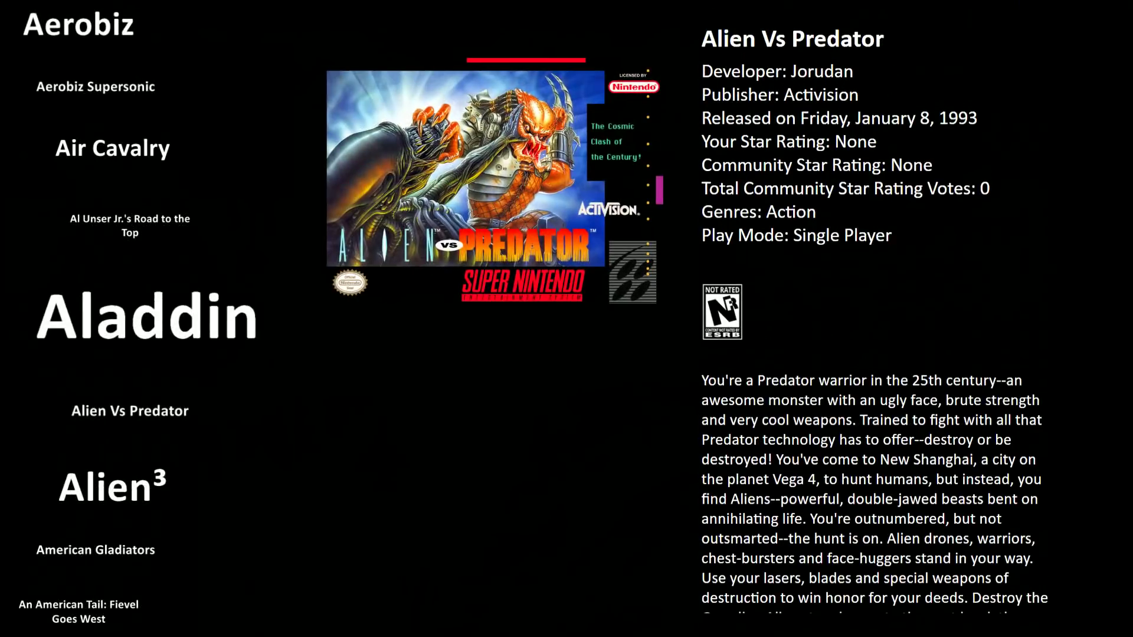
{"action": "key", "text": "Up"}
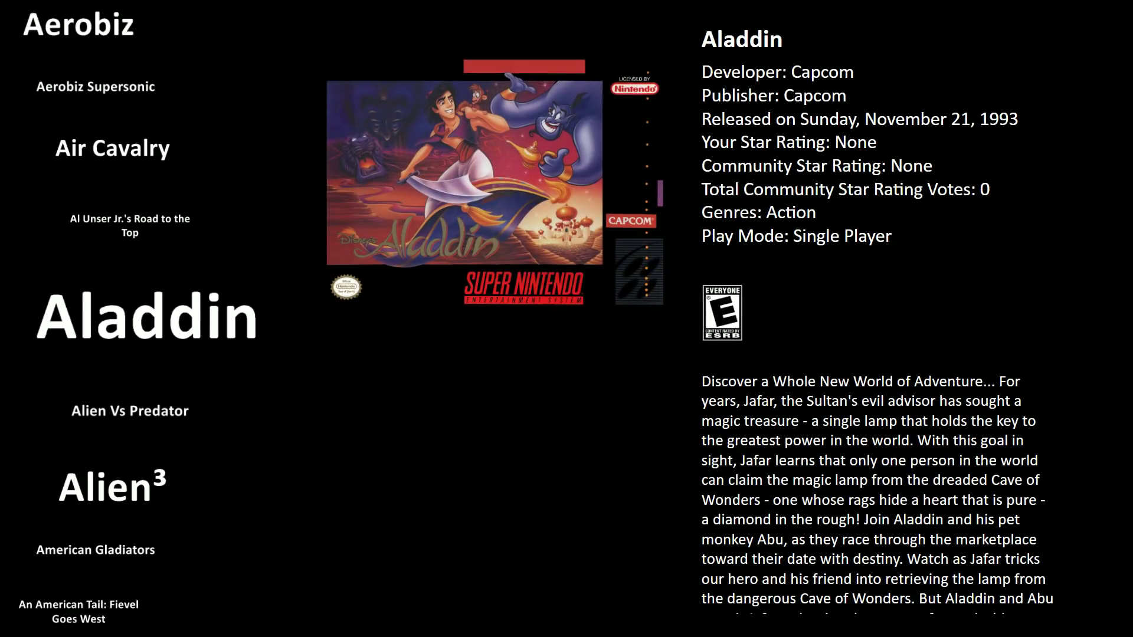
{"action": "key", "text": "Down"}
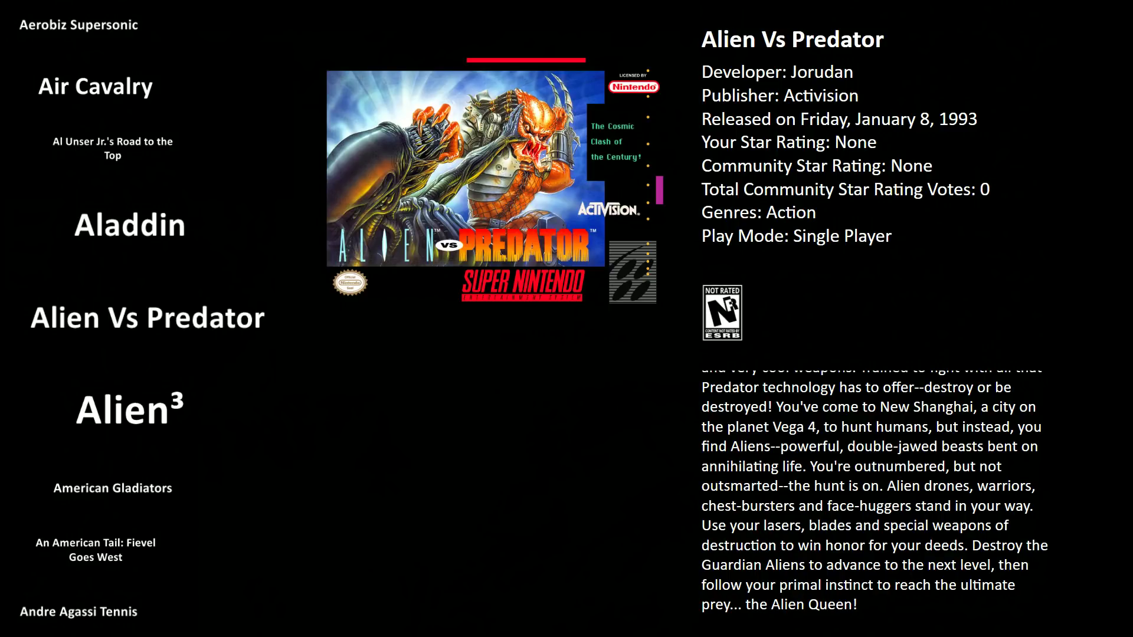
{"action": "key", "text": "Down"}
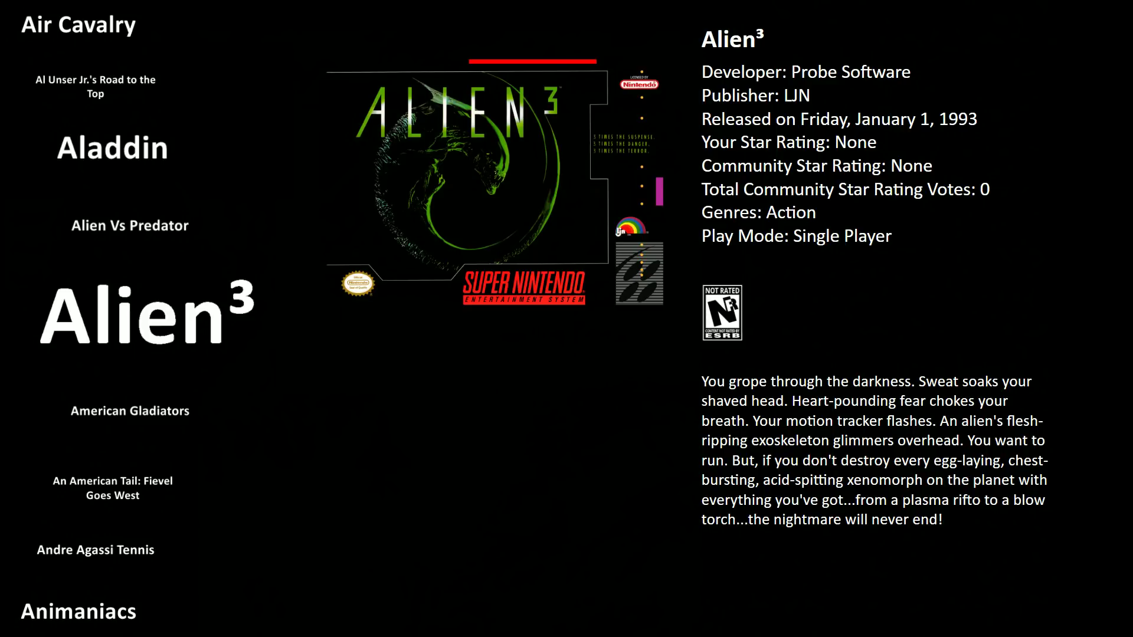
{"action": "key", "text": "Up"}
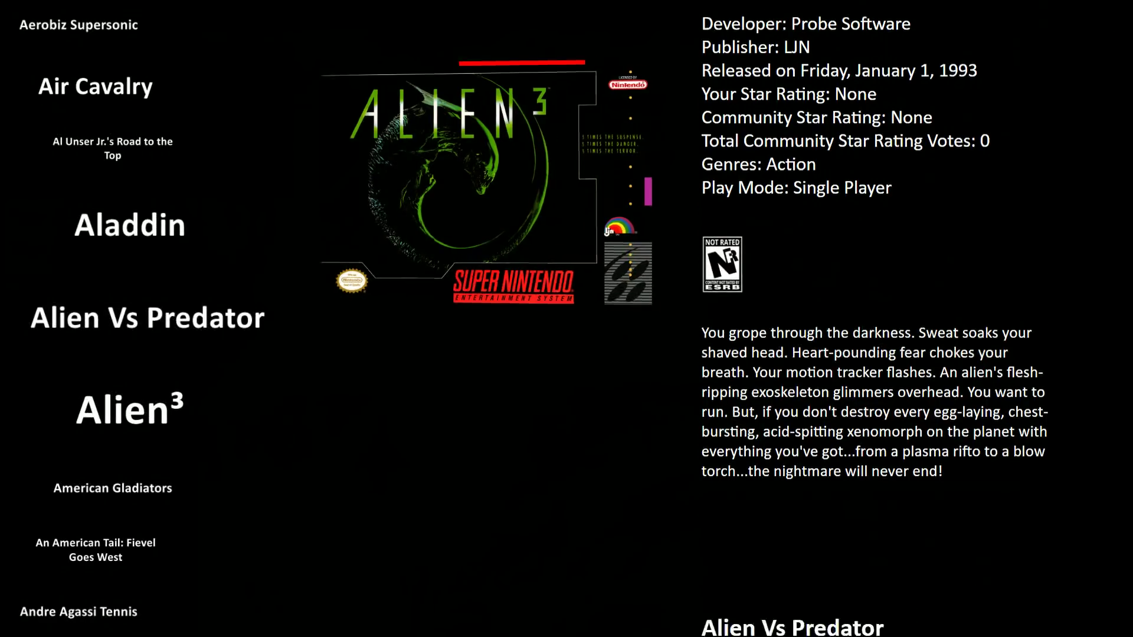
{"action": "key", "text": "Up"}
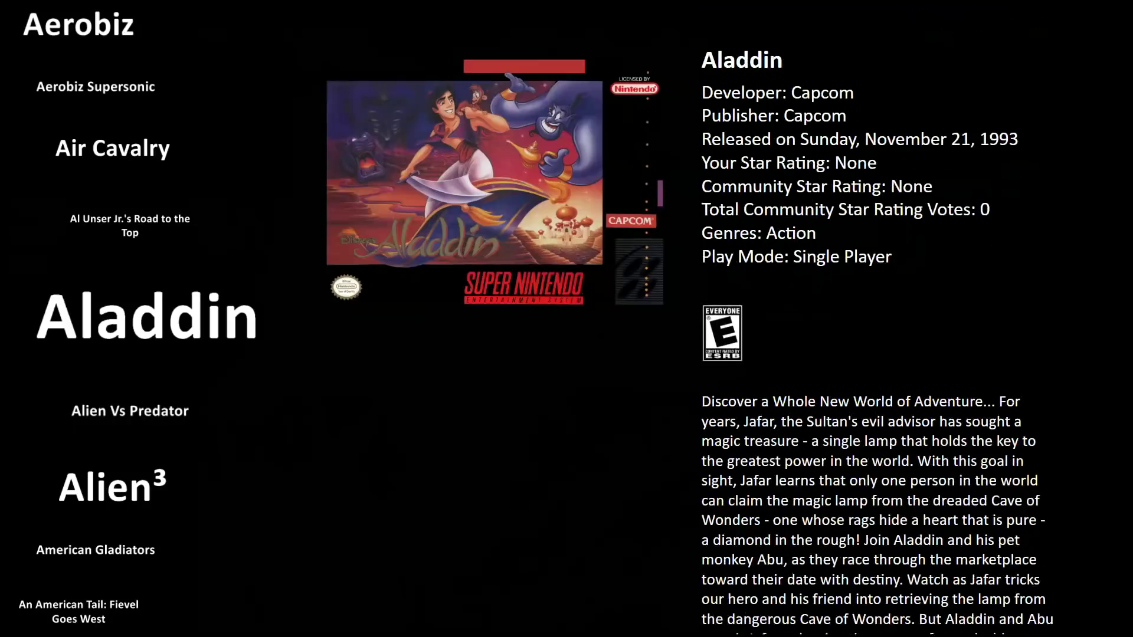
{"action": "key", "text": "Up"}
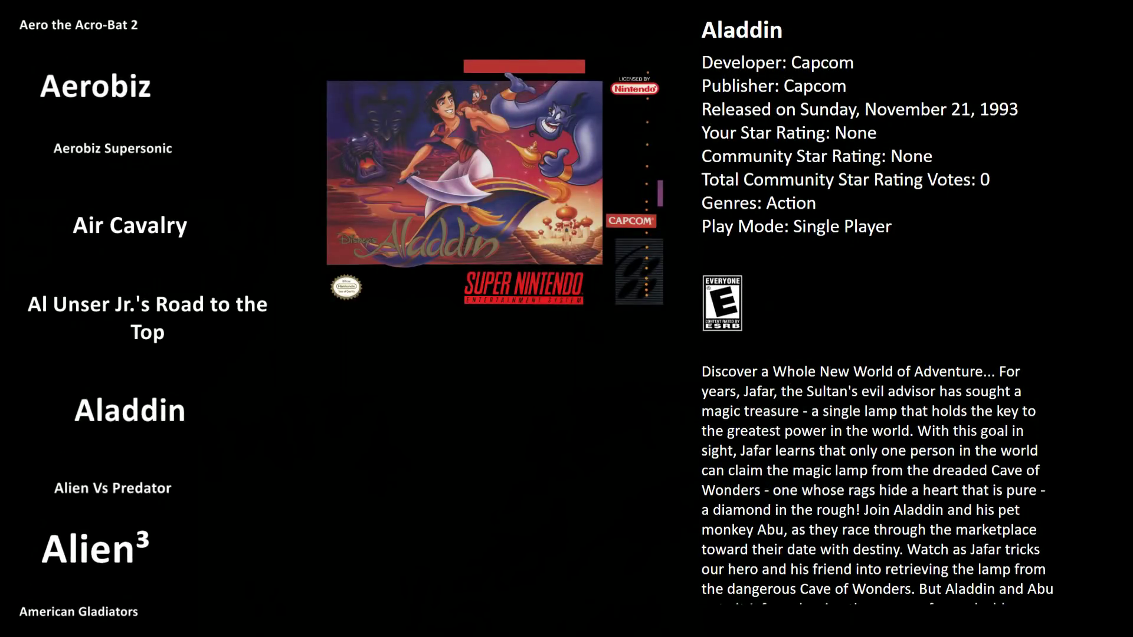